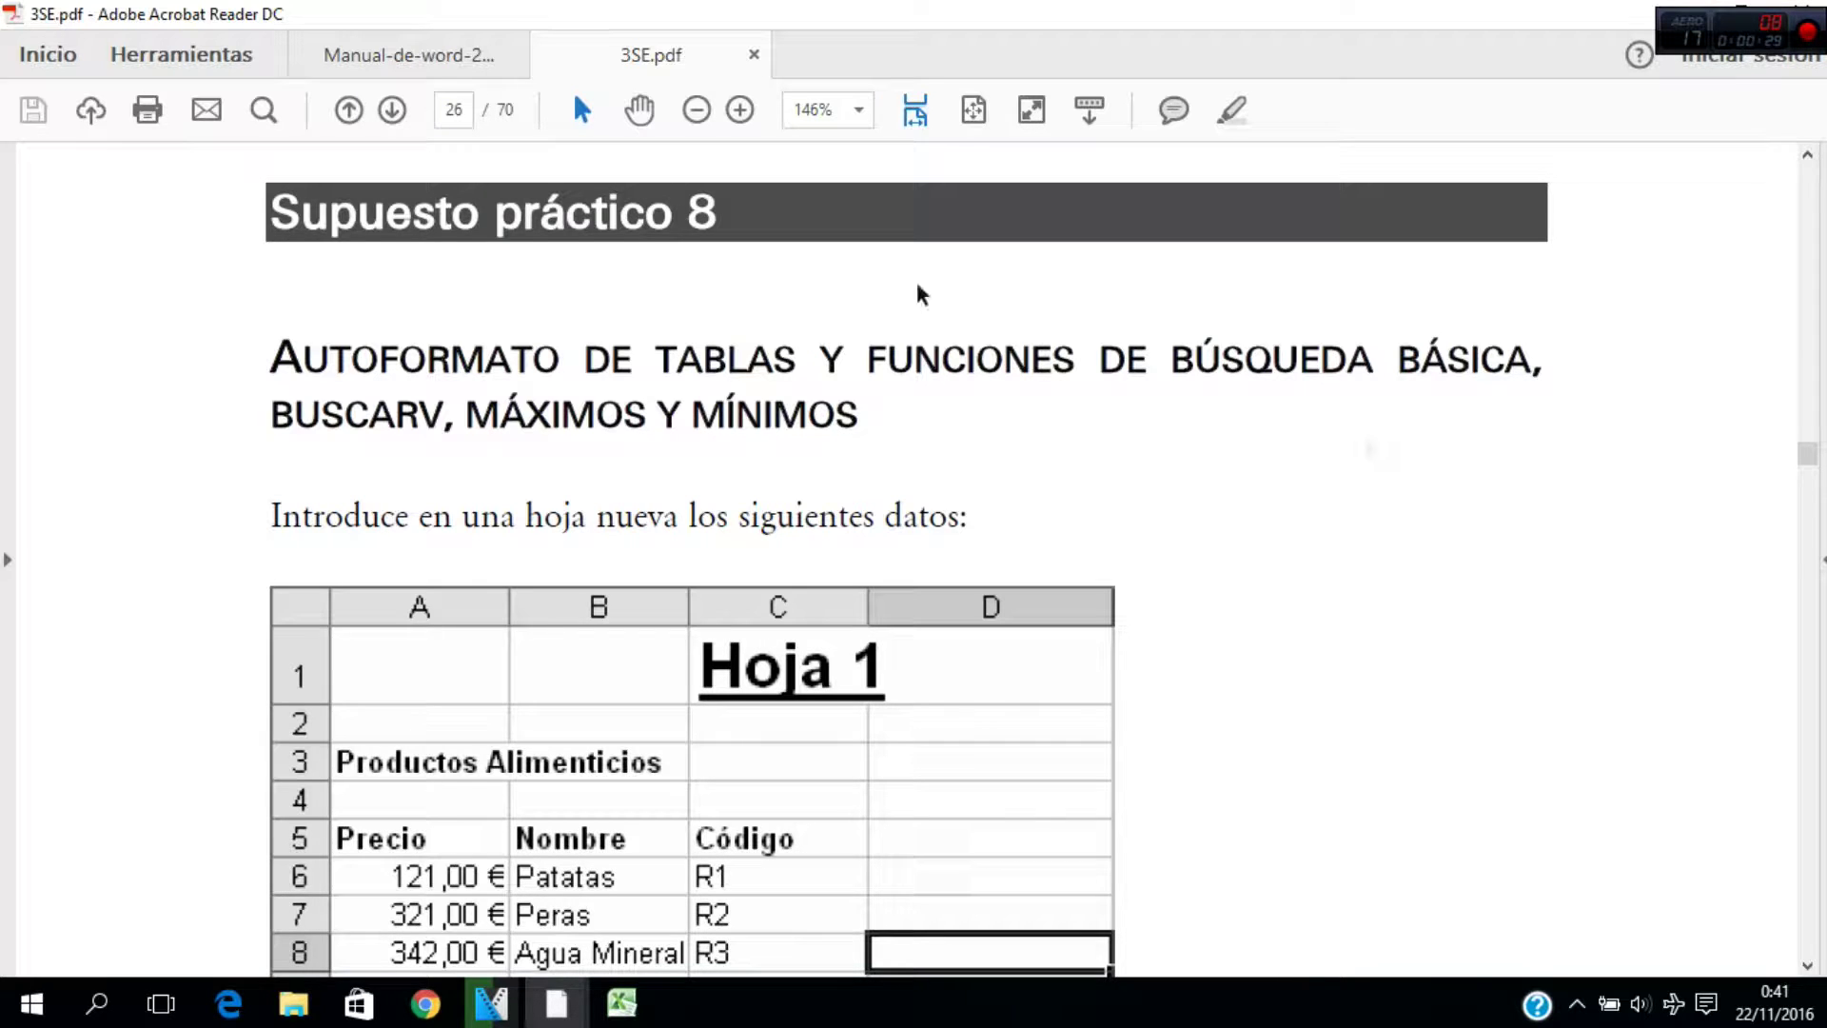
Scroll through the PDF exercise to read its tasks
{"action": "scroll", "coordinate": [630, 455], "scroll_direction": "down", "scroll_amount": 2}
{"action": "scroll", "coordinate": [630, 455], "scroll_direction": "down", "scroll_amount": 1}
{"action": "scroll", "coordinate": [630, 455], "scroll_direction": "down", "scroll_amount": 1}
{"action": "scroll", "coordinate": [630, 455], "scroll_direction": "up", "scroll_amount": 1}
{"action": "scroll", "coordinate": [630, 453], "scroll_direction": "up", "scroll_amount": 1}
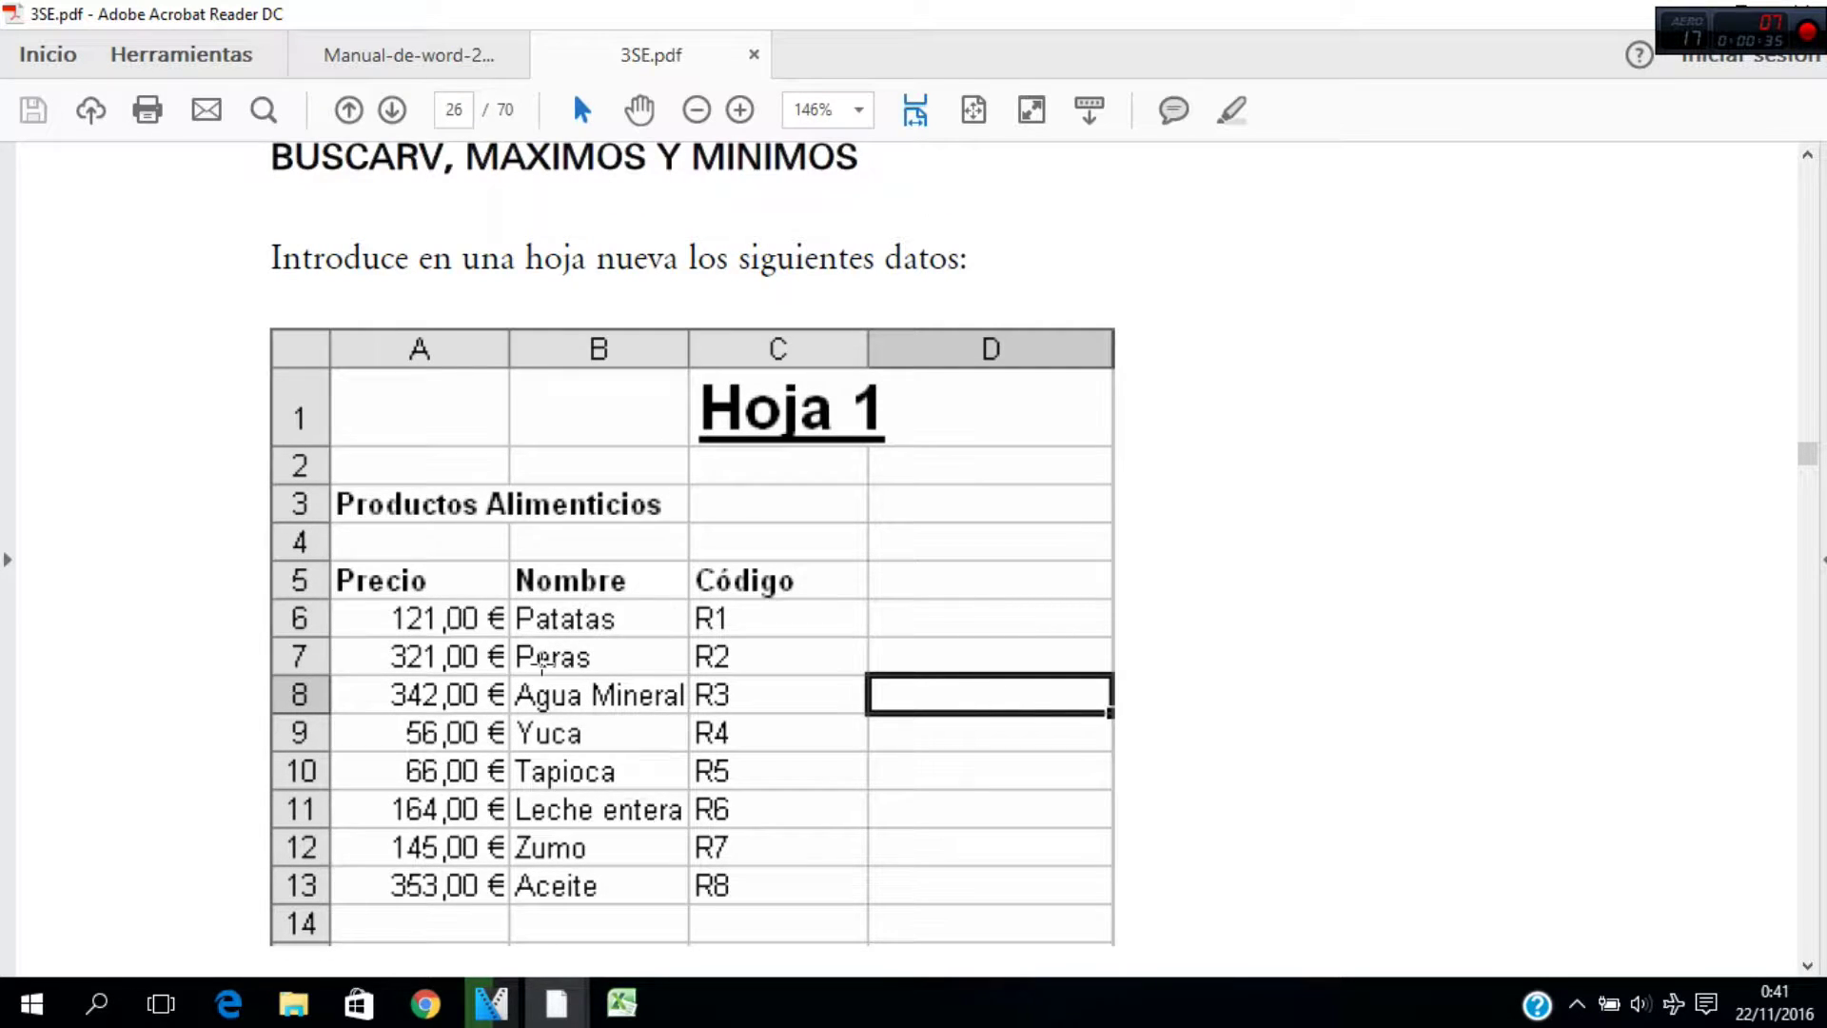
{"action": "scroll", "coordinate": [541, 663], "scroll_direction": "down", "scroll_amount": 2}
{"action": "scroll", "coordinate": [542, 663], "scroll_direction": "down", "scroll_amount": 1}
{"action": "scroll", "coordinate": [542, 663], "scroll_direction": "down", "scroll_amount": 1}
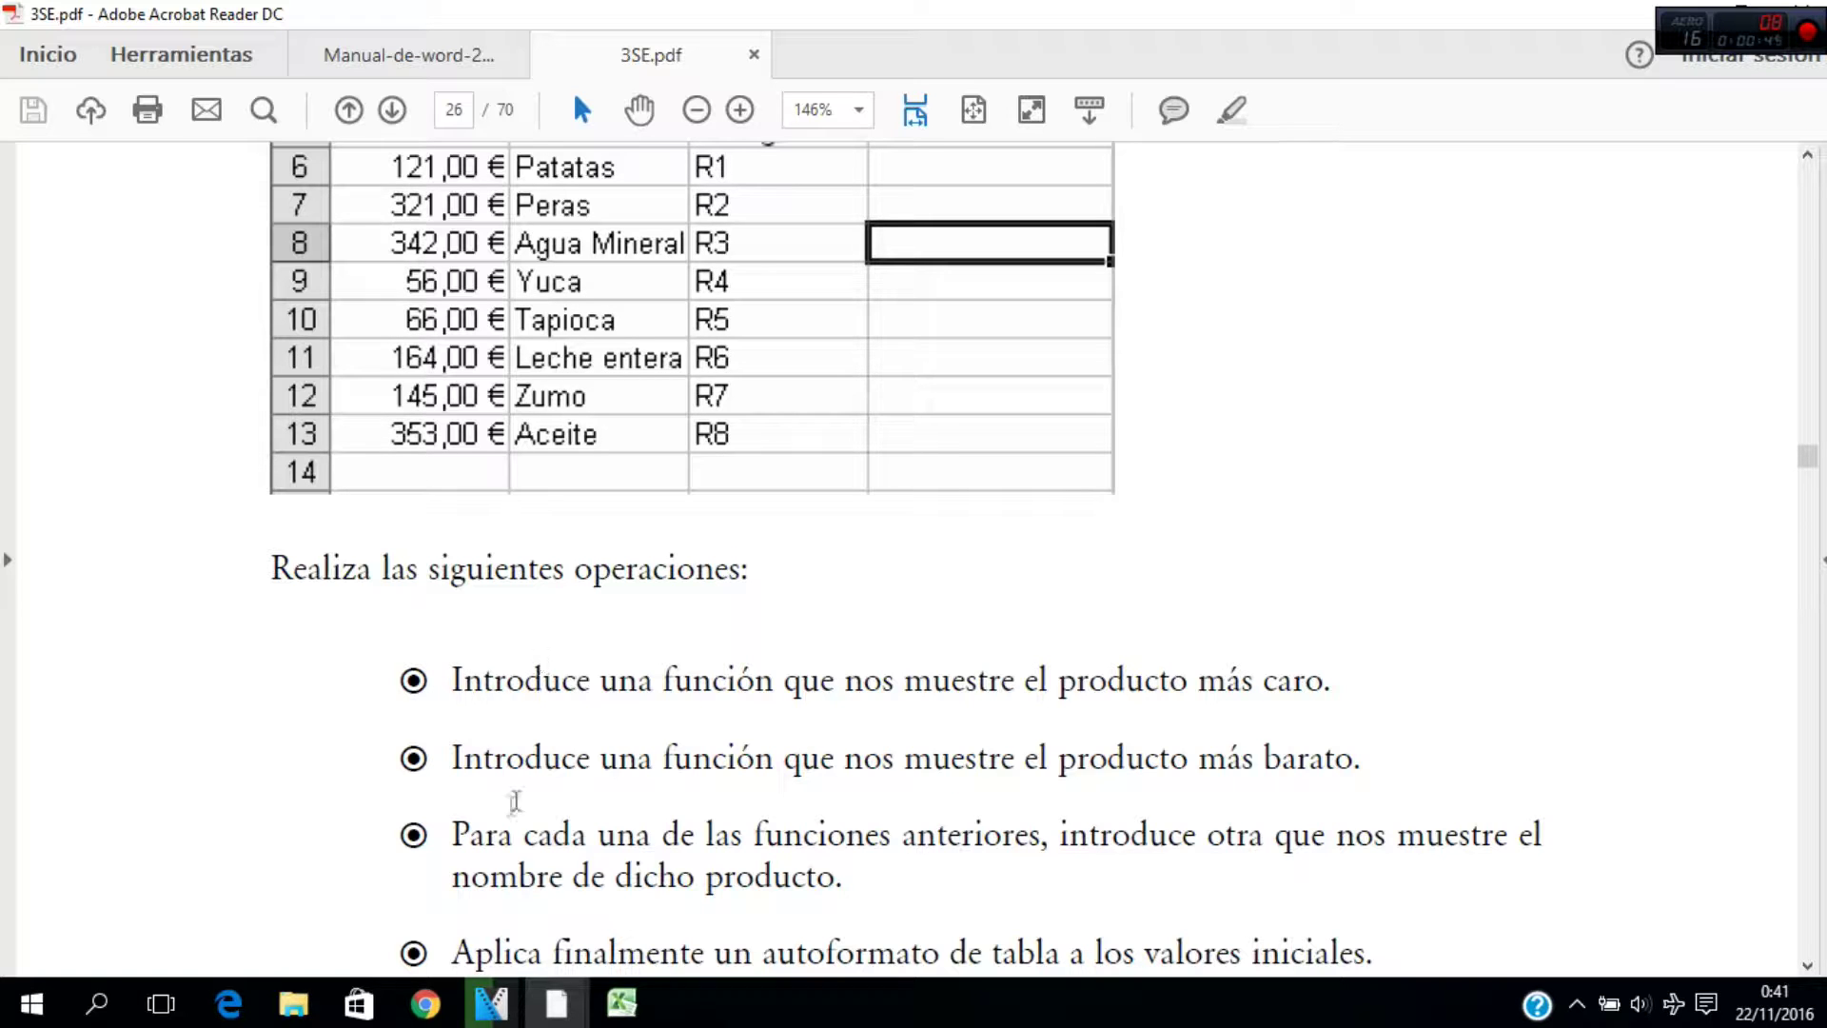
Highlight the first task's wording in the PDF and return to the Excel product table
{"action": "left_click", "coordinate": [622, 1002]}
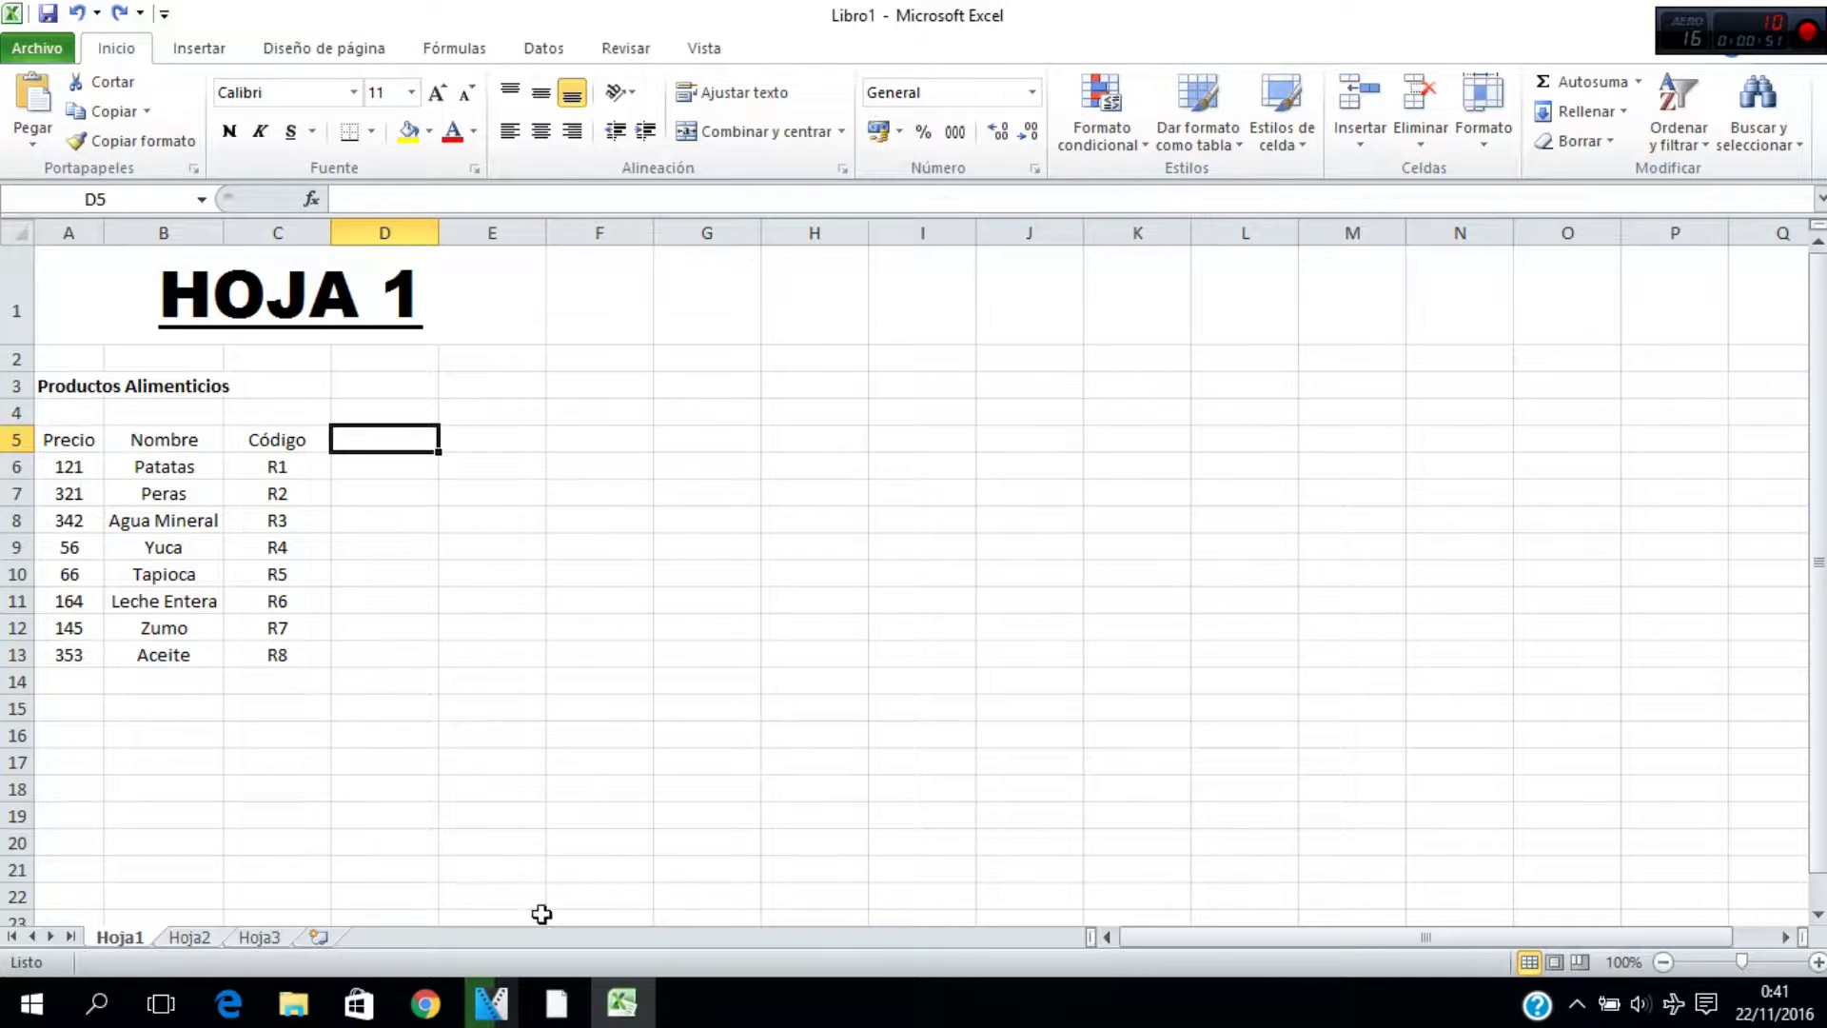
{"action": "left_click", "coordinate": [621, 1002]}
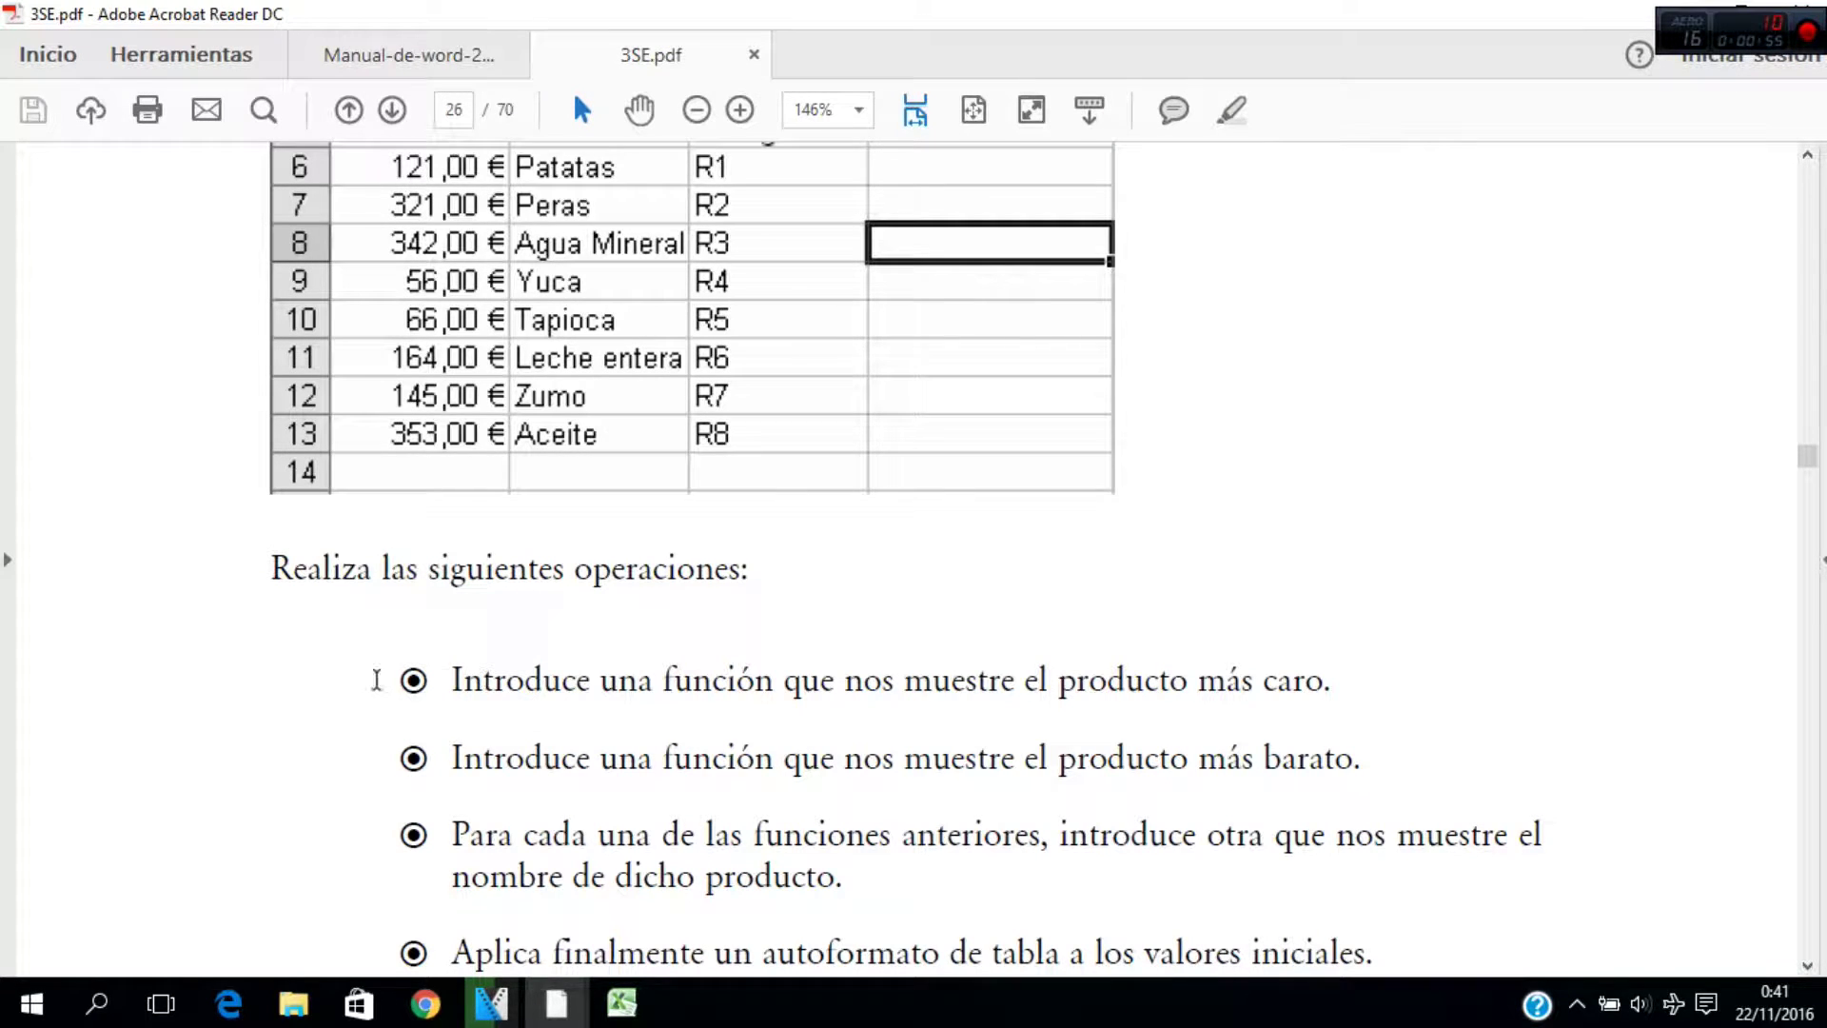
{"action": "left_click_drag", "start_coordinate": [454, 679], "coordinate": [777, 678]}
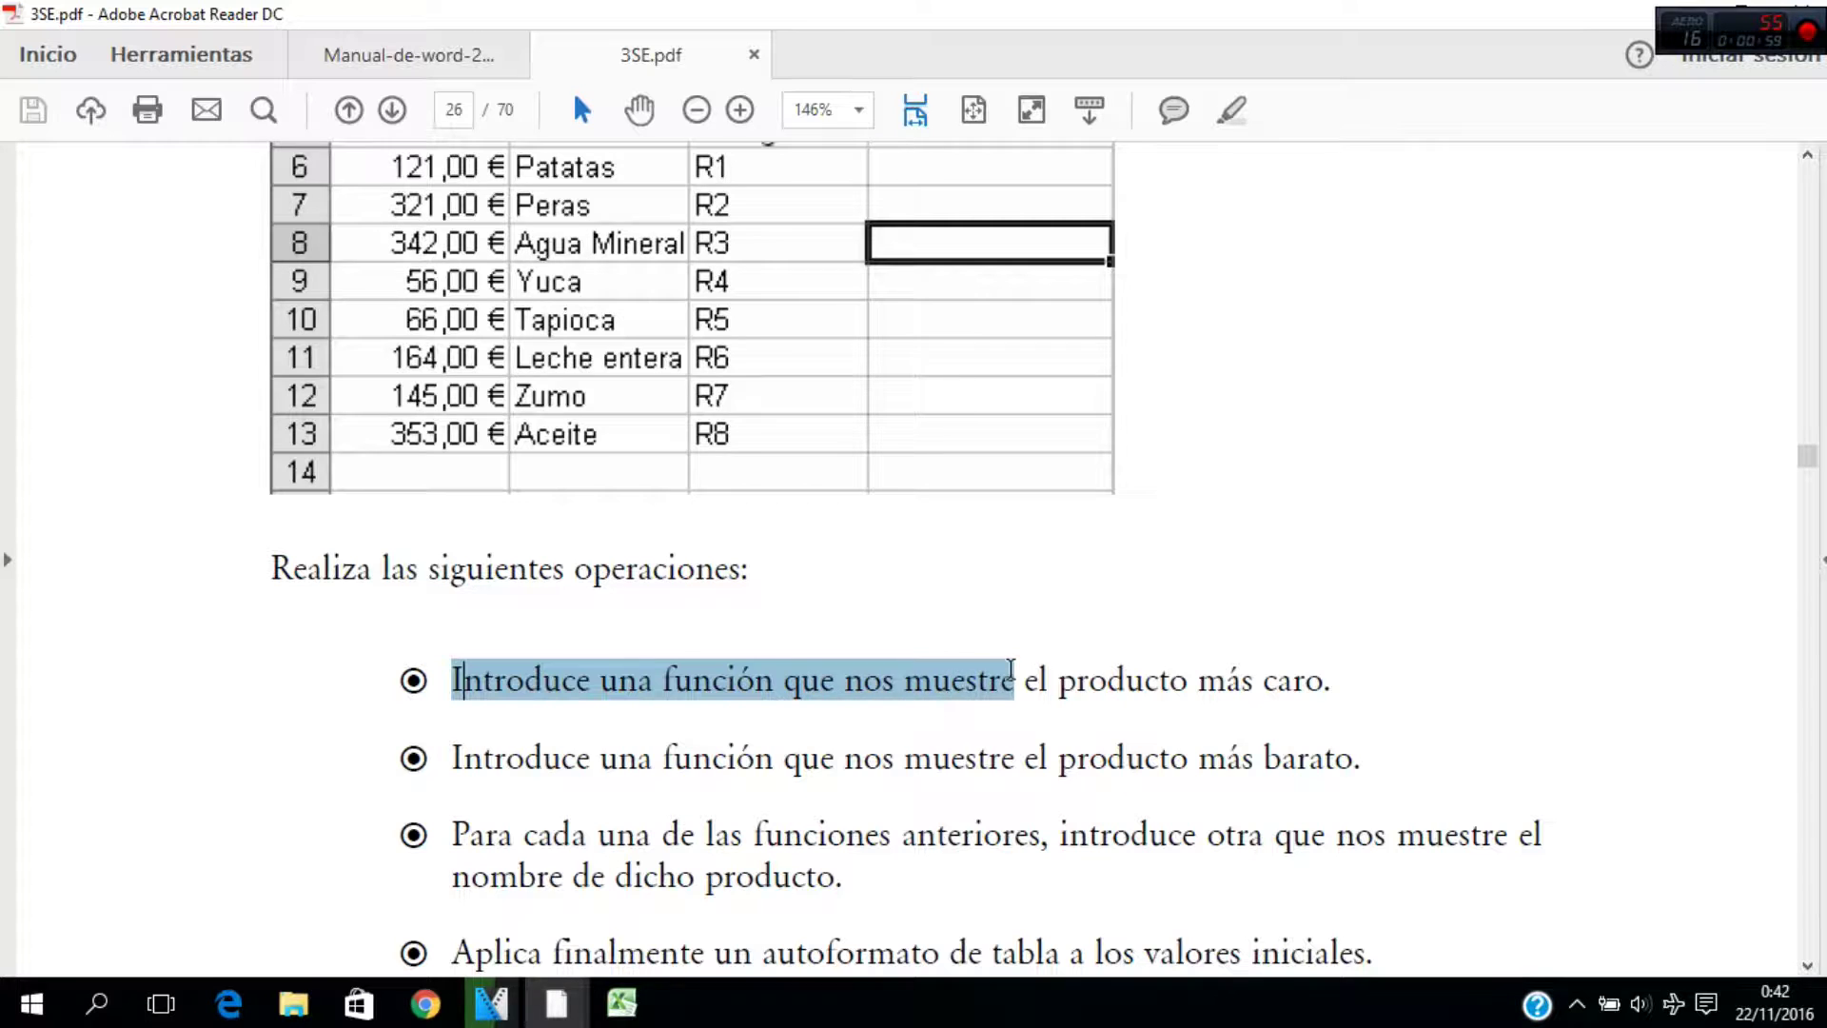
{"action": "left_click_drag", "start_coordinate": [778, 678], "coordinate": [1323, 677]}
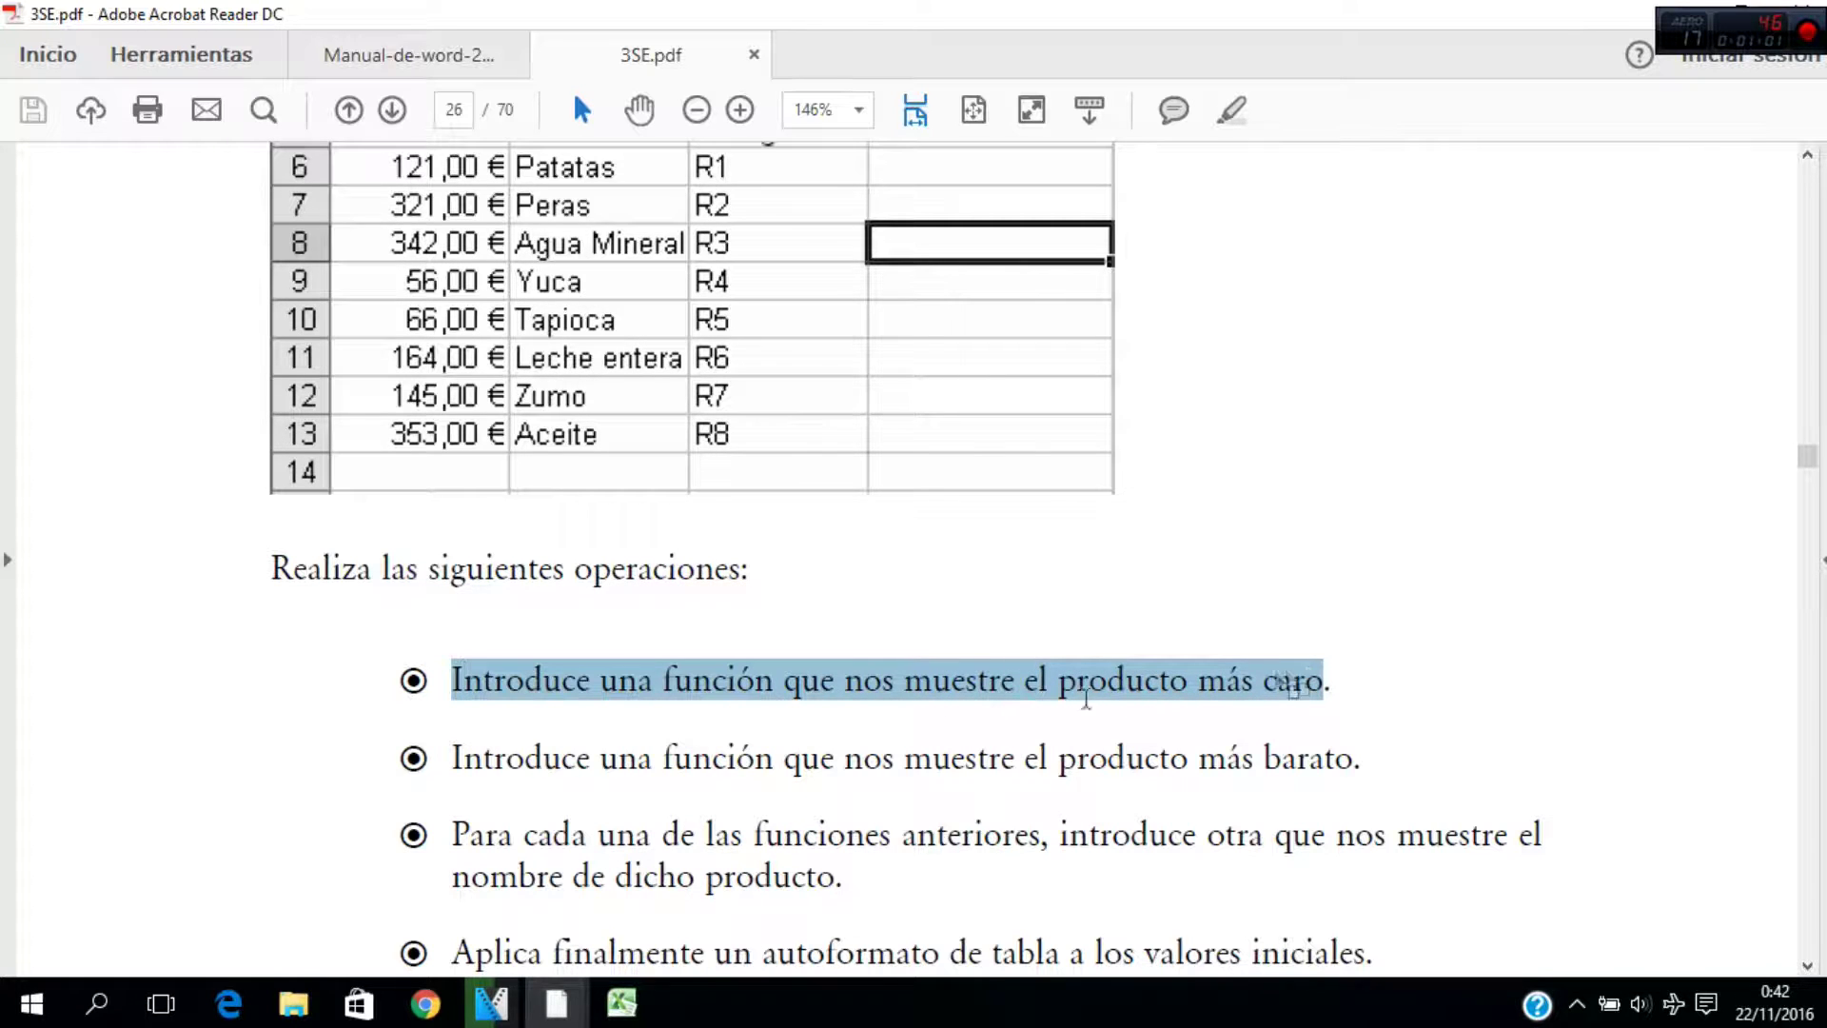
{"action": "left_click", "coordinate": [621, 1002]}
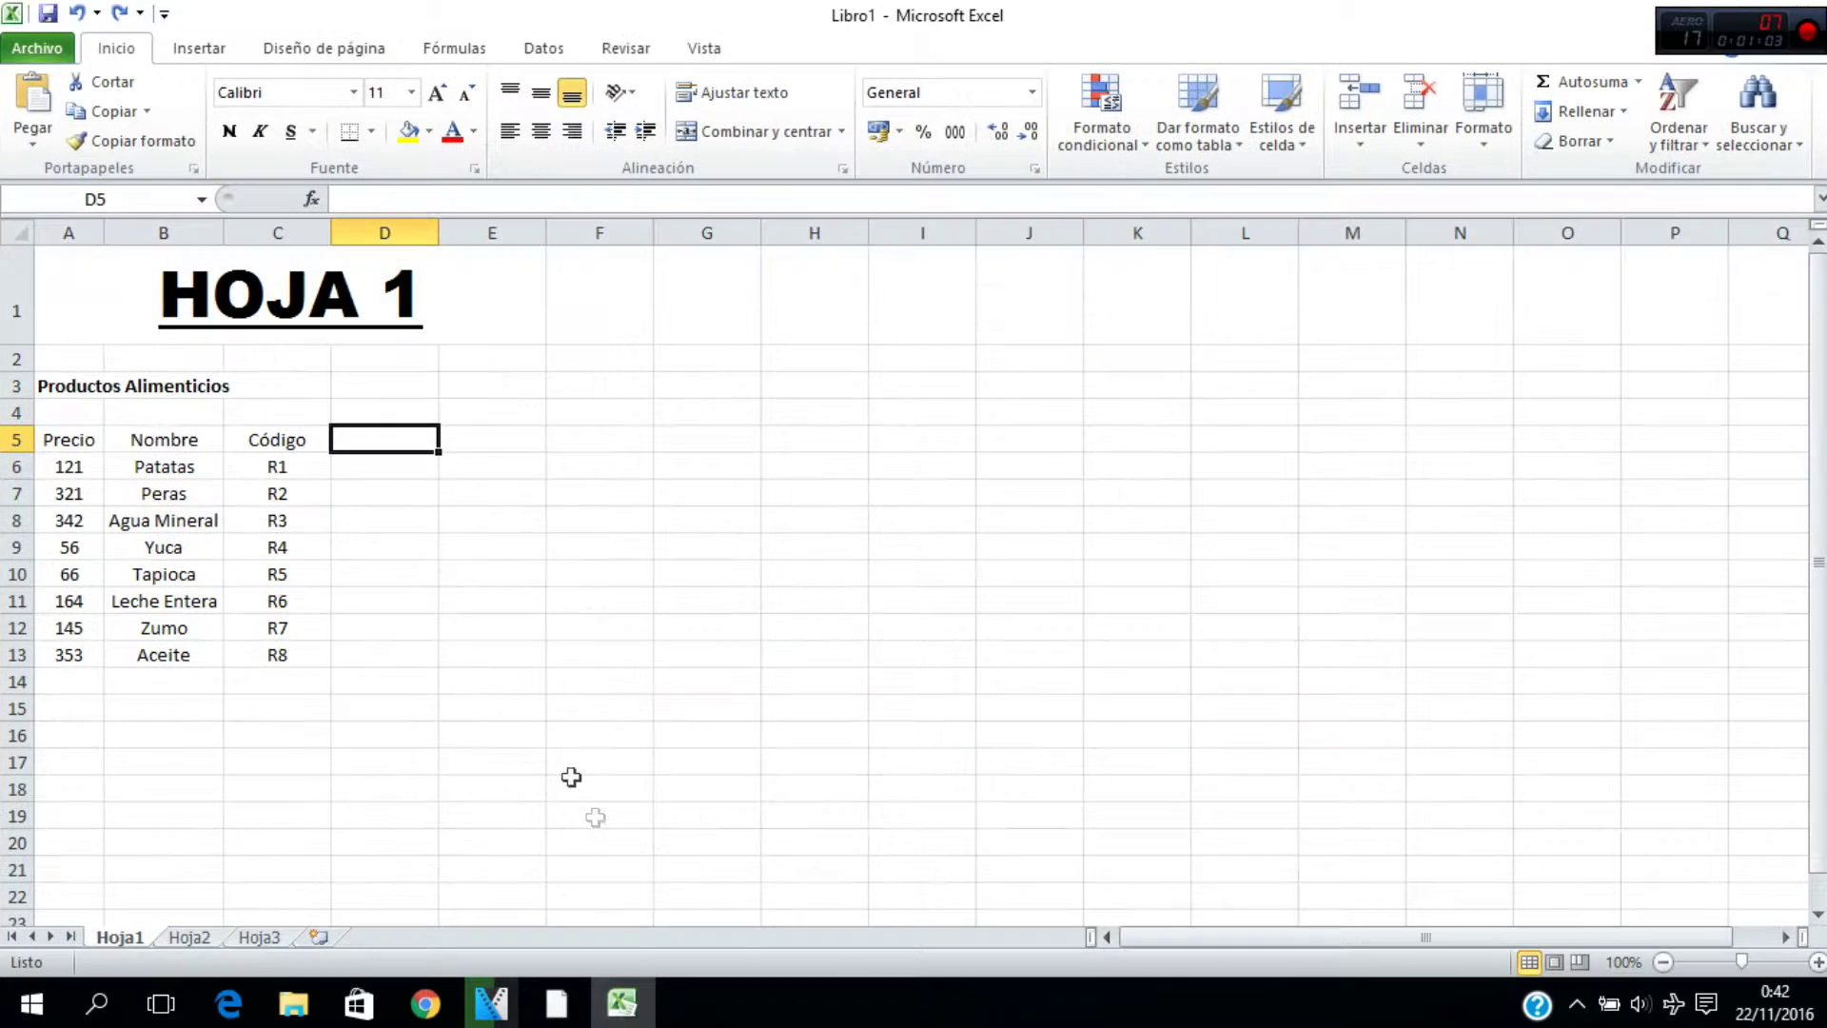
Type the label PRODUCTO MAS CARO into cell B17 below the table
{"action": "left_click", "coordinate": [150, 789]}
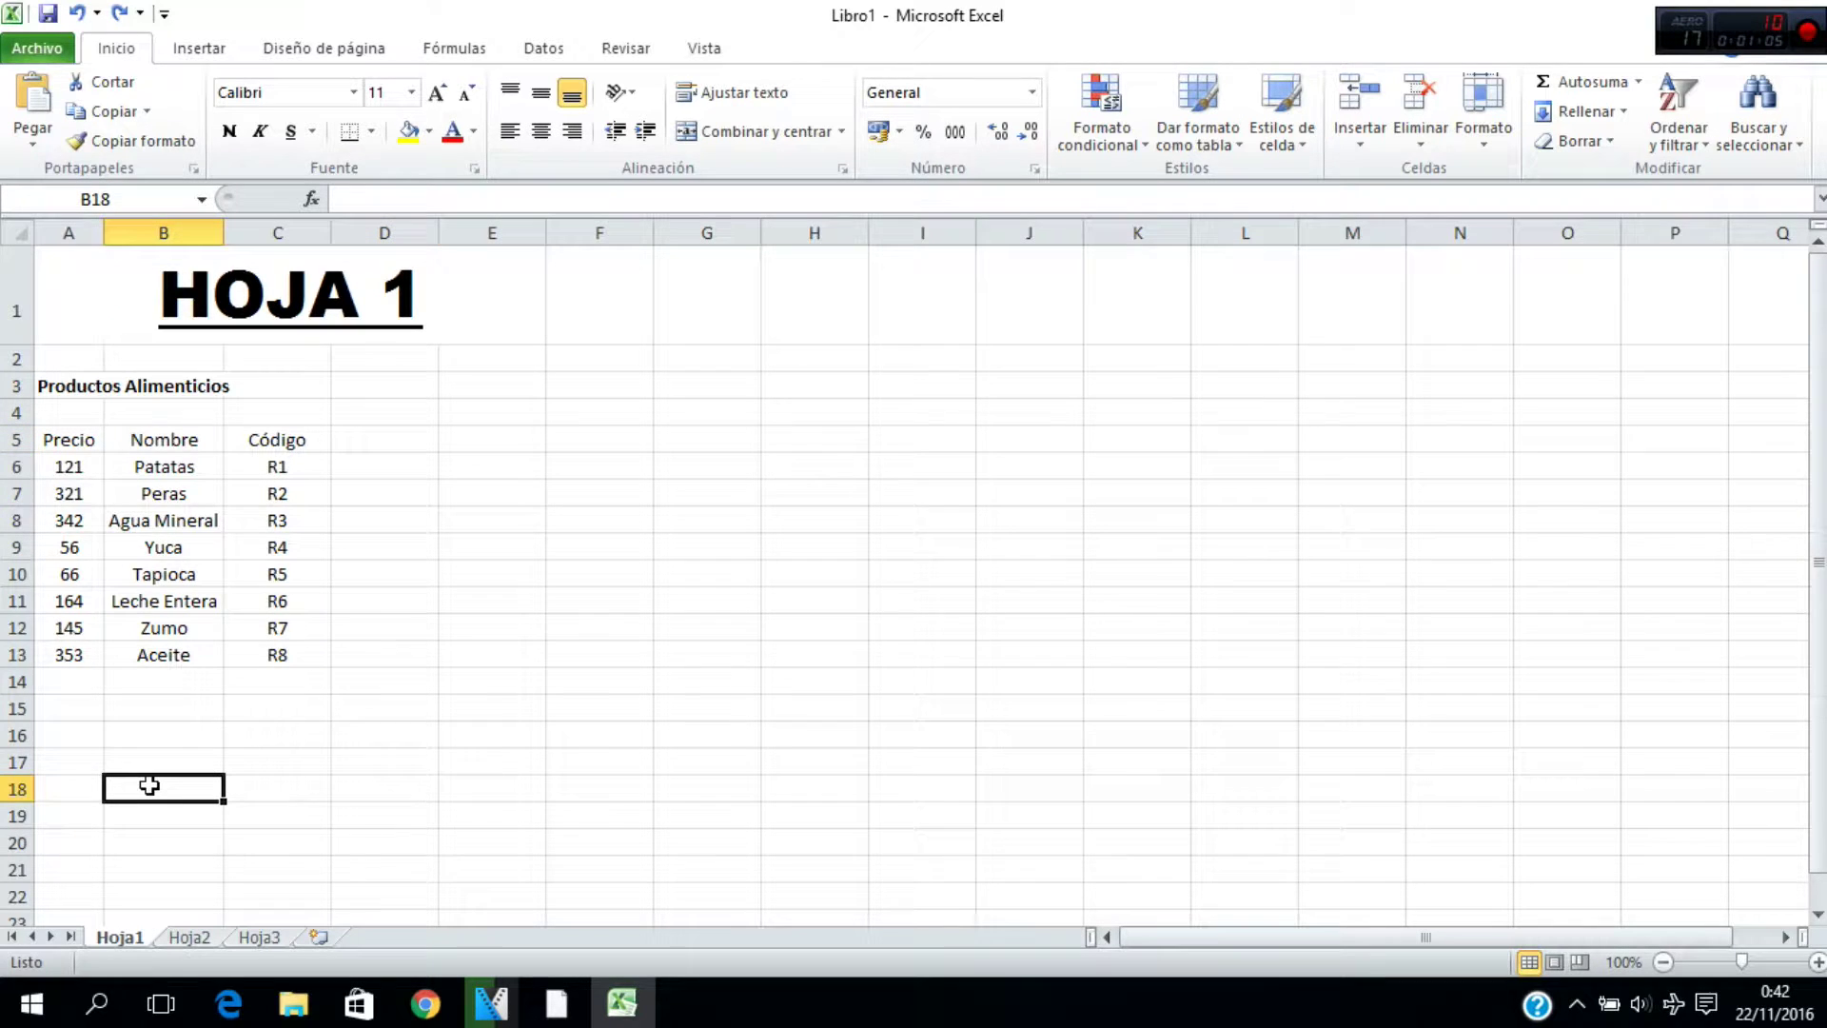
{"action": "left_click", "coordinate": [165, 765]}
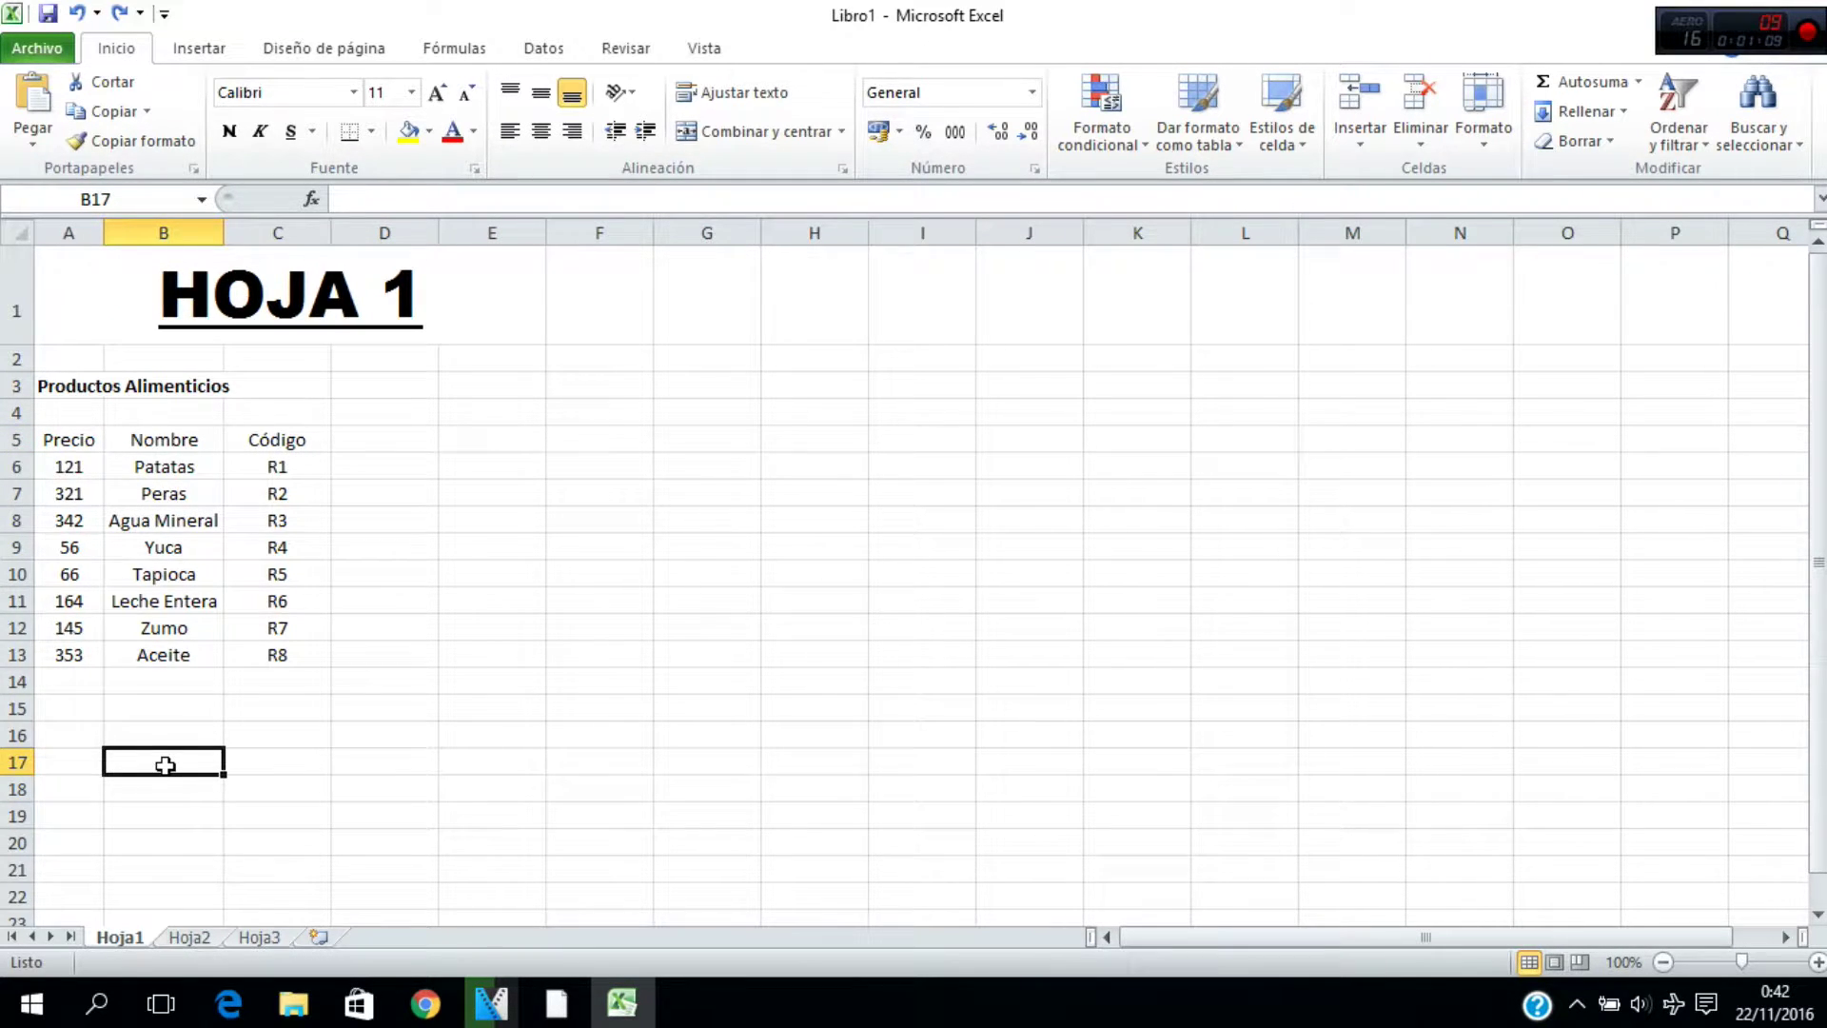
{"action": "type", "text": "p"}
{"action": "key", "text": "BackSpace"}
{"action": "type", "text": "PRODUCTO MAS CARO"}
{"action": "key", "text": "Return"}
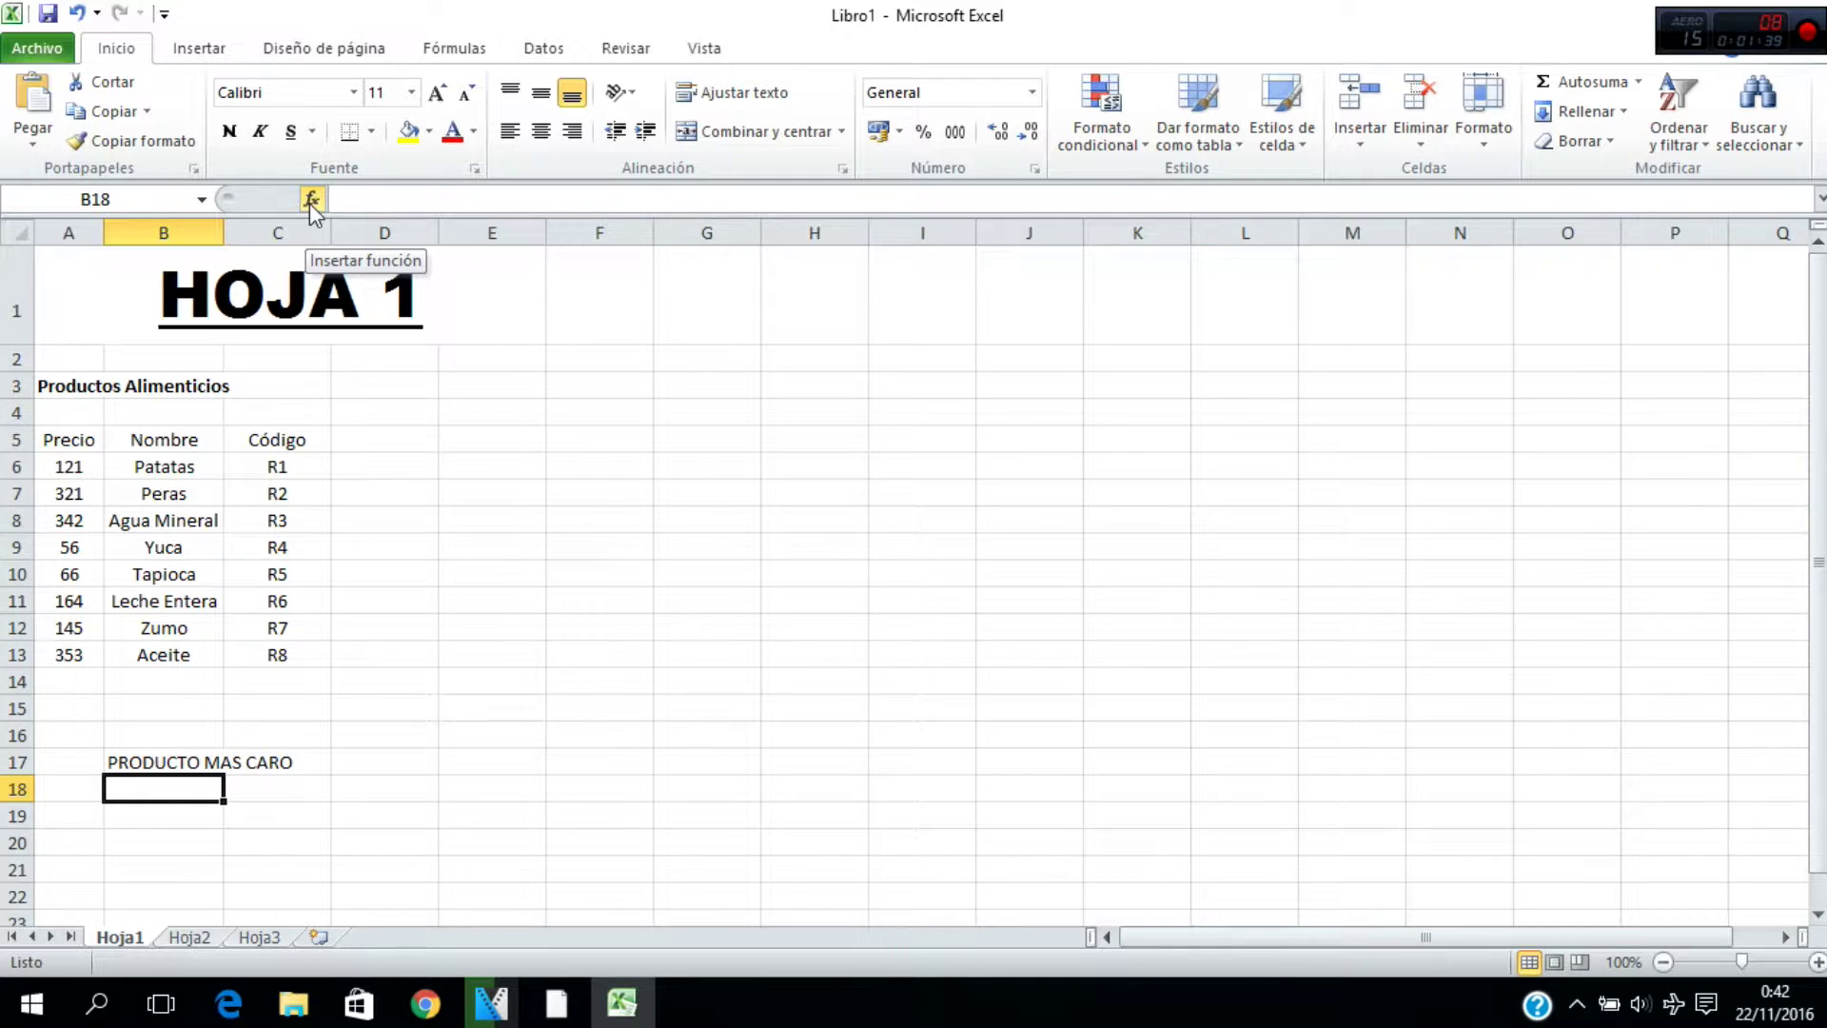
Find the MAX function in Insert Function and open its arguments for B18
{"action": "left_click", "coordinate": [310, 200]}
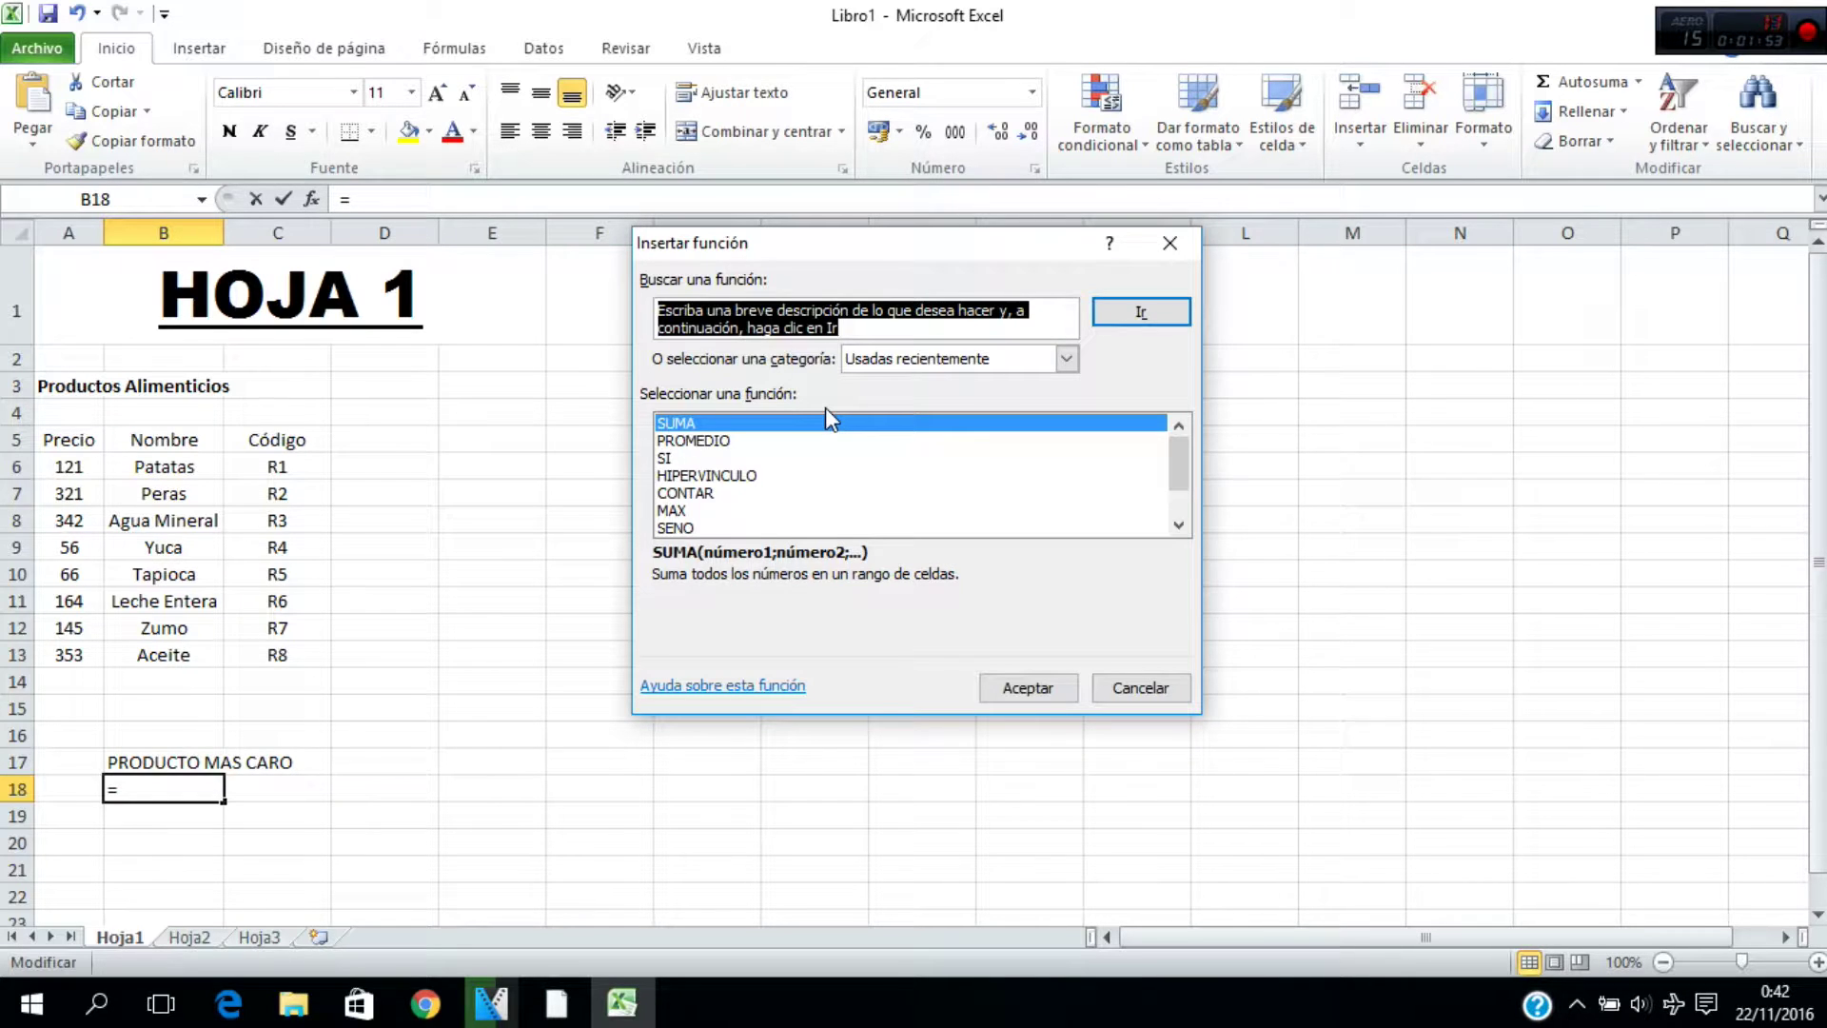
{"action": "type", "text": "MAX"}
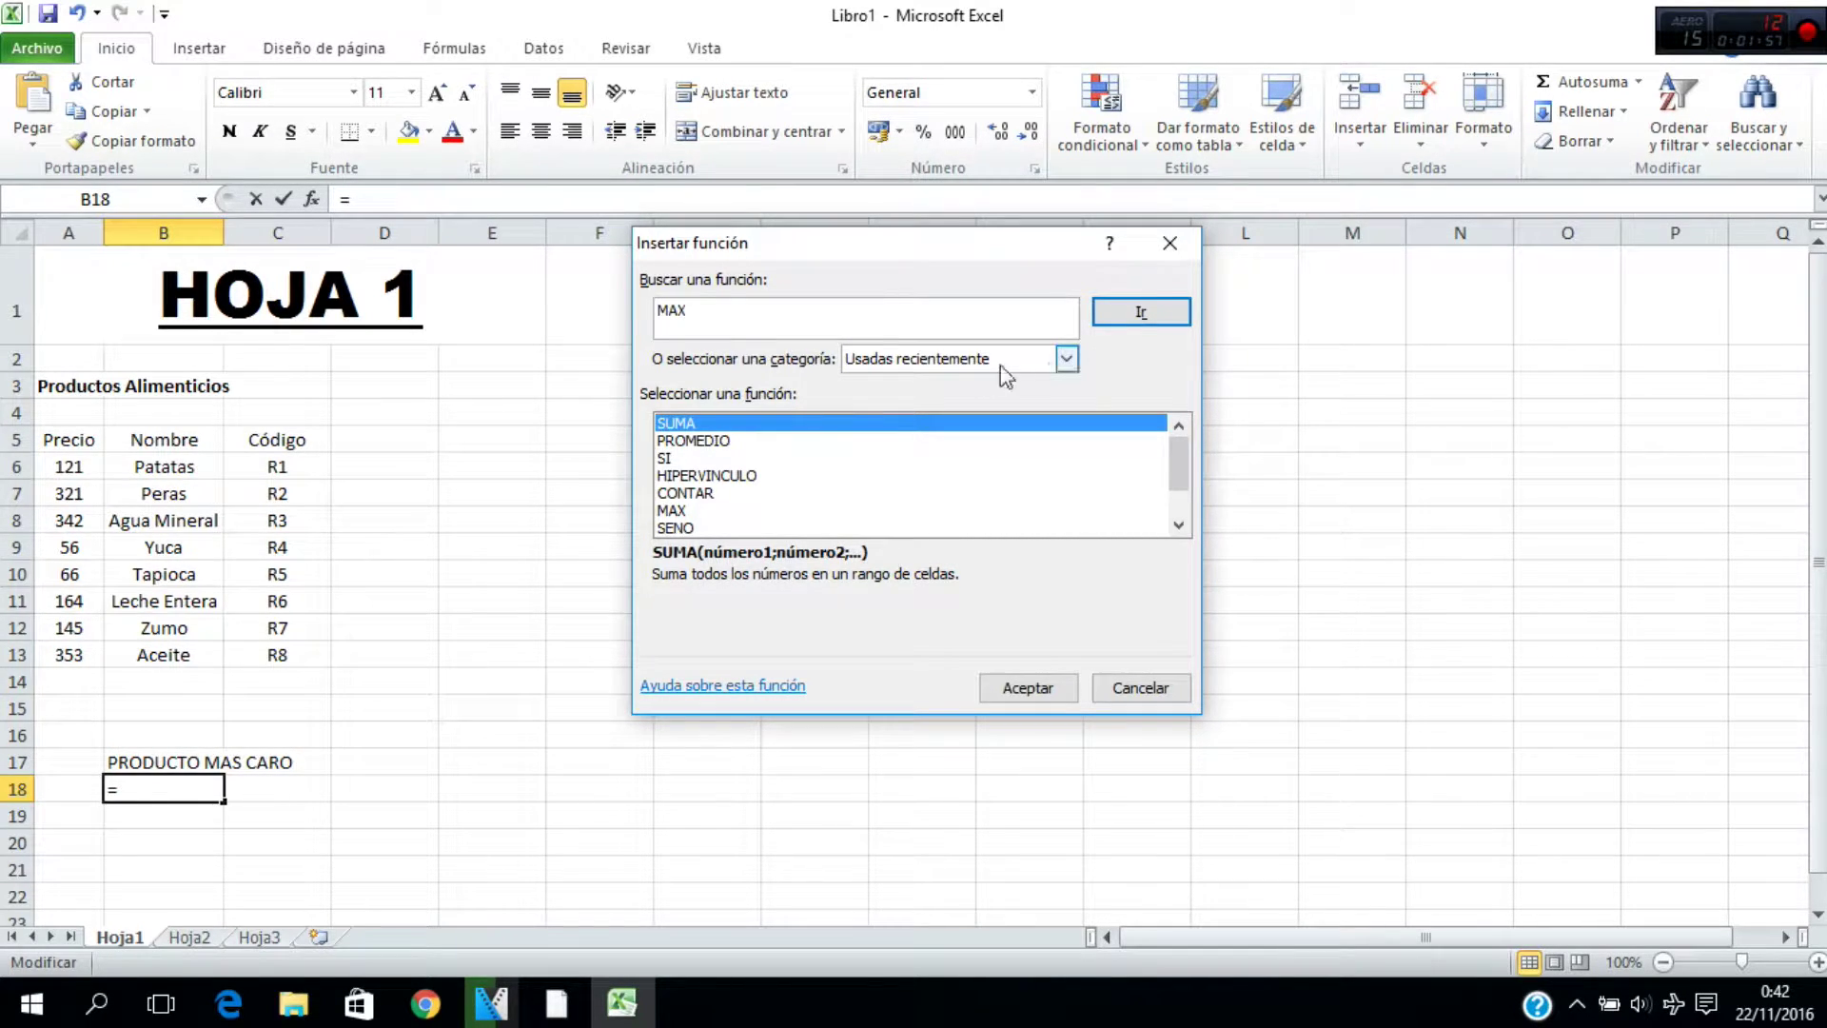
{"action": "left_click", "coordinate": [1141, 314]}
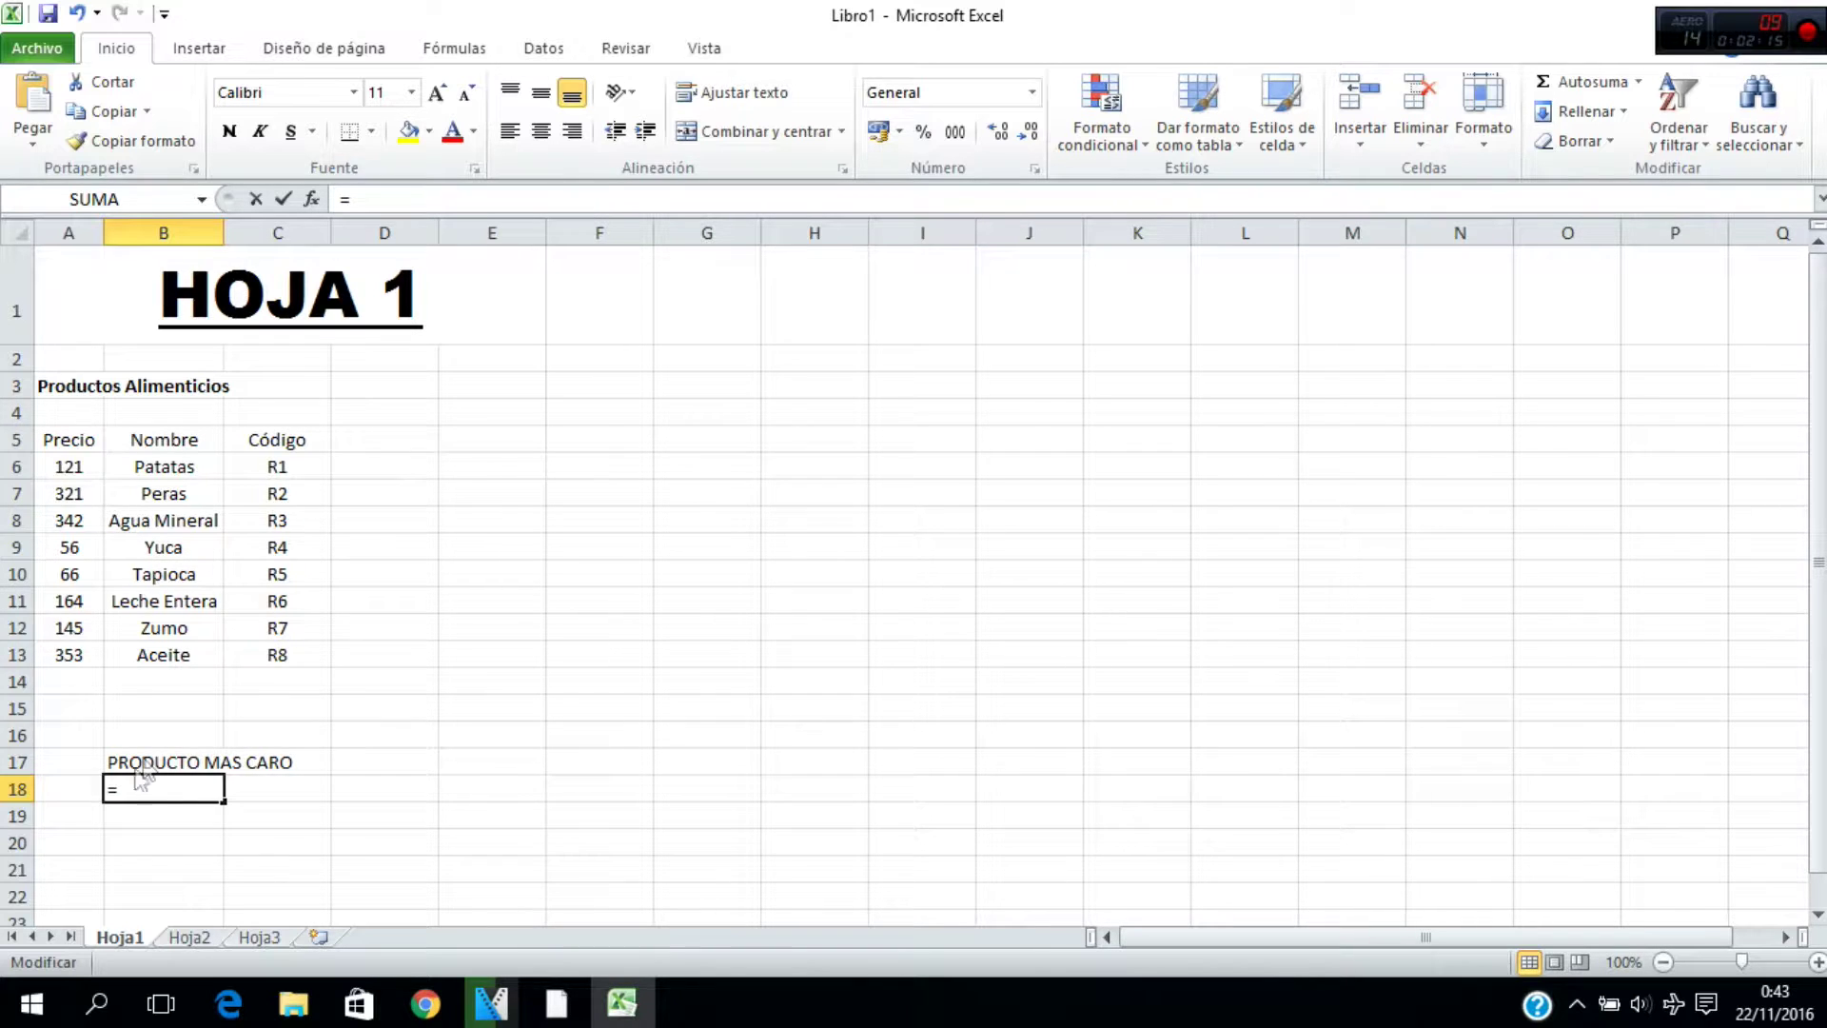
{"action": "left_click", "coordinate": [628, 1001]}
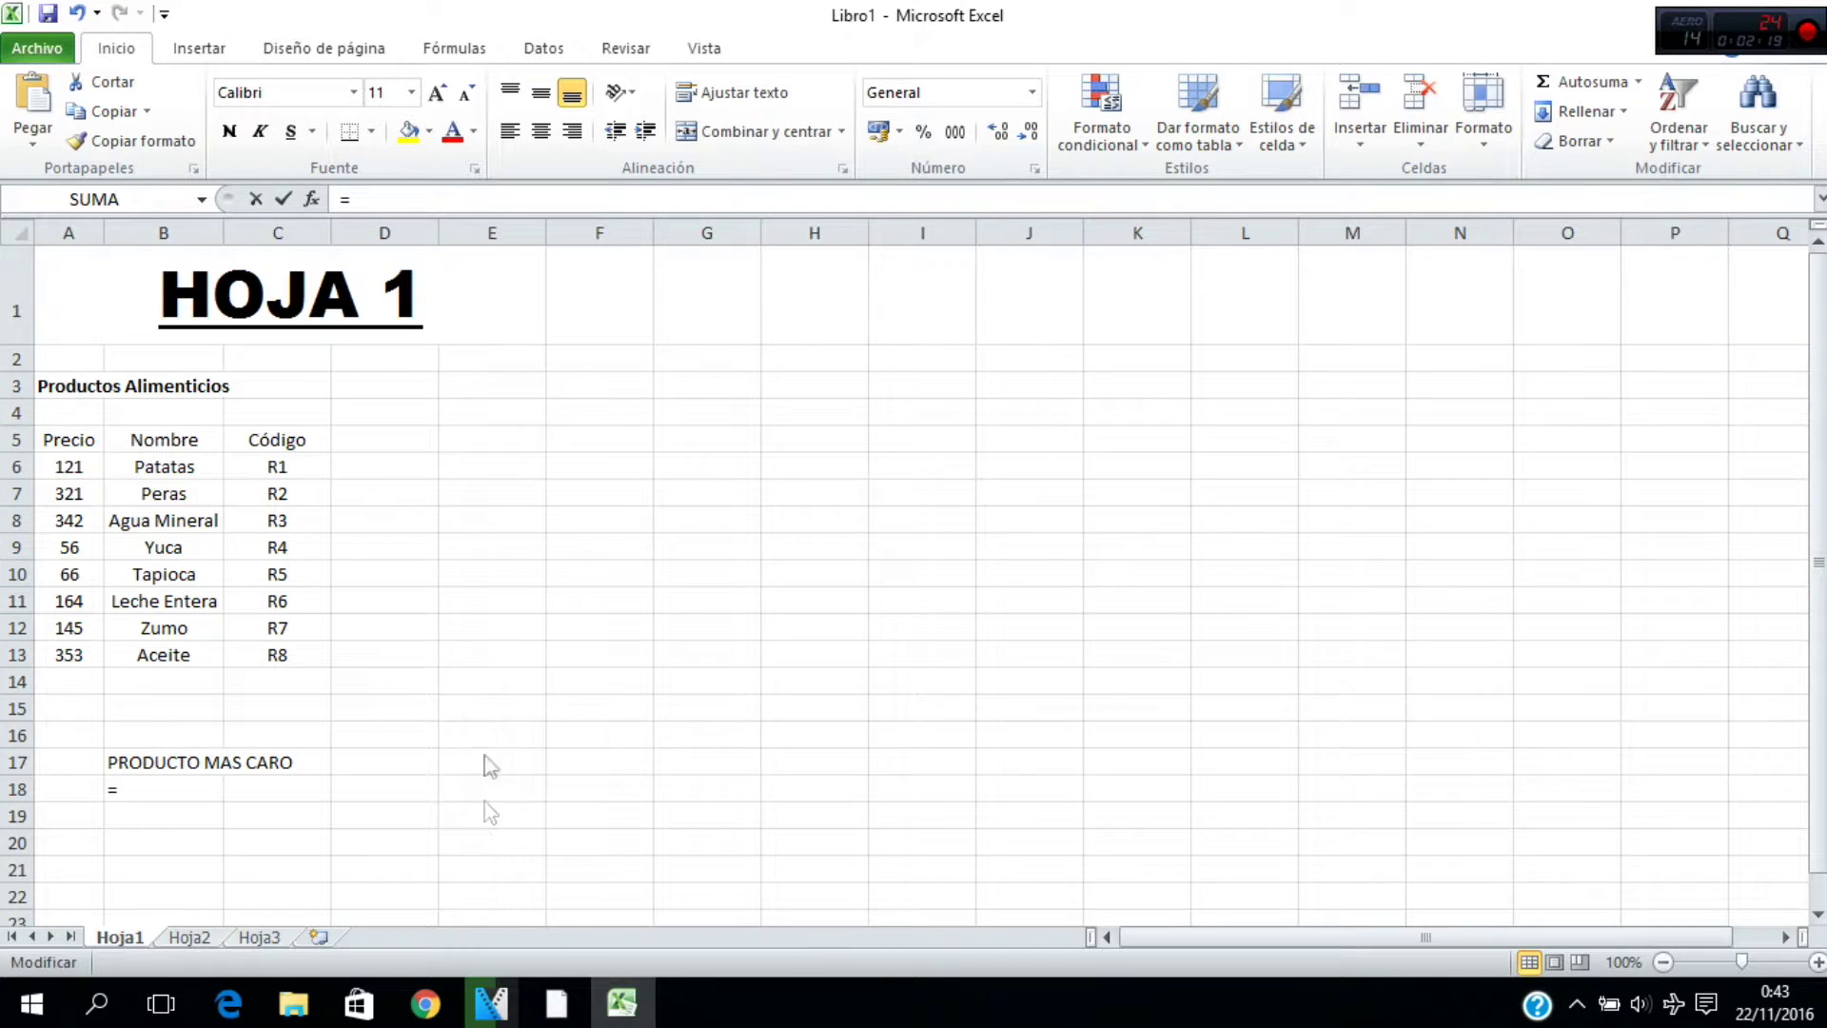
{"action": "left_click", "coordinate": [490, 811]}
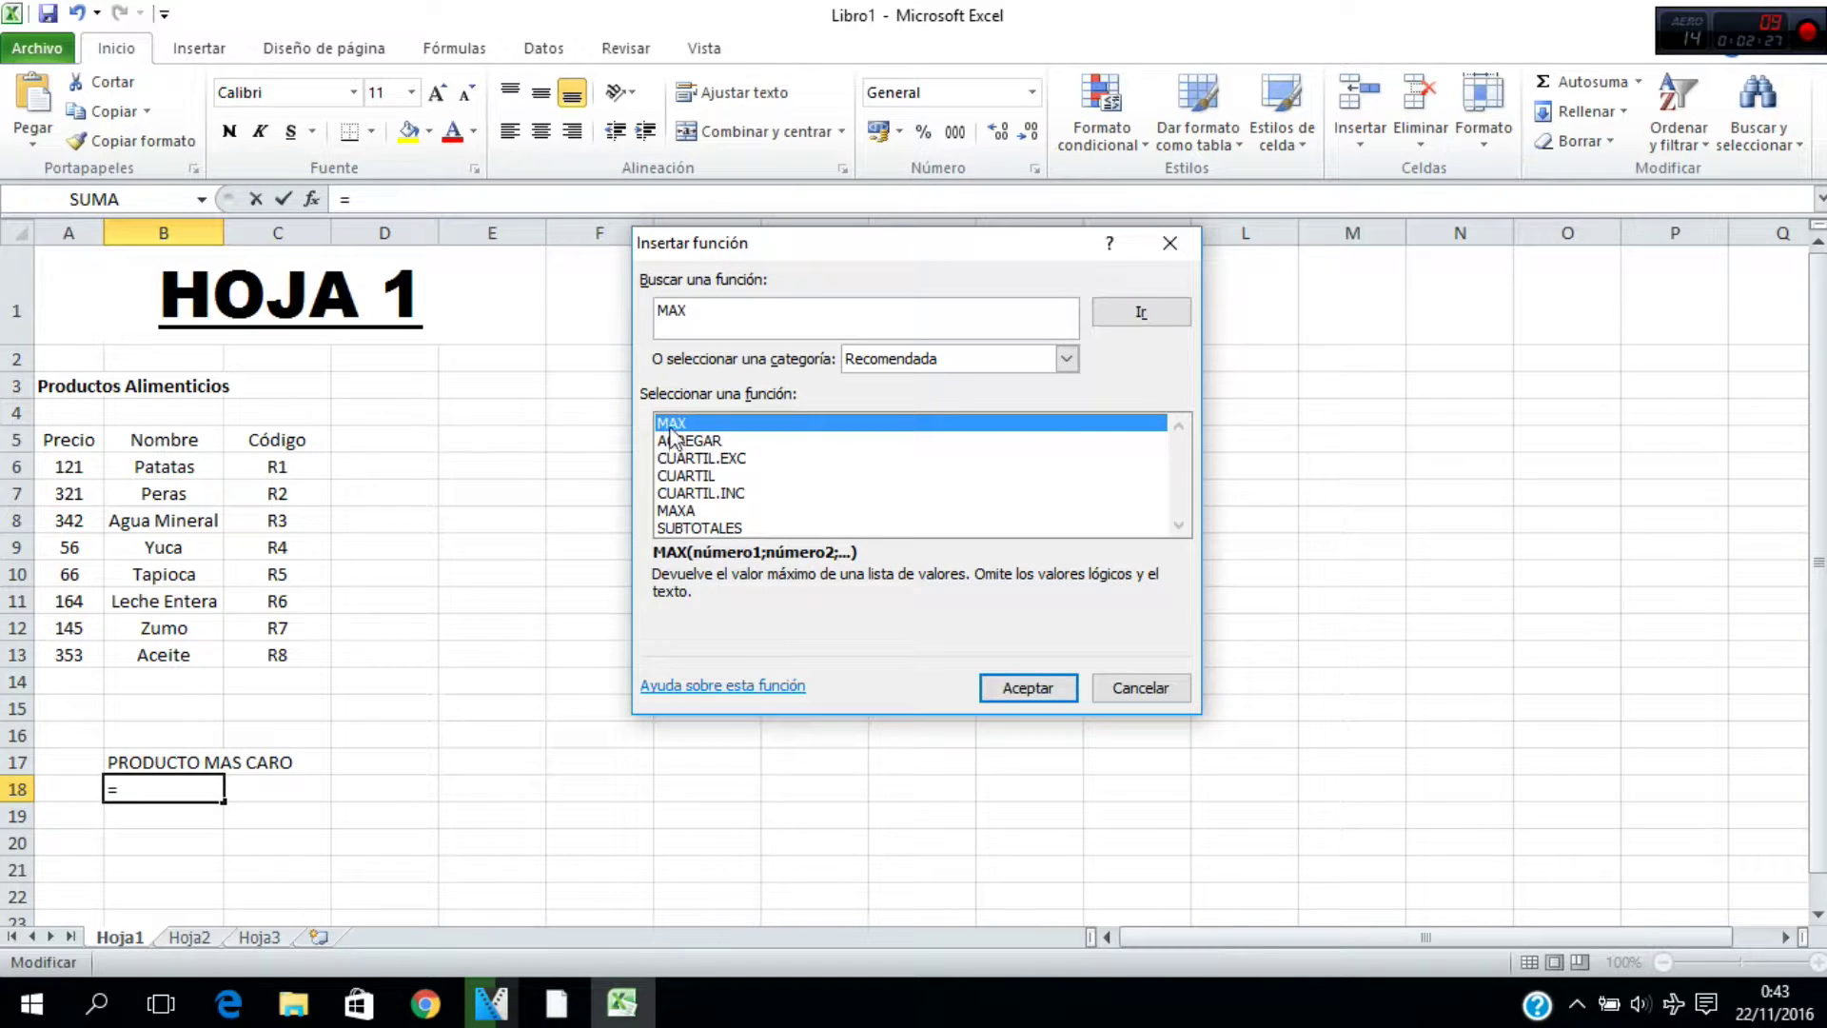
{"action": "left_click", "coordinate": [1017, 687]}
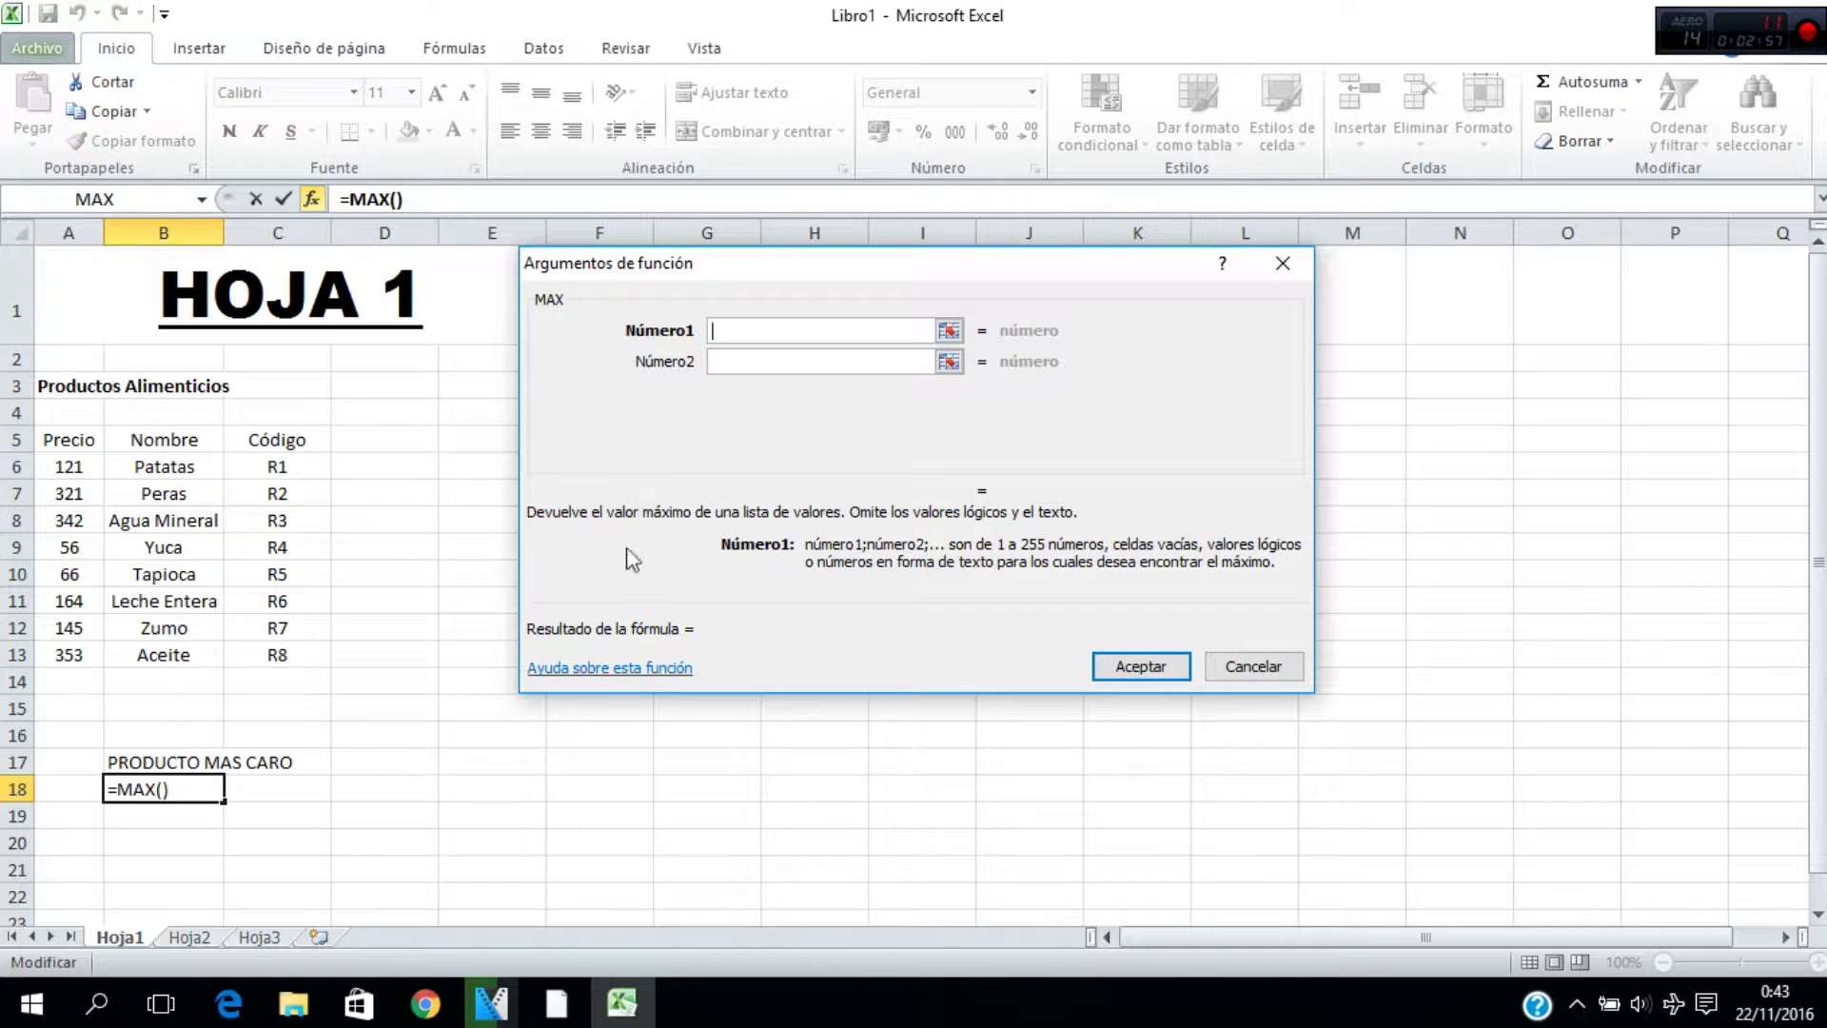
Try cells A6, N3 and F17/L17 as trial MAX arguments
{"action": "left_click", "coordinate": [69, 466]}
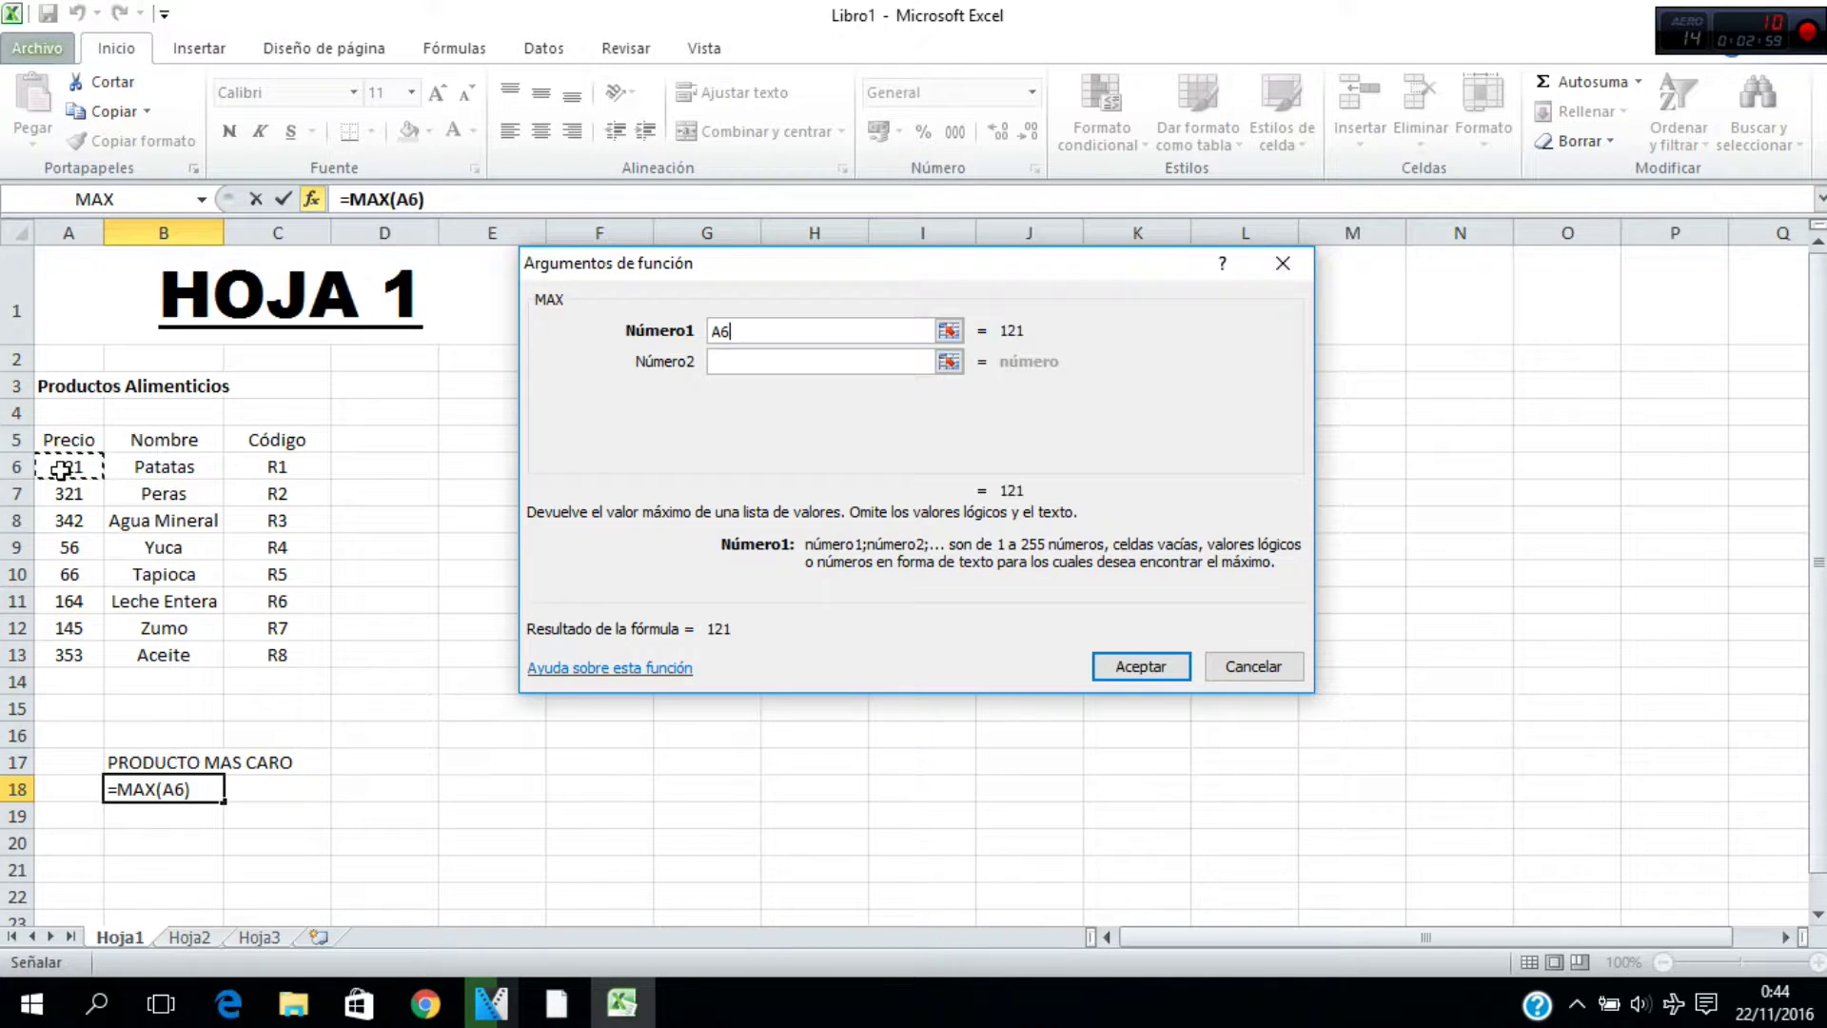
{"action": "left_click", "coordinate": [723, 360]}
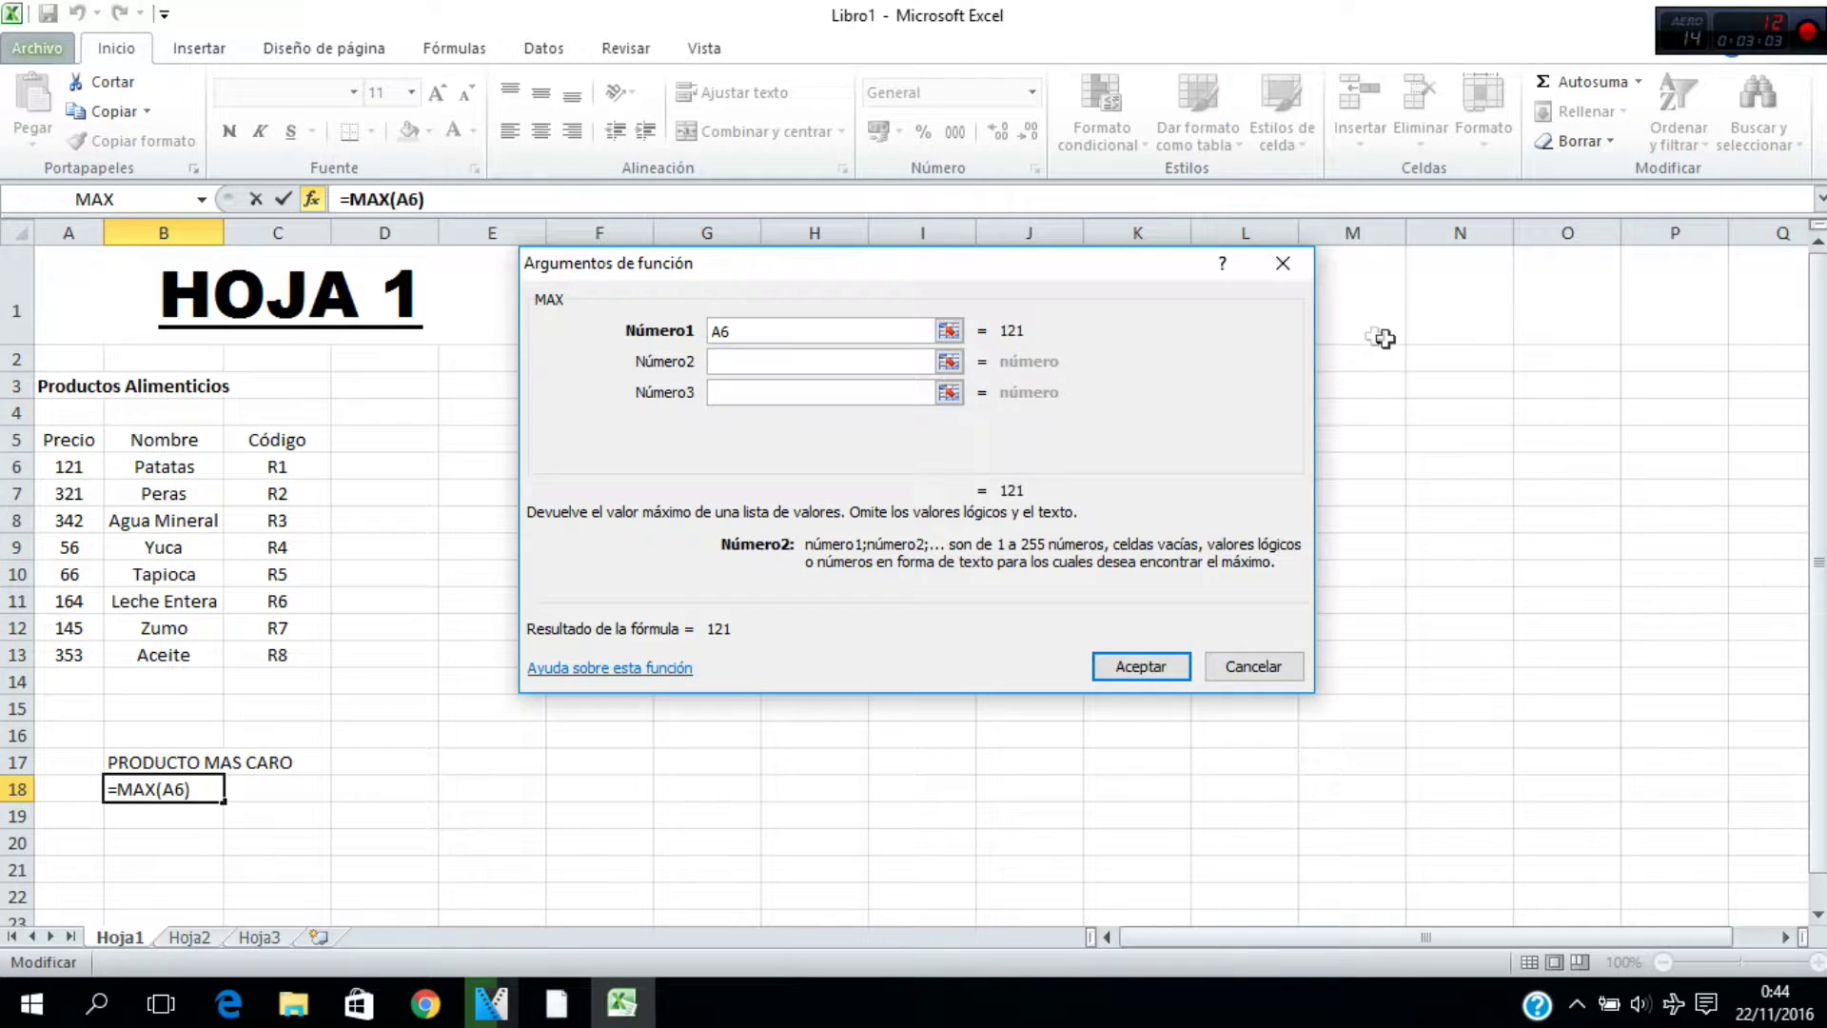
{"action": "left_click", "coordinate": [1449, 389]}
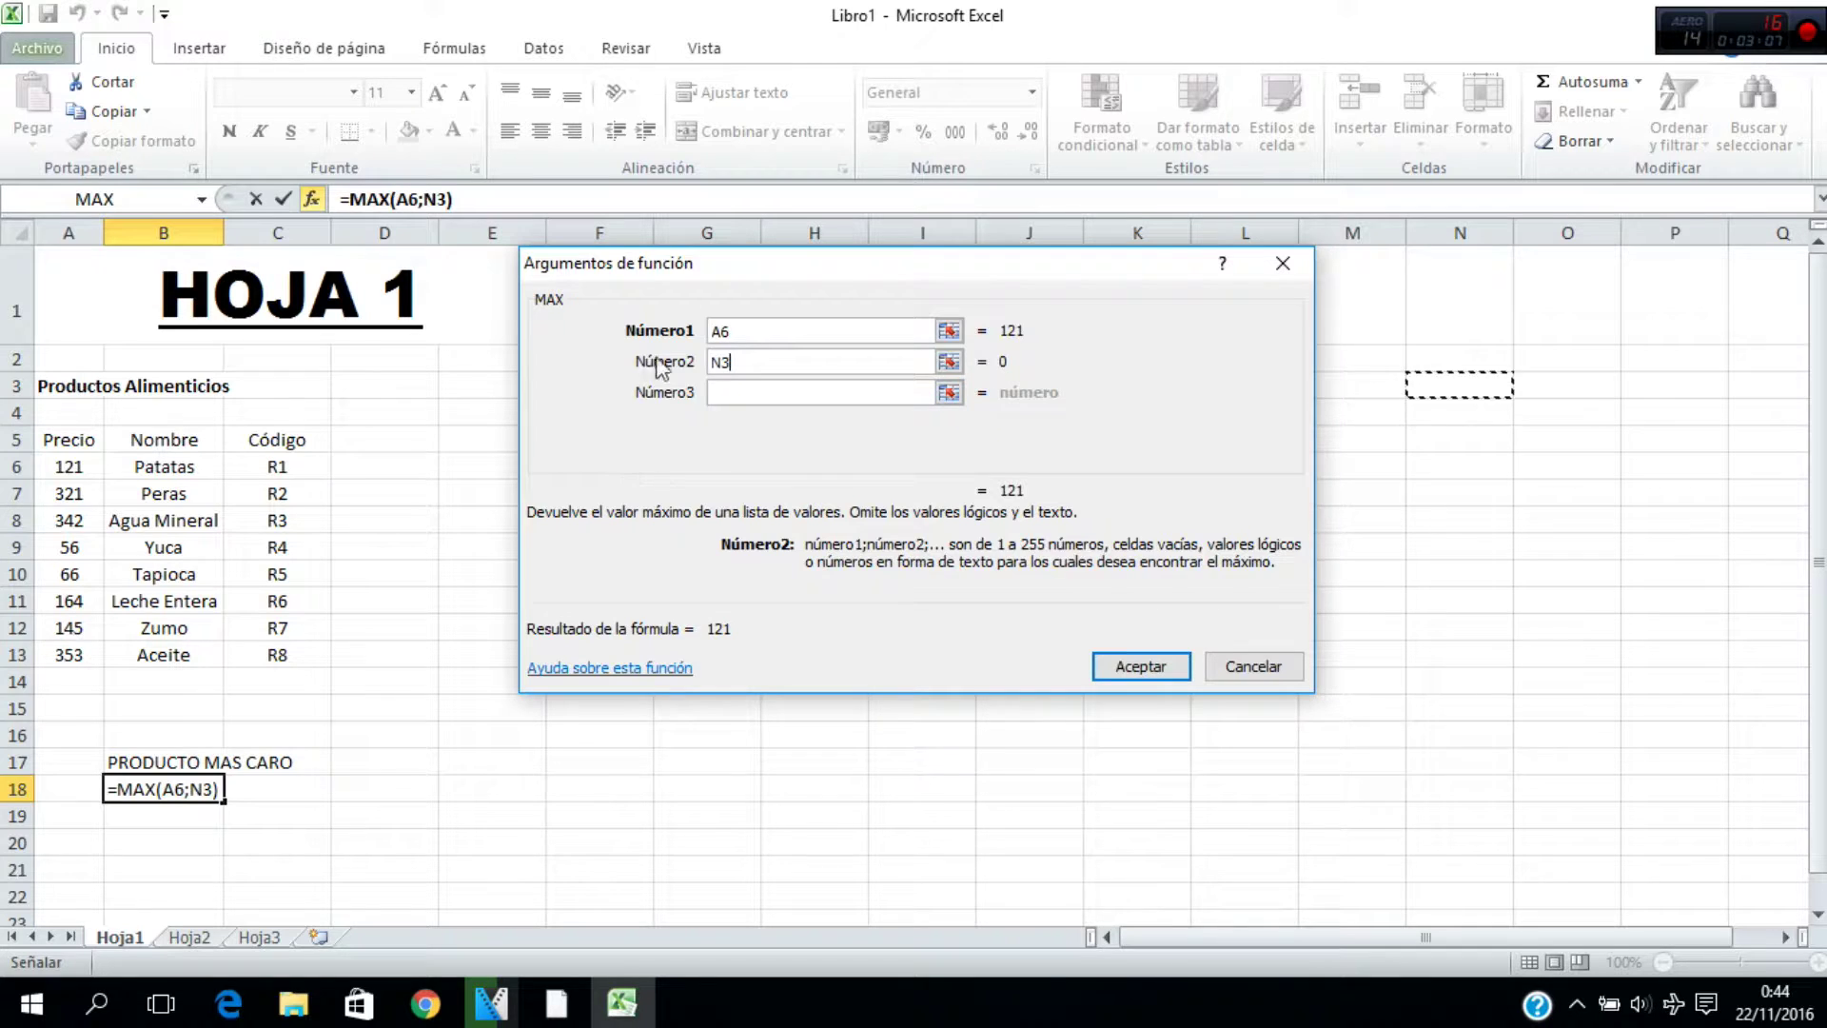
{"action": "left_click", "coordinate": [747, 392]}
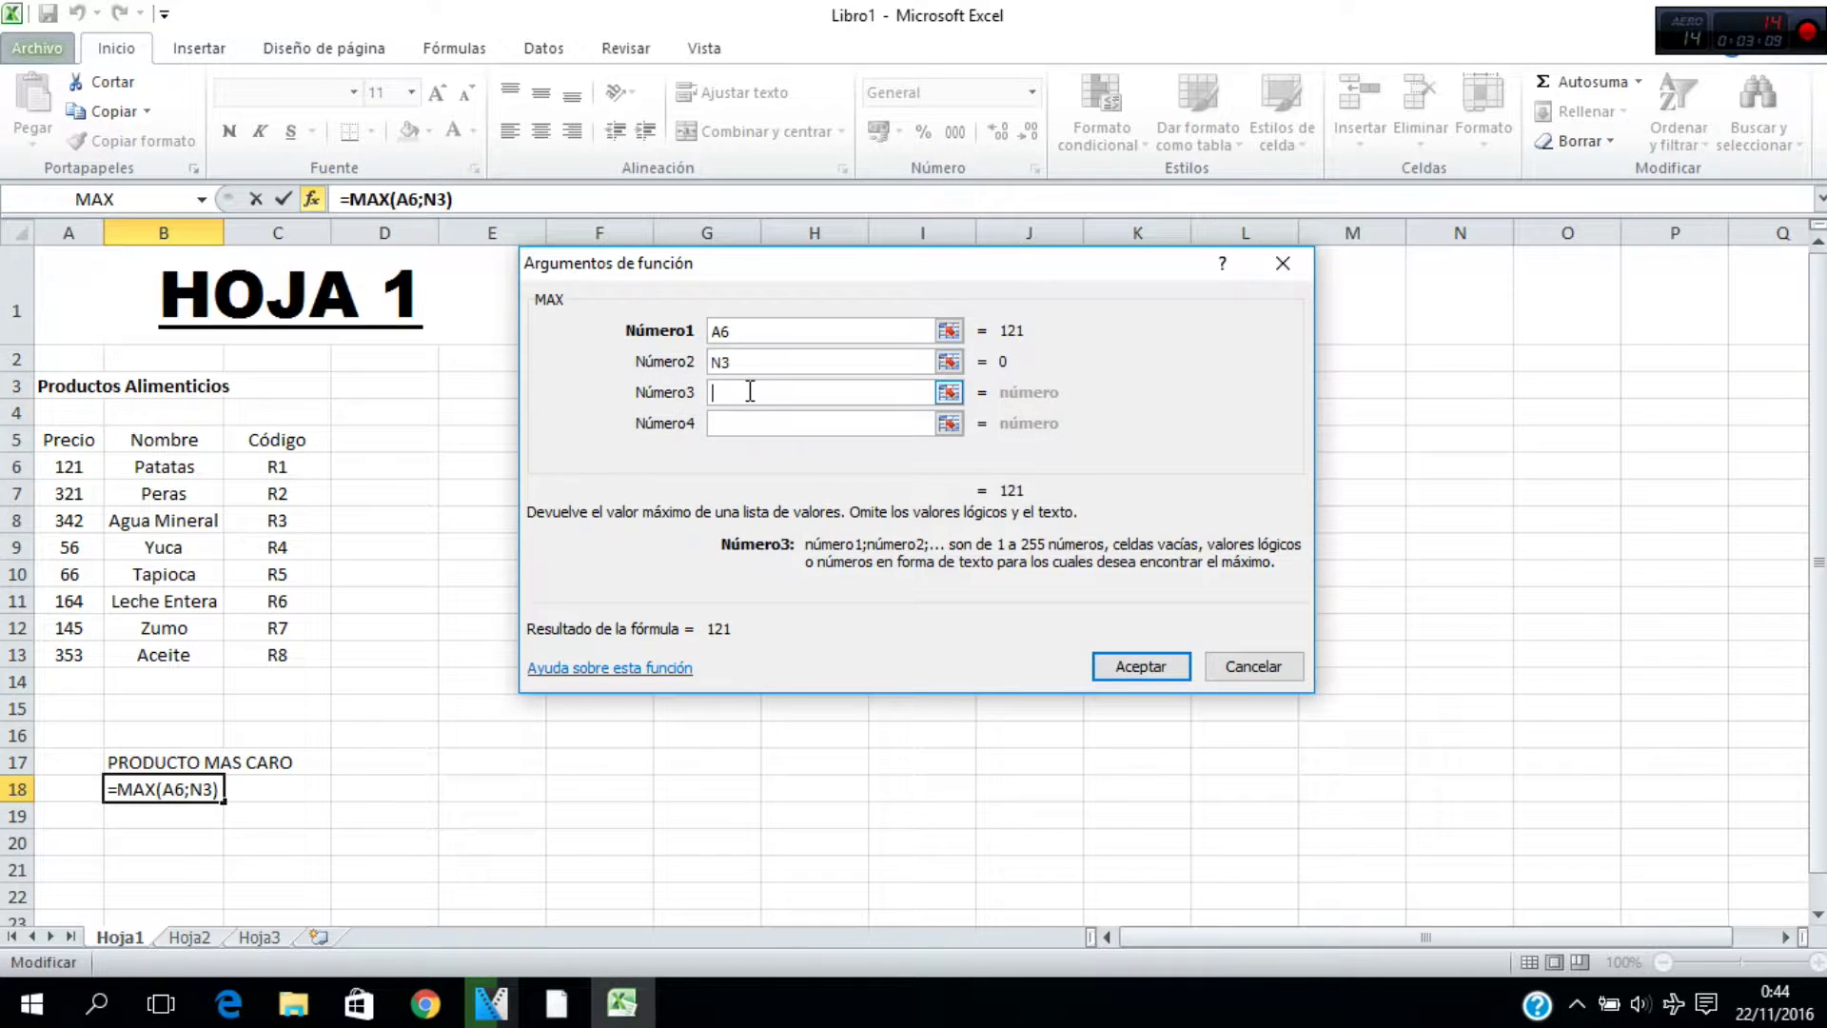
{"action": "left_click", "coordinate": [591, 762]}
{"action": "left_click", "coordinate": [1228, 762]}
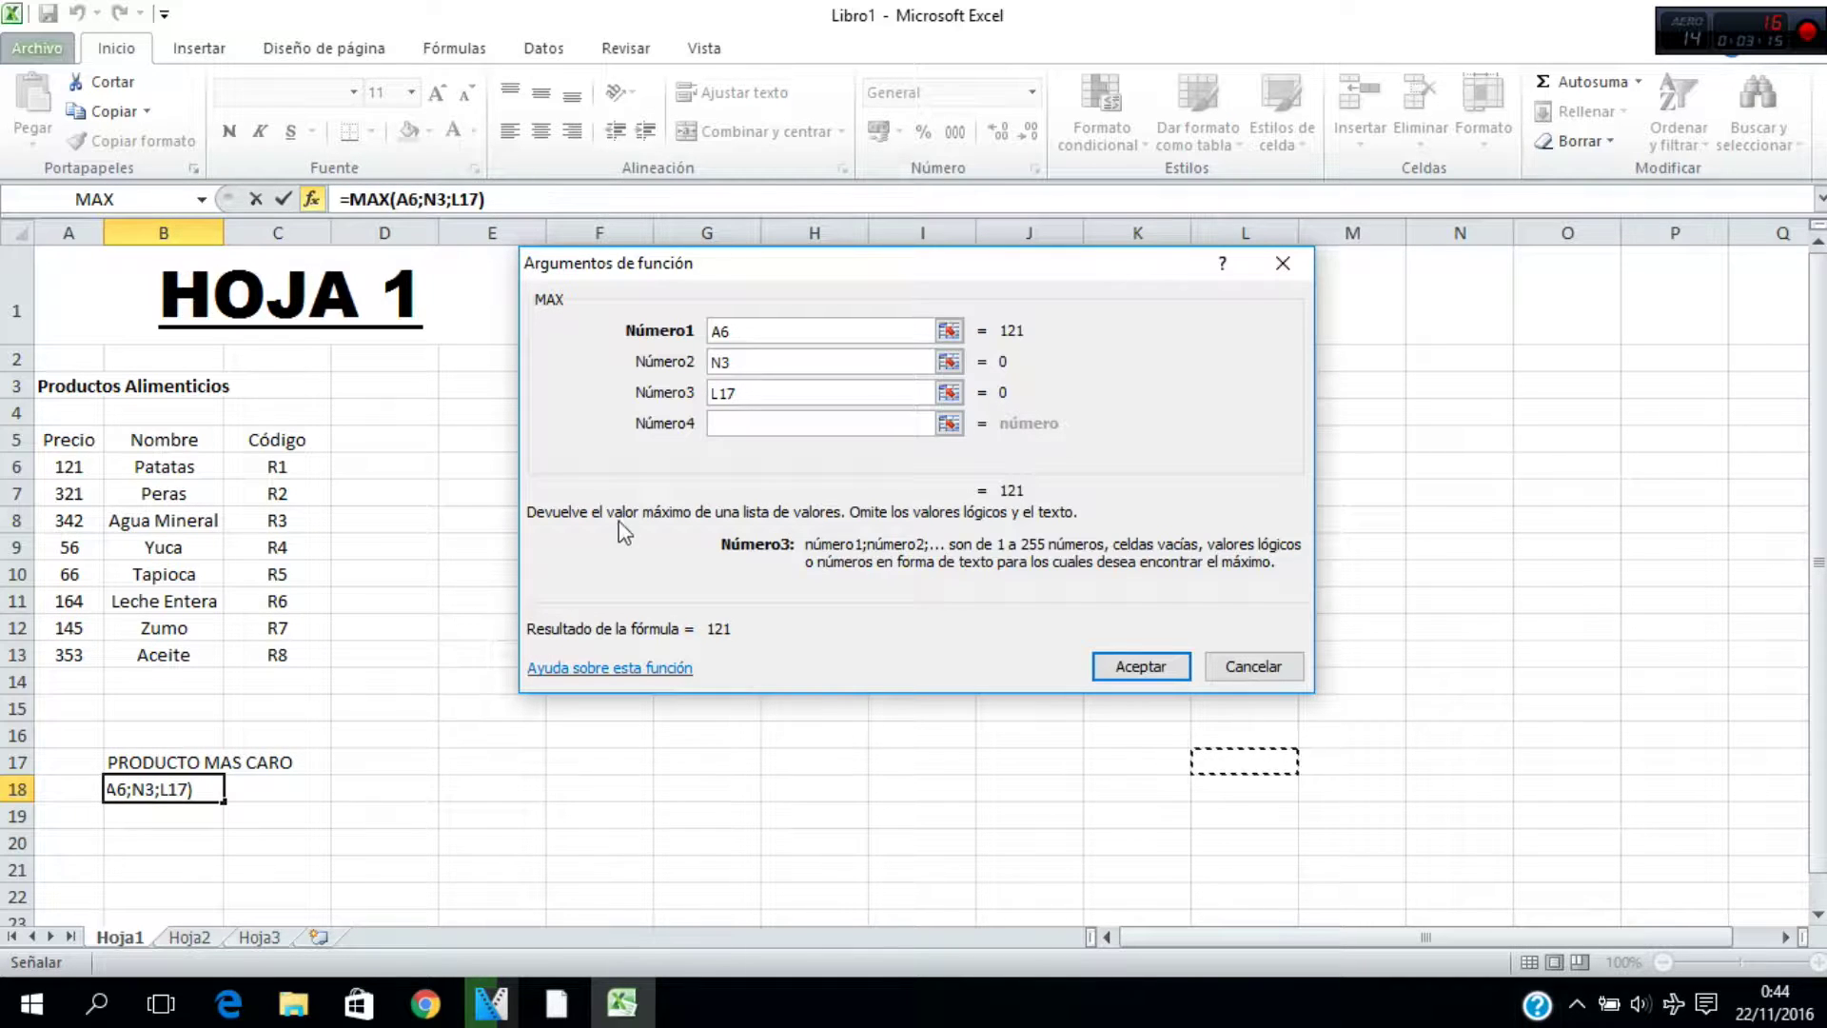
Clear the trial arguments and set Número1 to A6:A13, previewing 353
{"action": "key", "text": "BackSpace"}
{"action": "key", "text": "BackSpace"}
{"action": "key", "text": "BackSpace"}
{"action": "left_click_drag", "start_coordinate": [746, 365], "coordinate": [716, 369]}
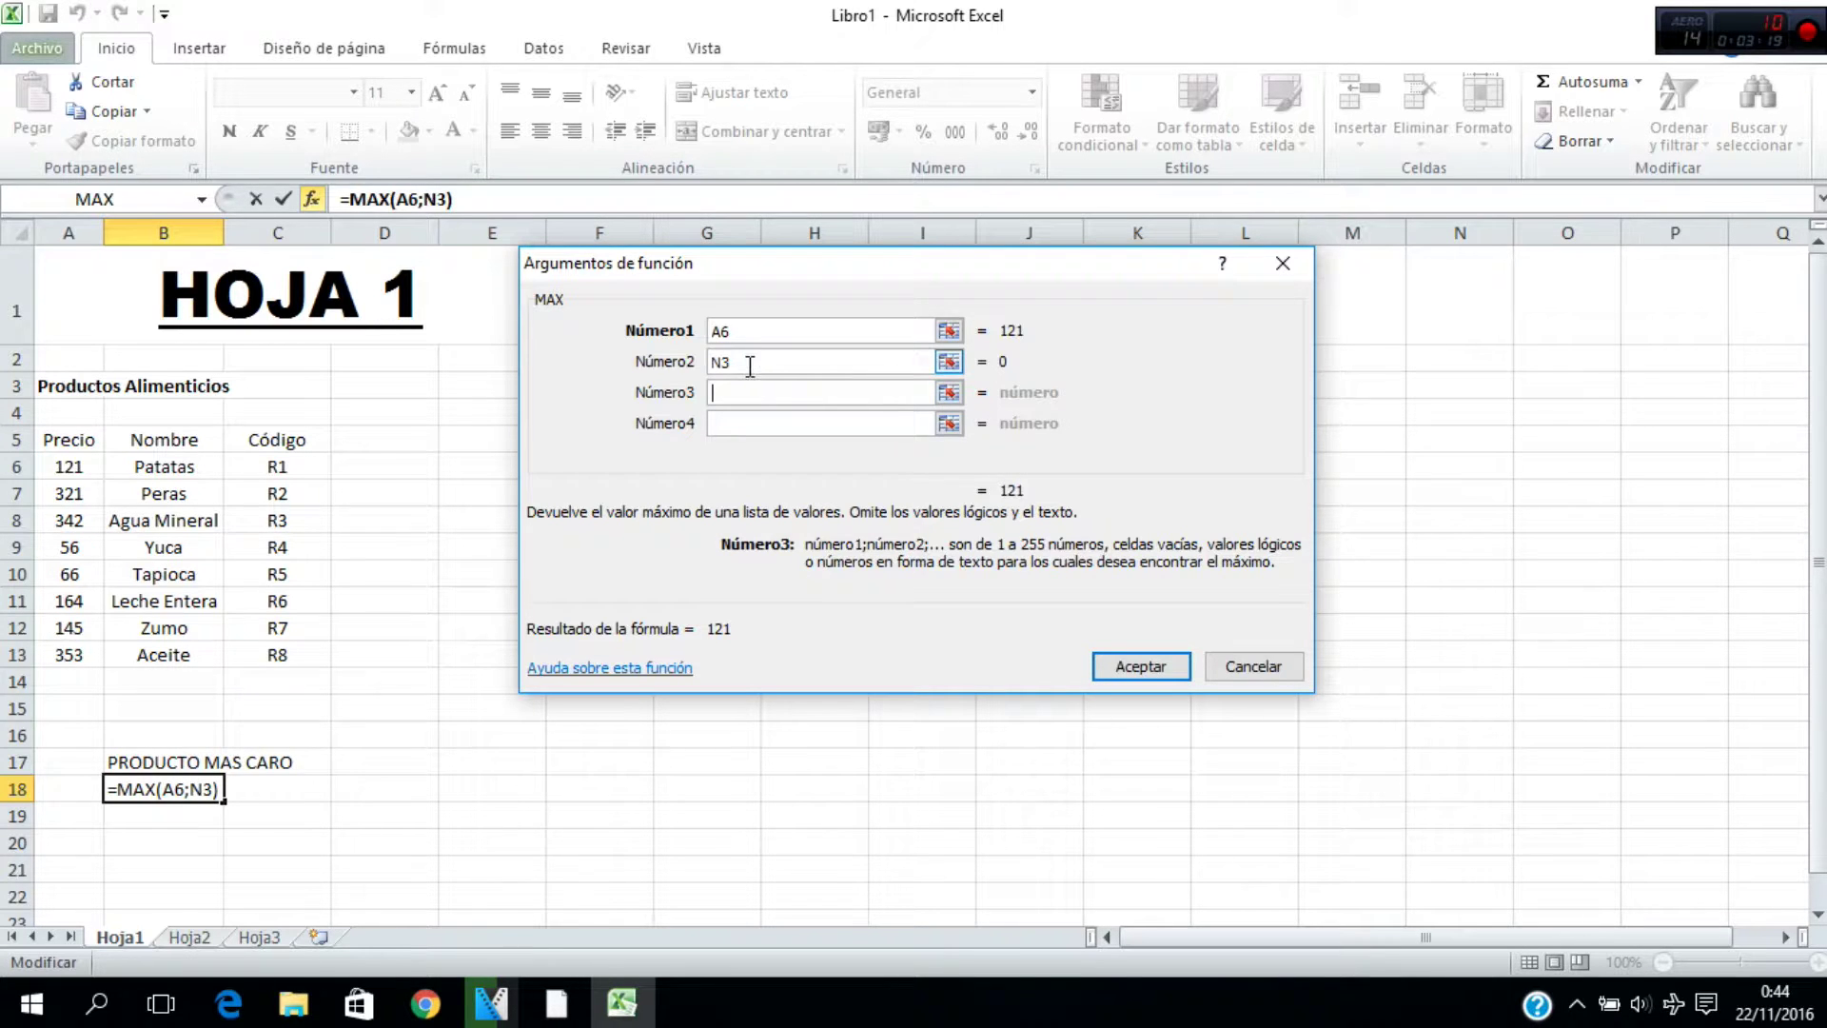
{"action": "key", "text": "BackSpace"}
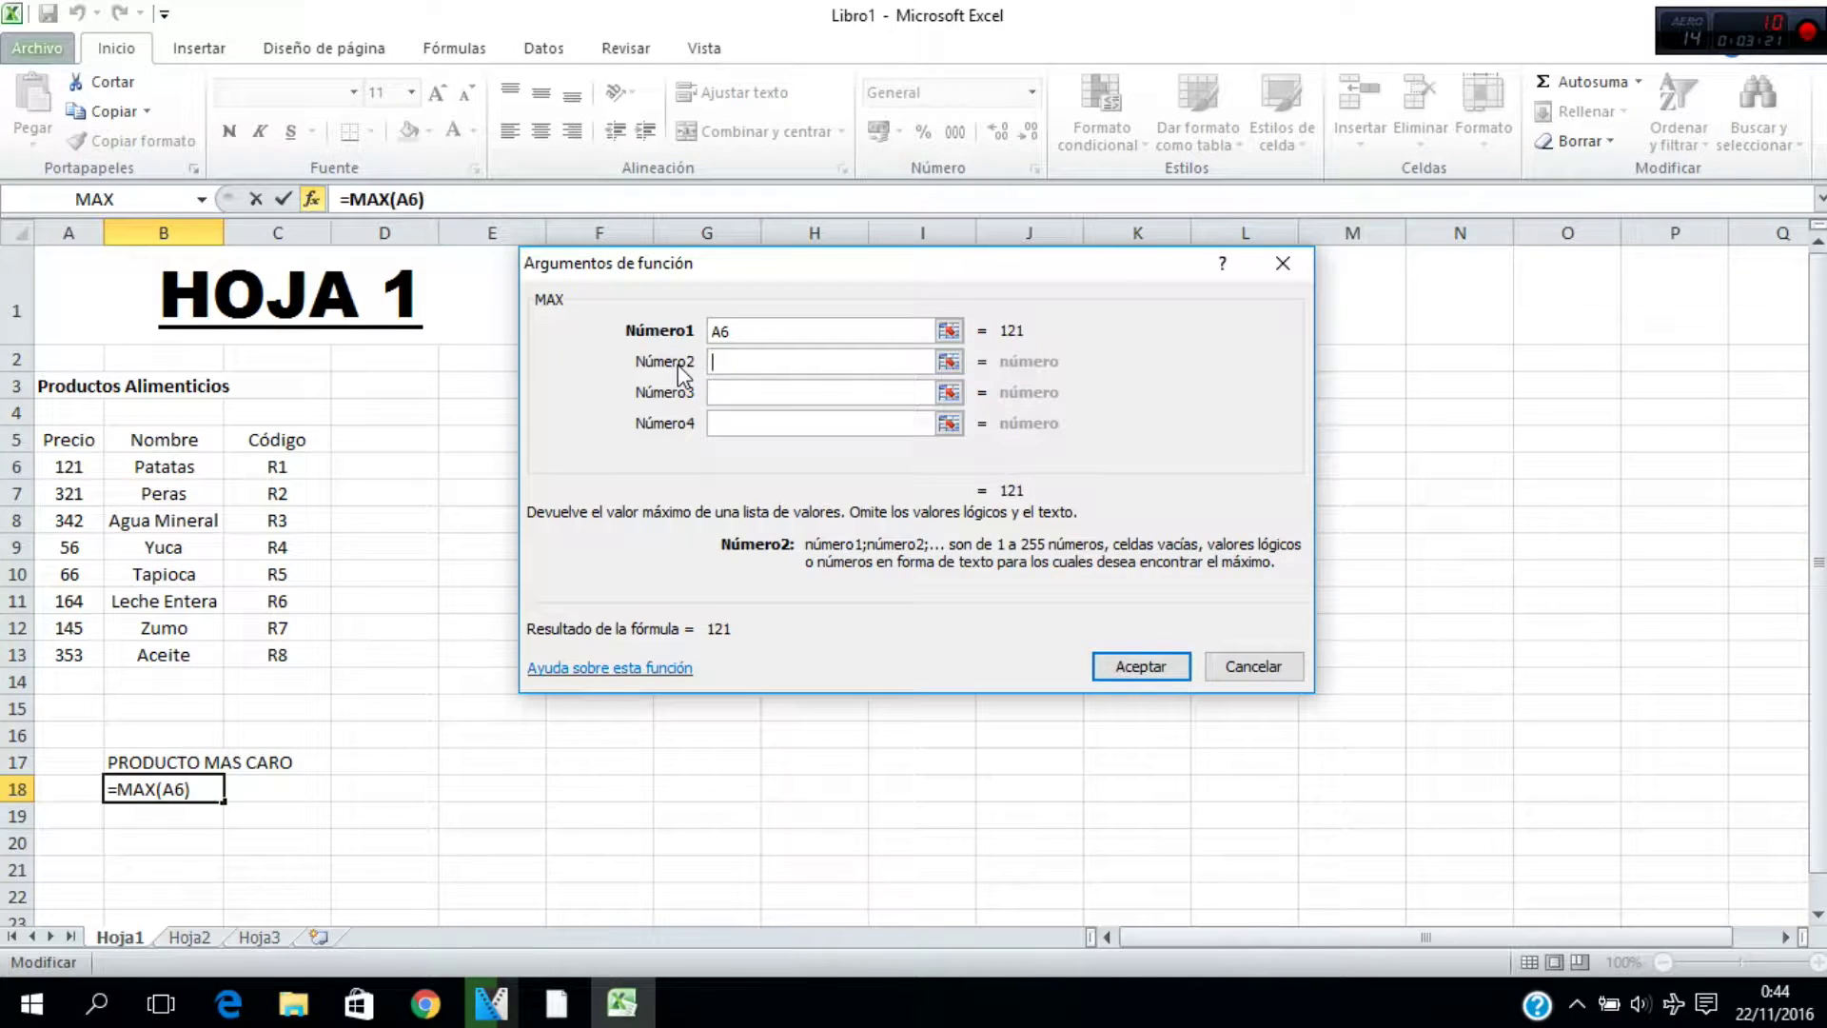
{"action": "left_click_drag", "start_coordinate": [746, 333], "coordinate": [651, 325]}
{"action": "key", "text": "BackSpace"}
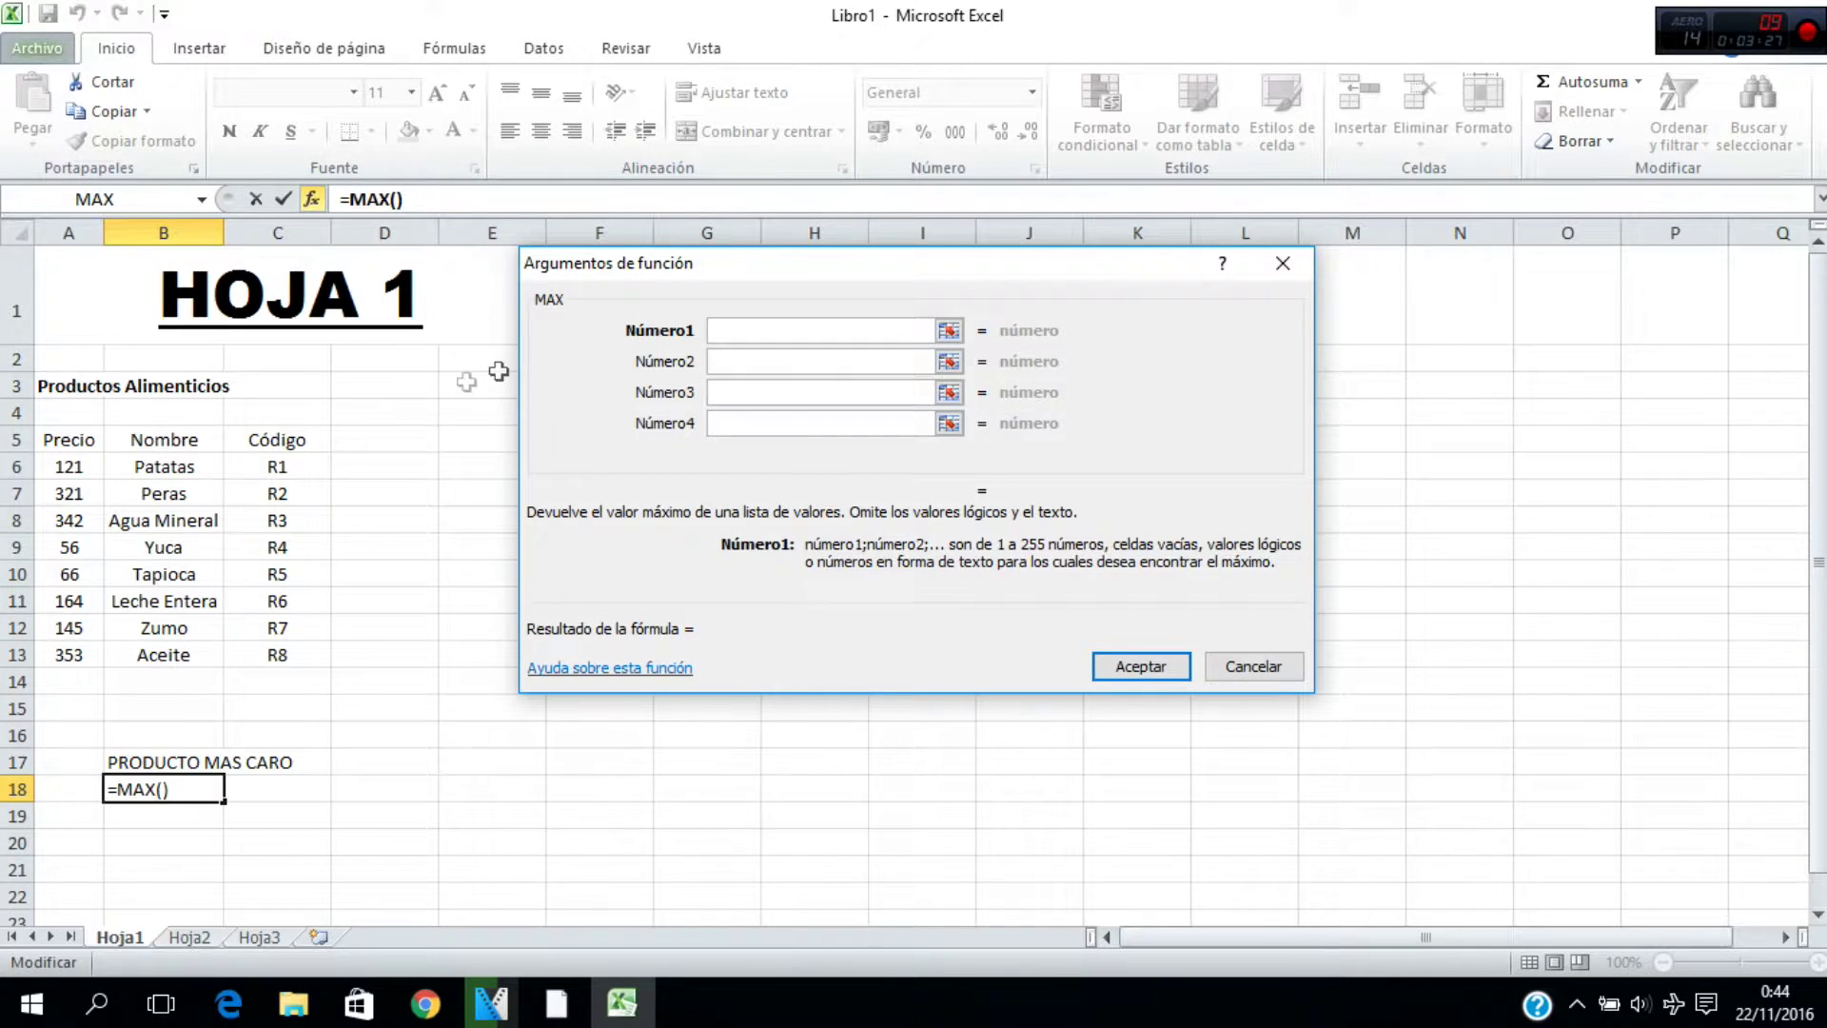
{"action": "left_click_drag", "start_coordinate": [69, 469], "coordinate": [63, 538]}
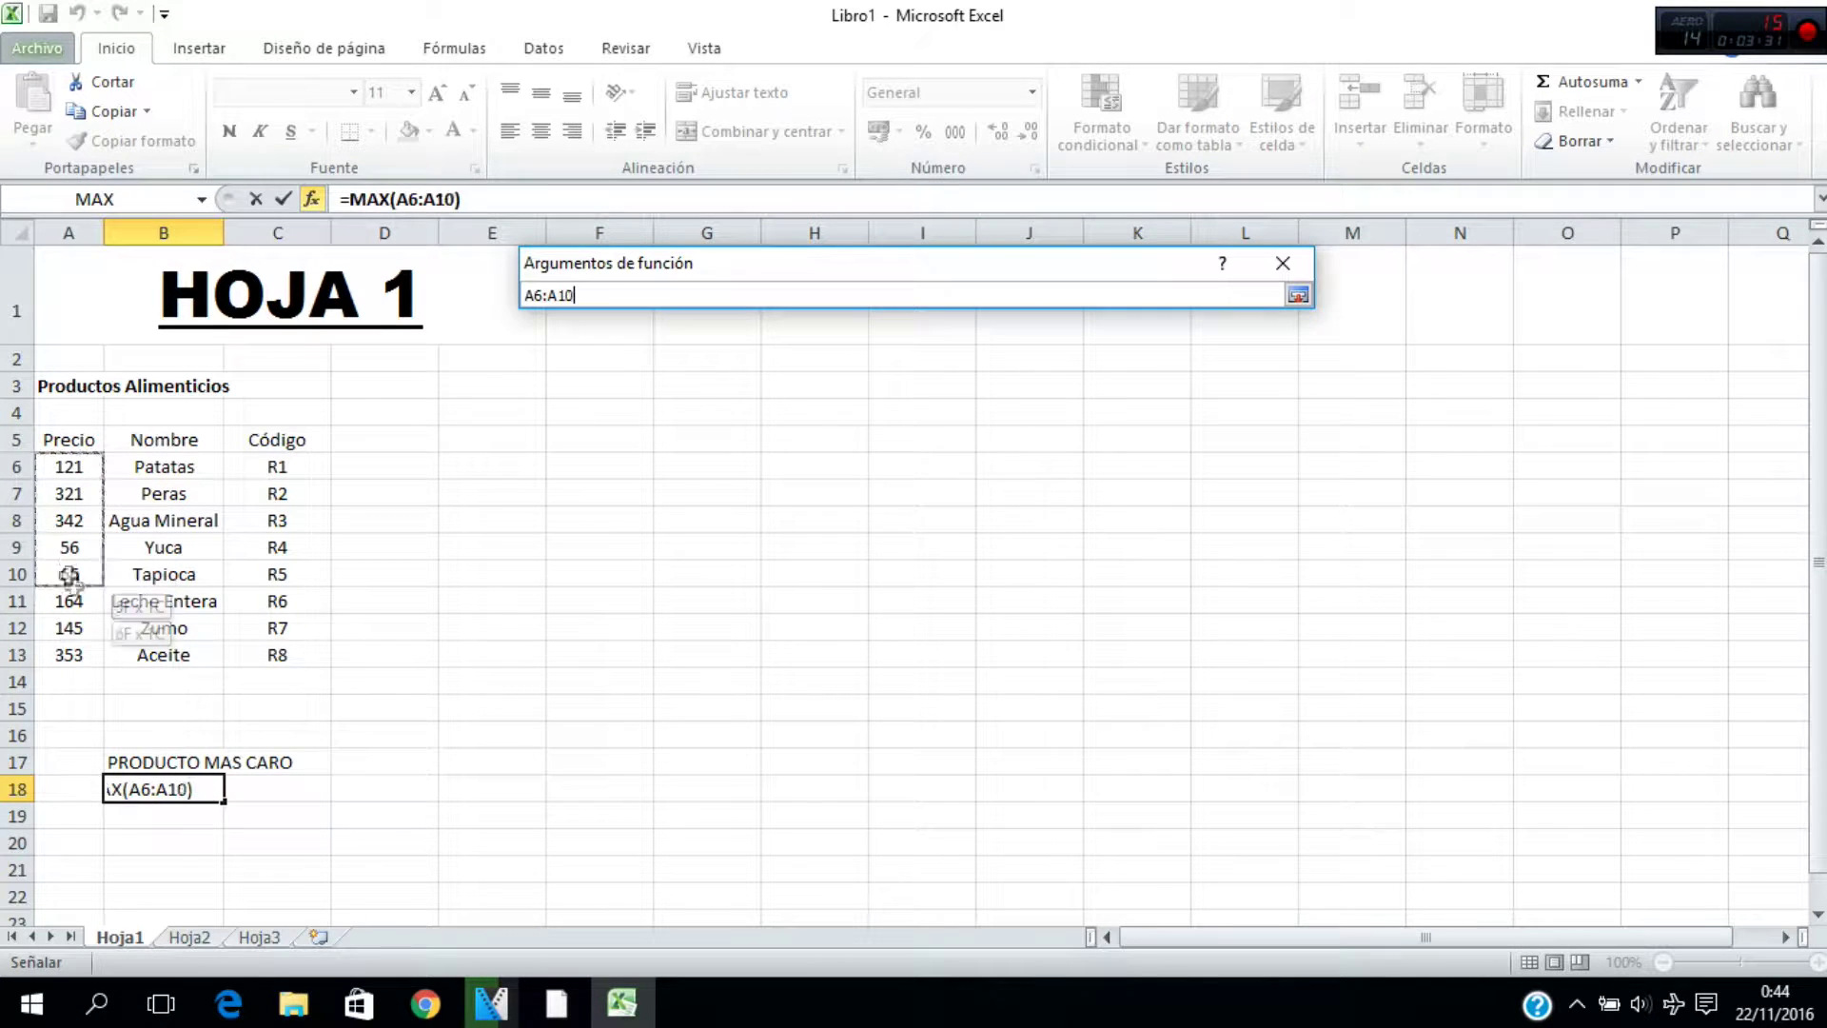
{"action": "left_click_drag", "start_coordinate": [64, 538], "coordinate": [79, 652]}
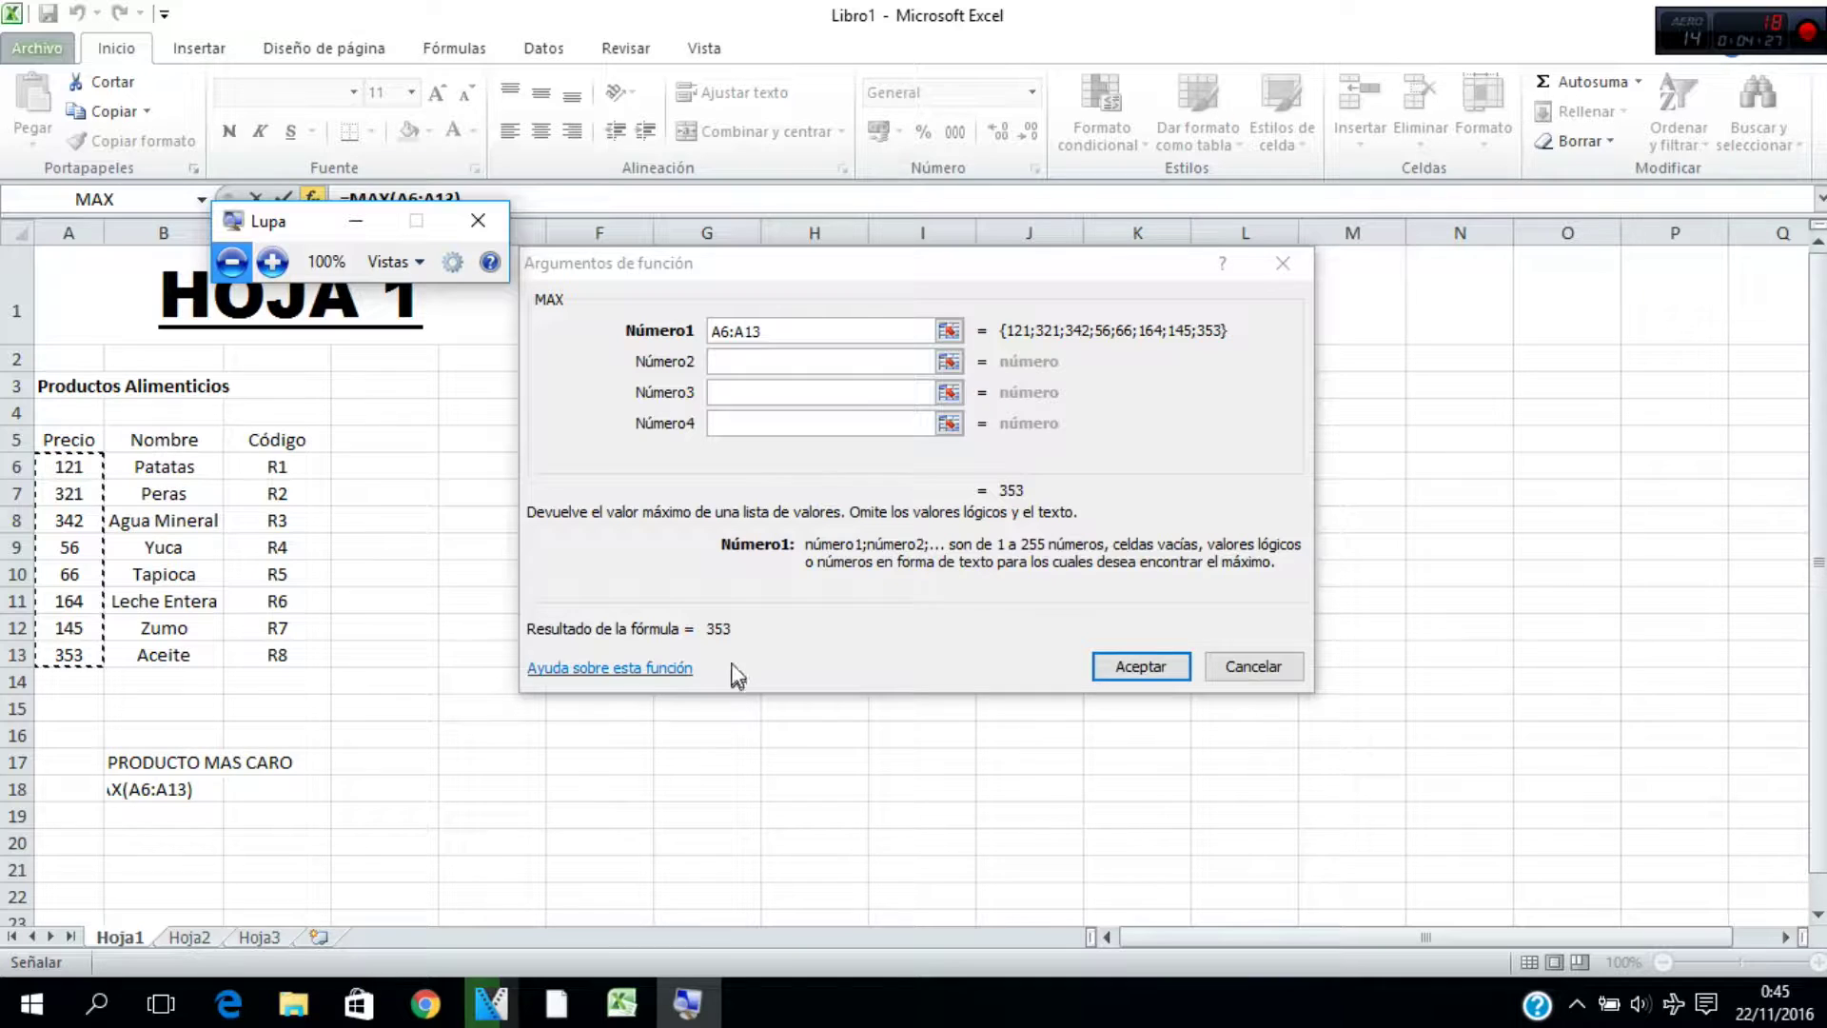
Confirm =MAX(A6:A13) in B18, then change Tapioca's price in A10 to 500
{"action": "left_click", "coordinate": [1145, 665]}
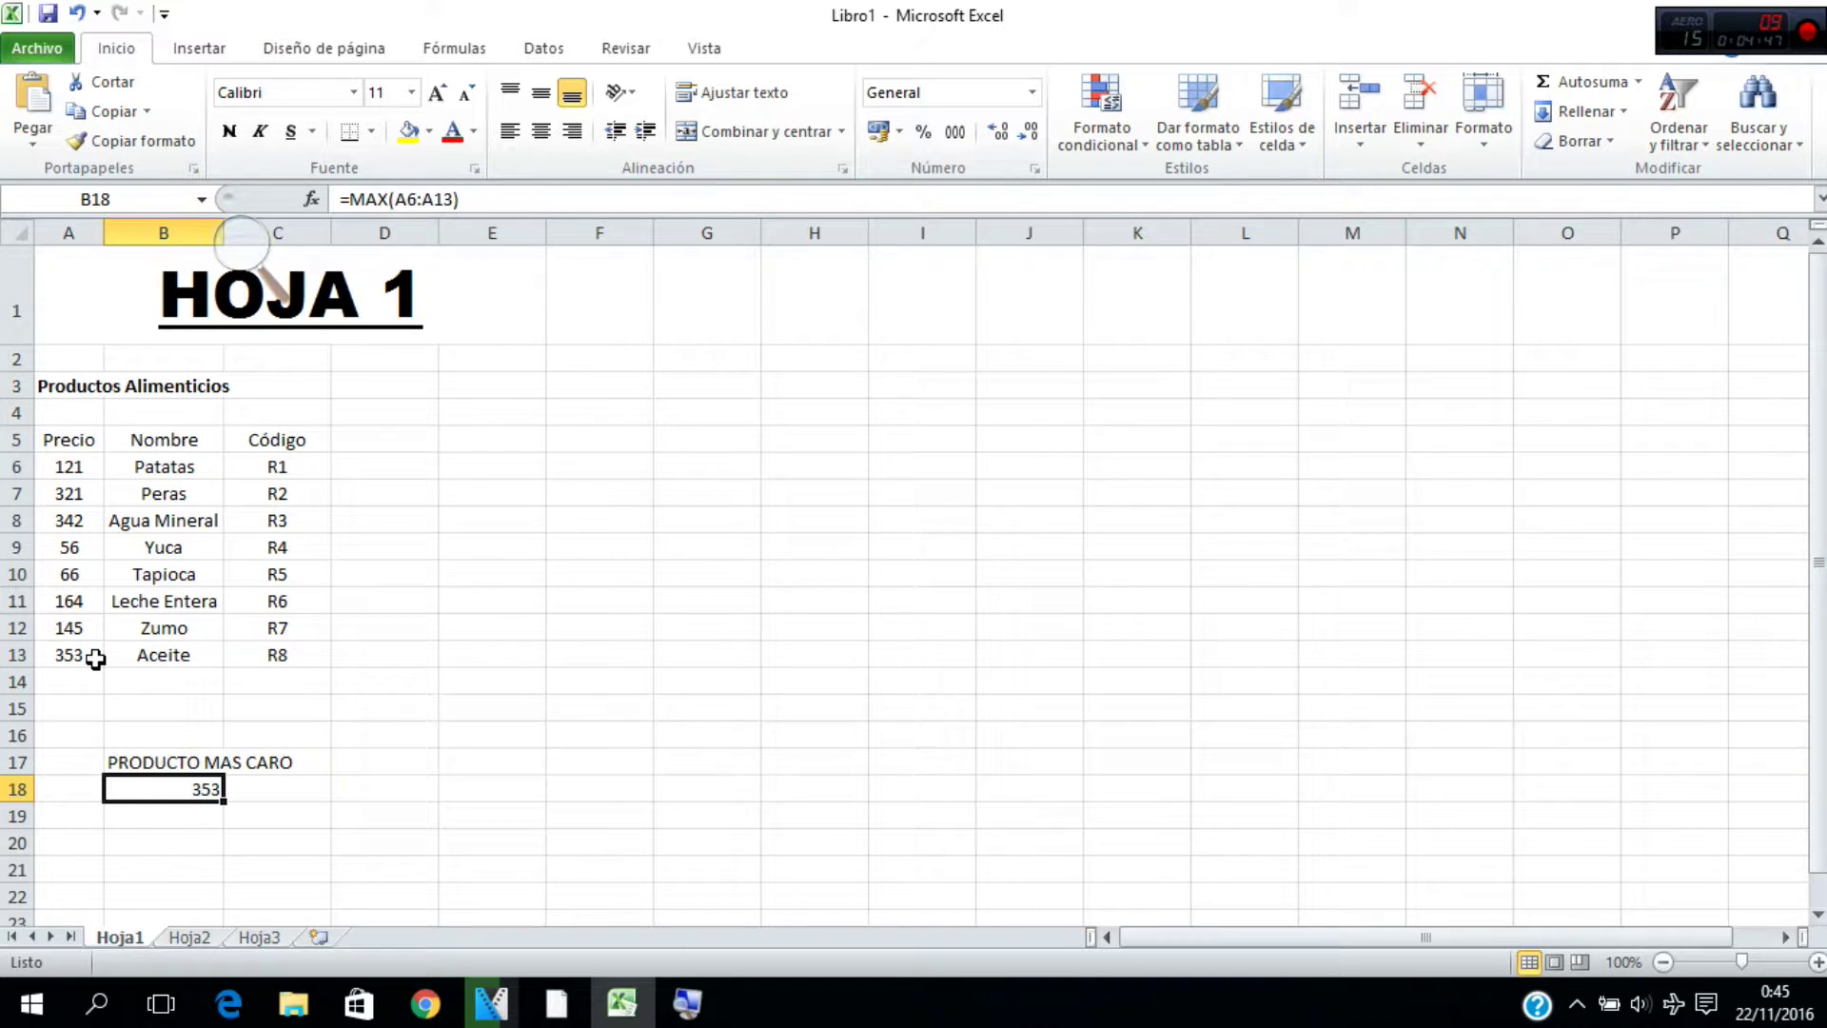
{"action": "left_click", "coordinate": [70, 571]}
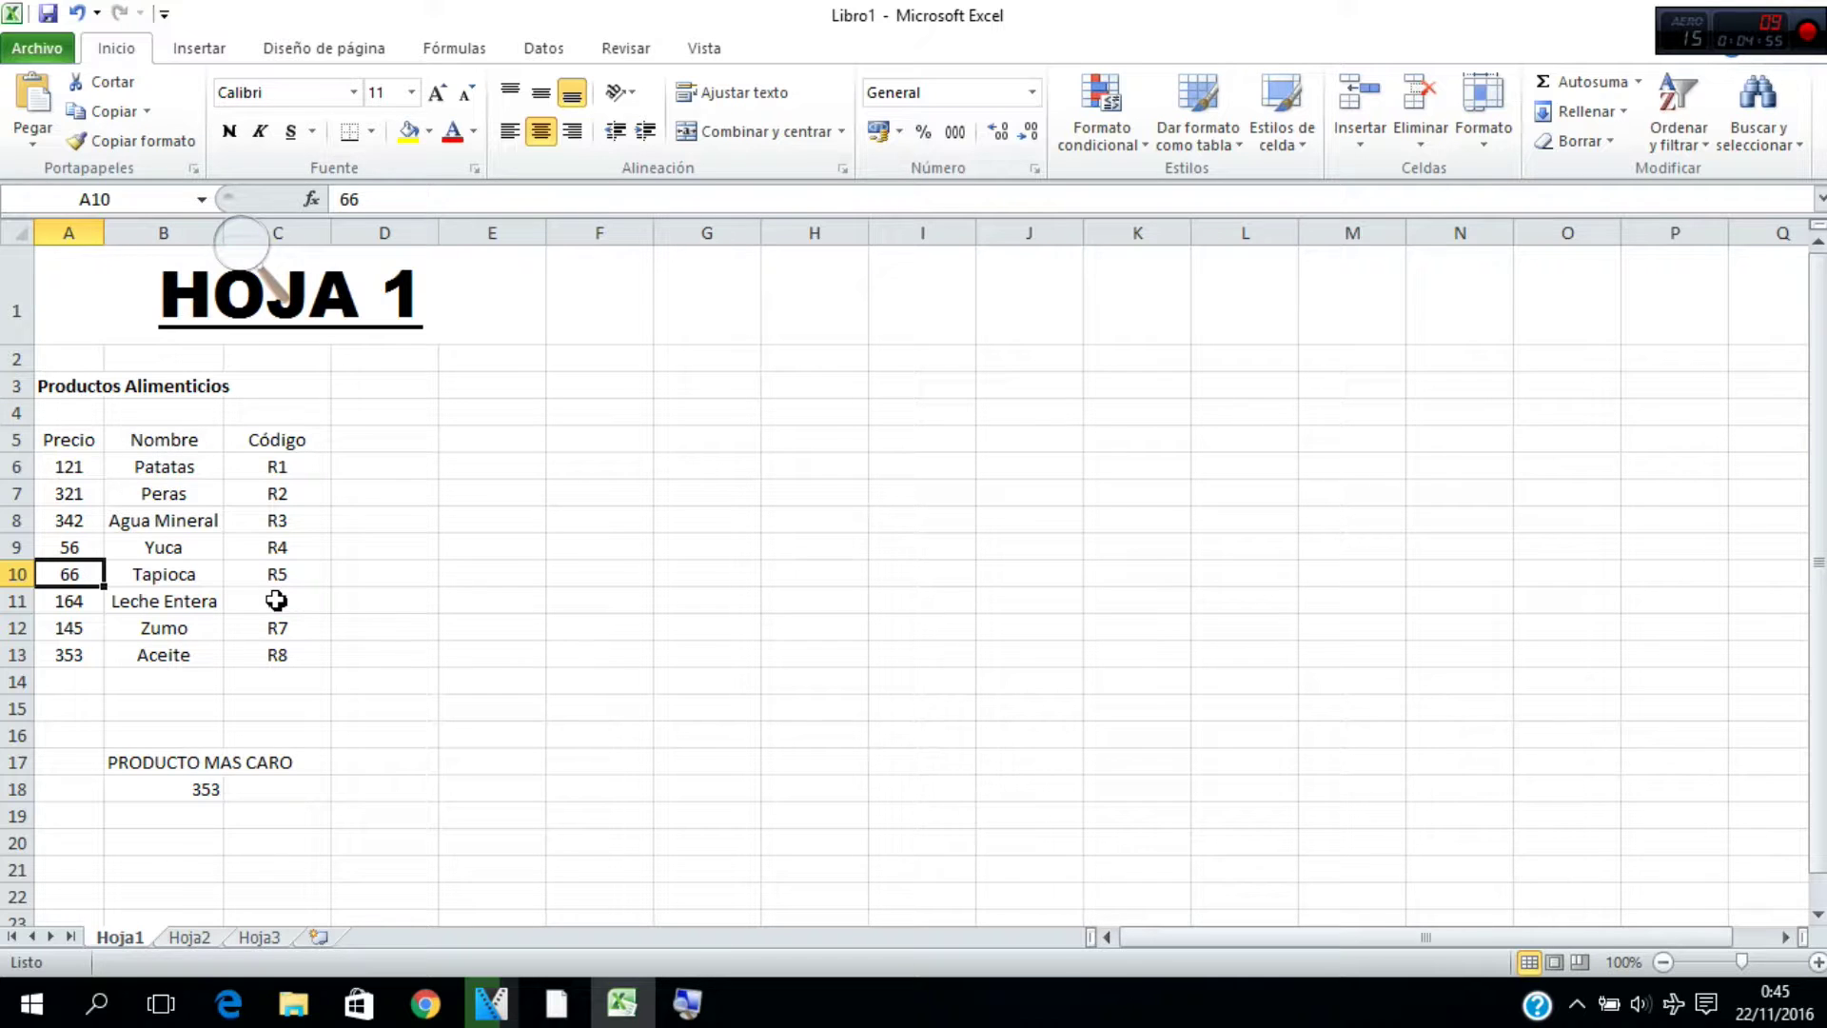
{"action": "type", "text": "500"}
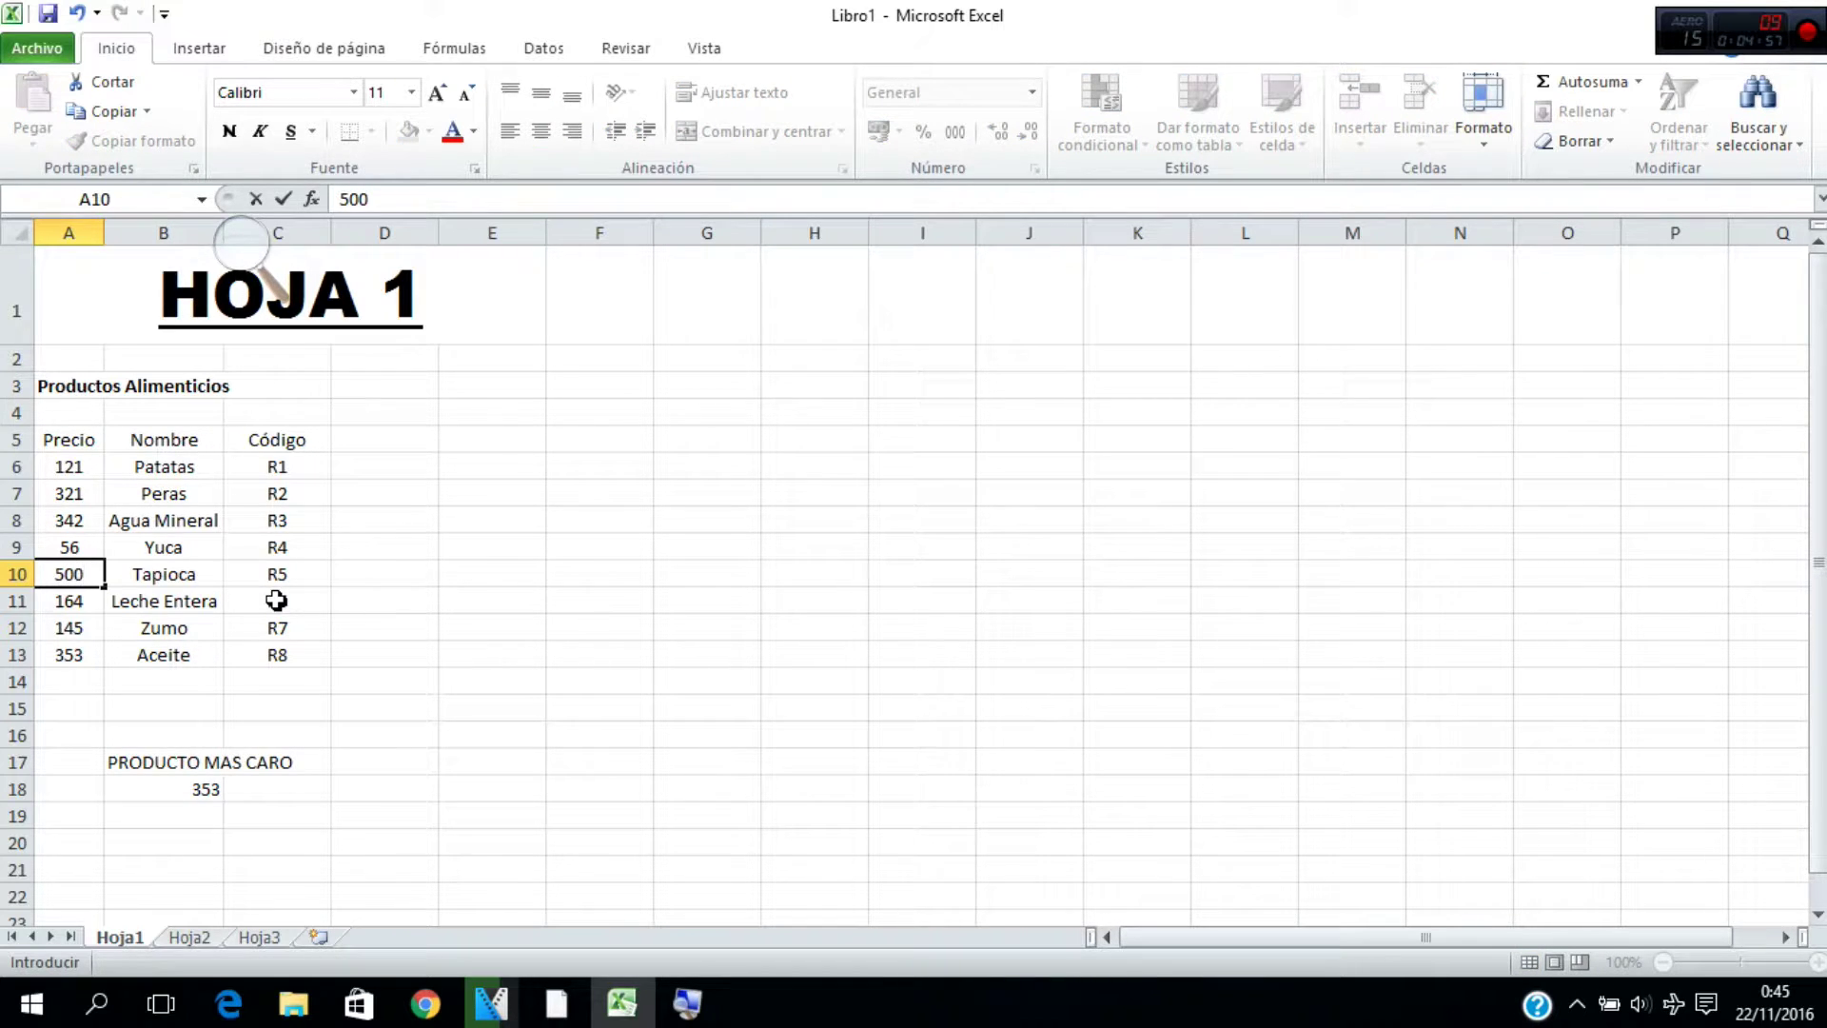
{"action": "key", "text": "Return"}
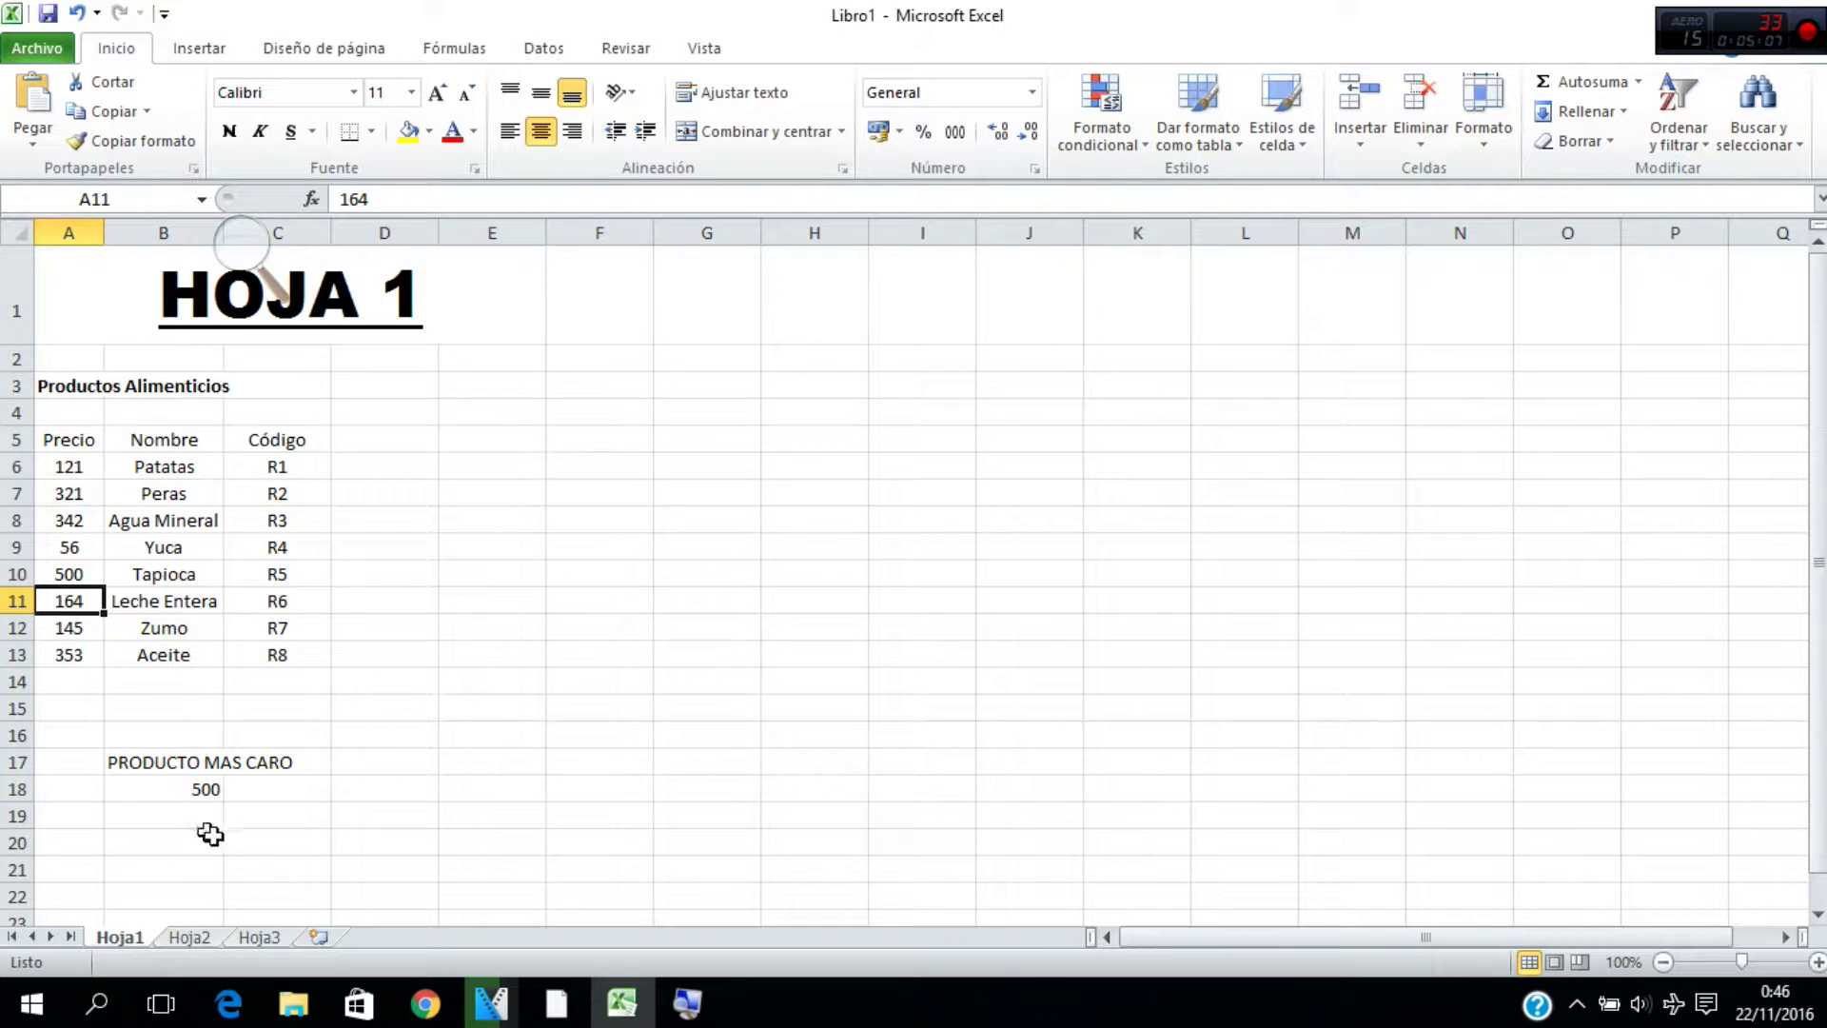
{"action": "mouse_move", "coordinate": [557, 1003]}
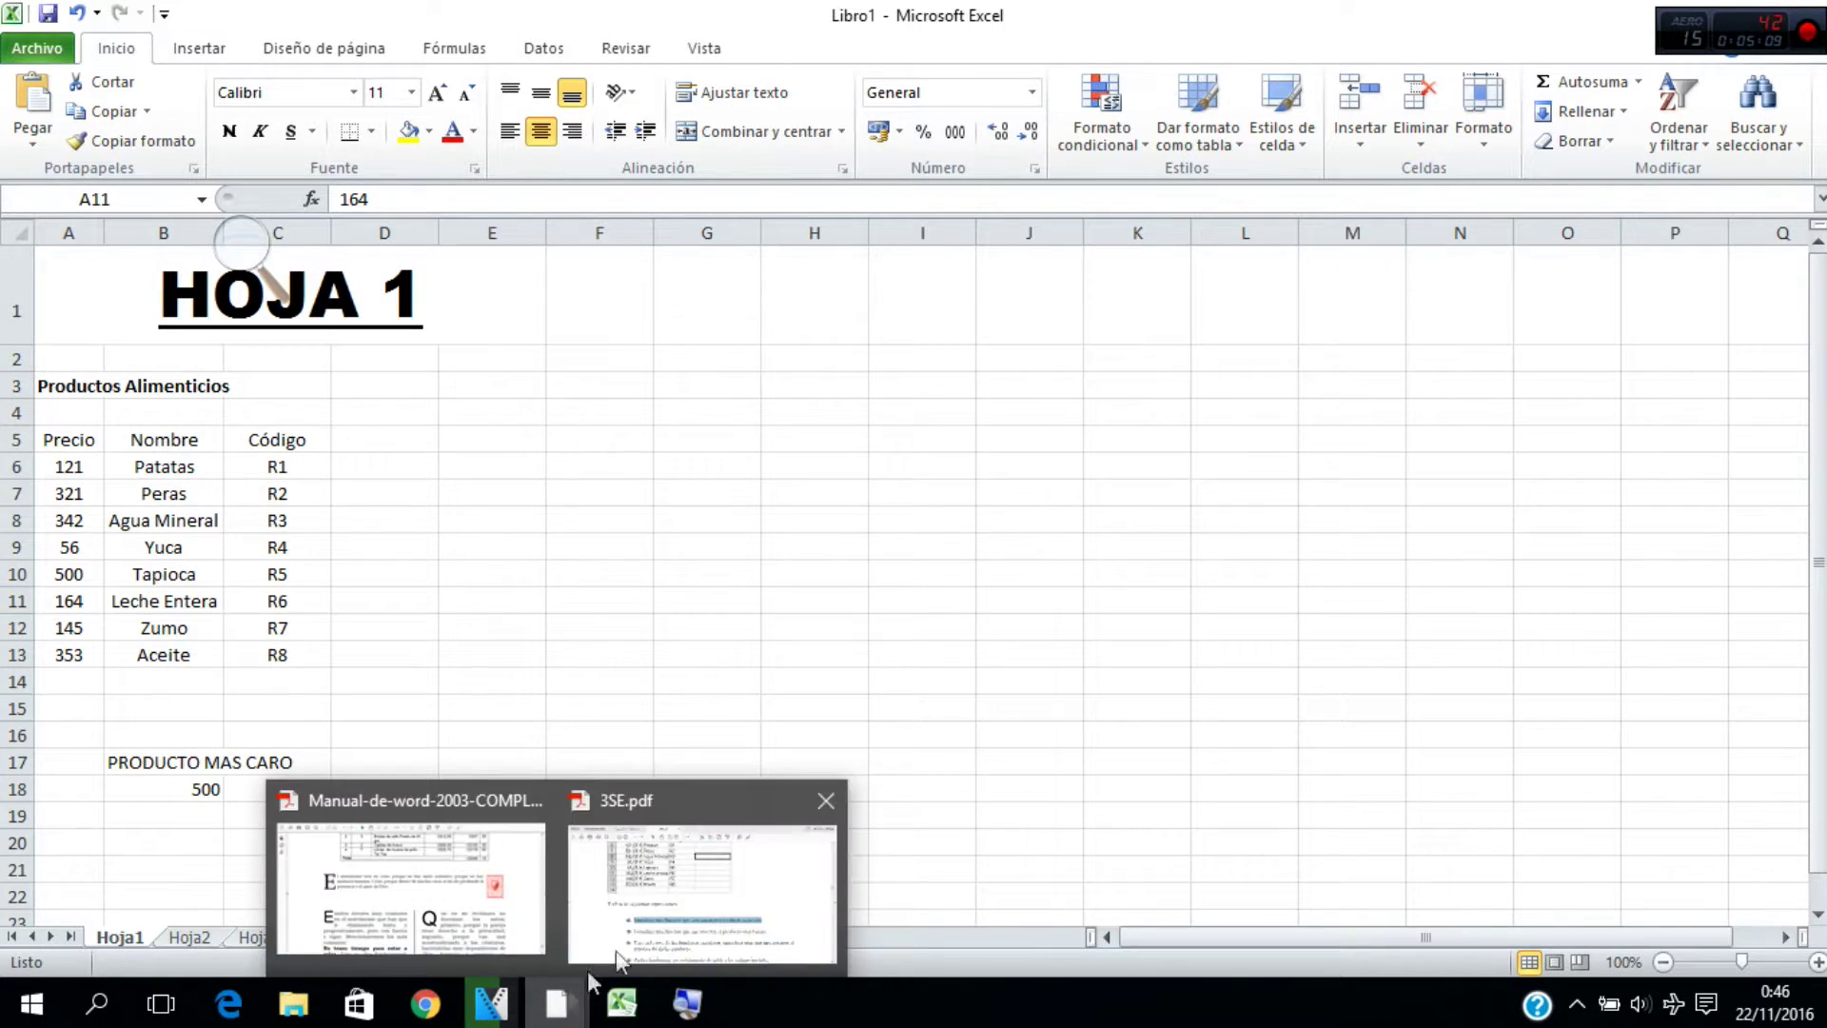
{"action": "left_click", "coordinate": [657, 928]}
{"action": "mouse_move", "coordinate": [452, 759]}
{"action": "left_mouse_down"}
{"action": "mouse_move", "coordinate": [800, 776]}
{"action": "mouse_move", "coordinate": [1366, 754]}
{"action": "left_mouse_up"}
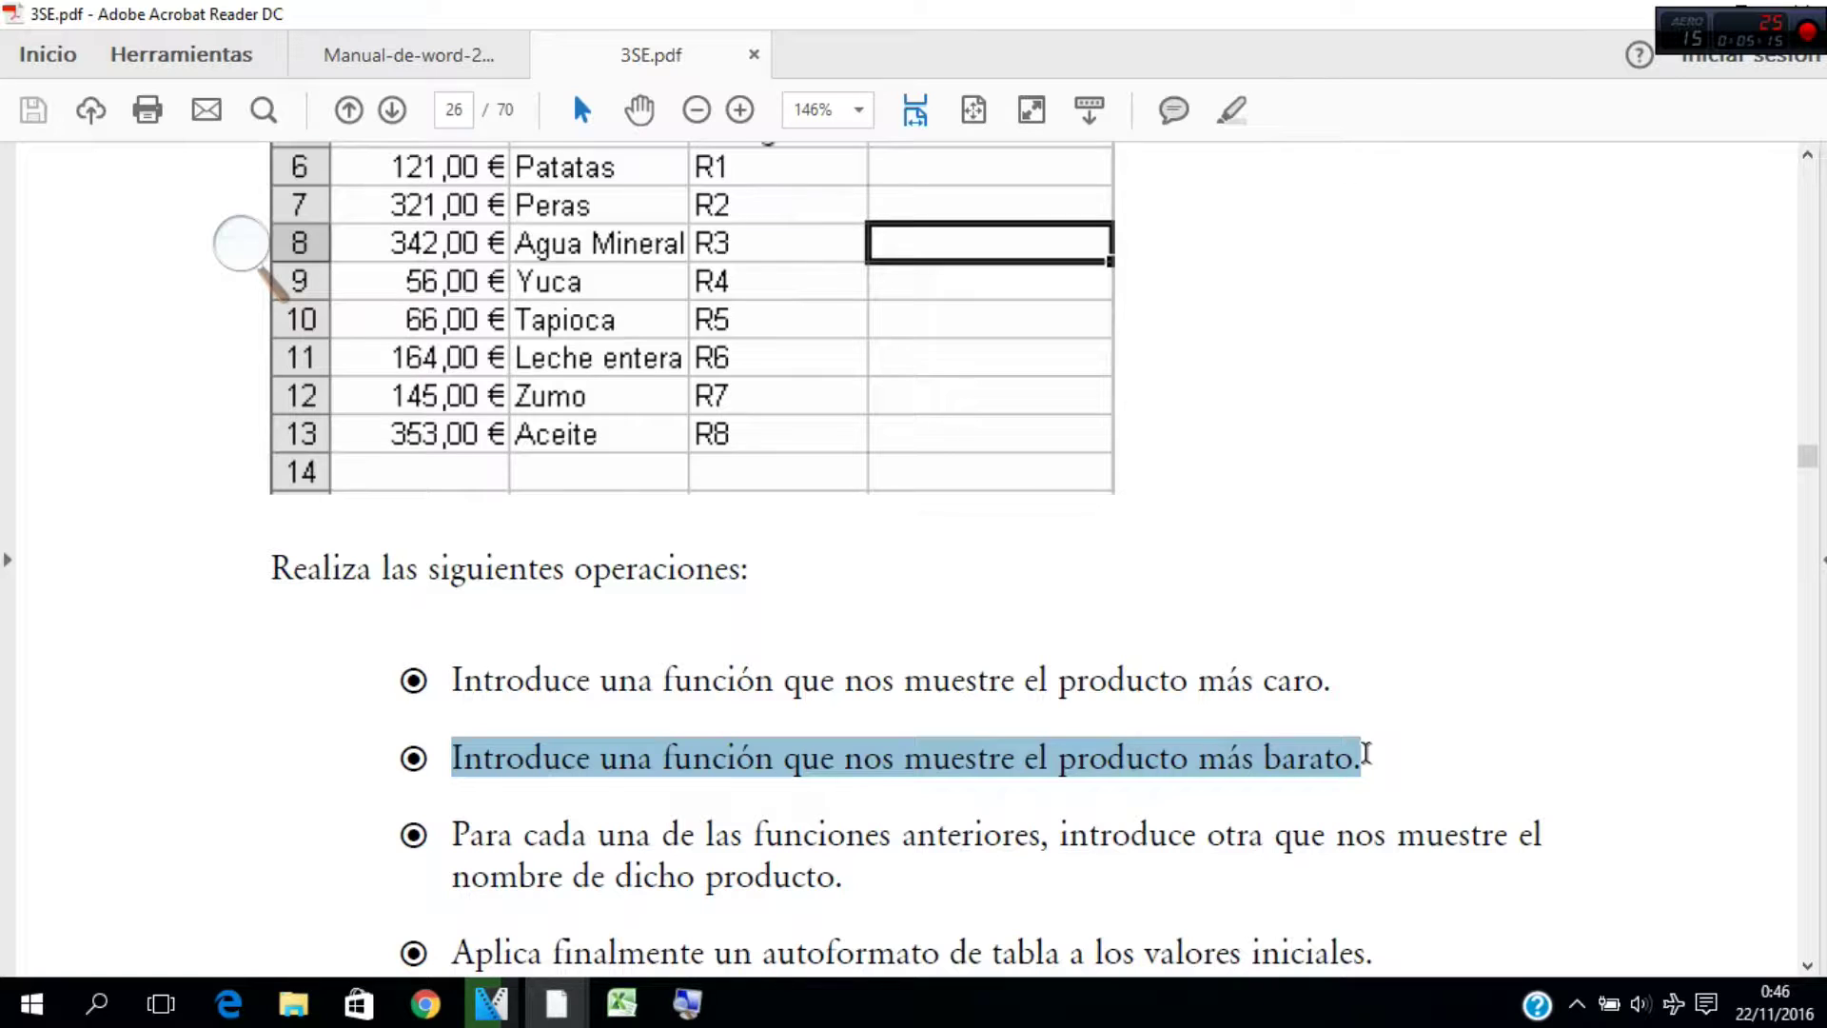
{"action": "left_click_drag", "start_coordinate": [1357, 763], "coordinate": [1028, 769]}
{"action": "left_click", "coordinate": [621, 1003]}
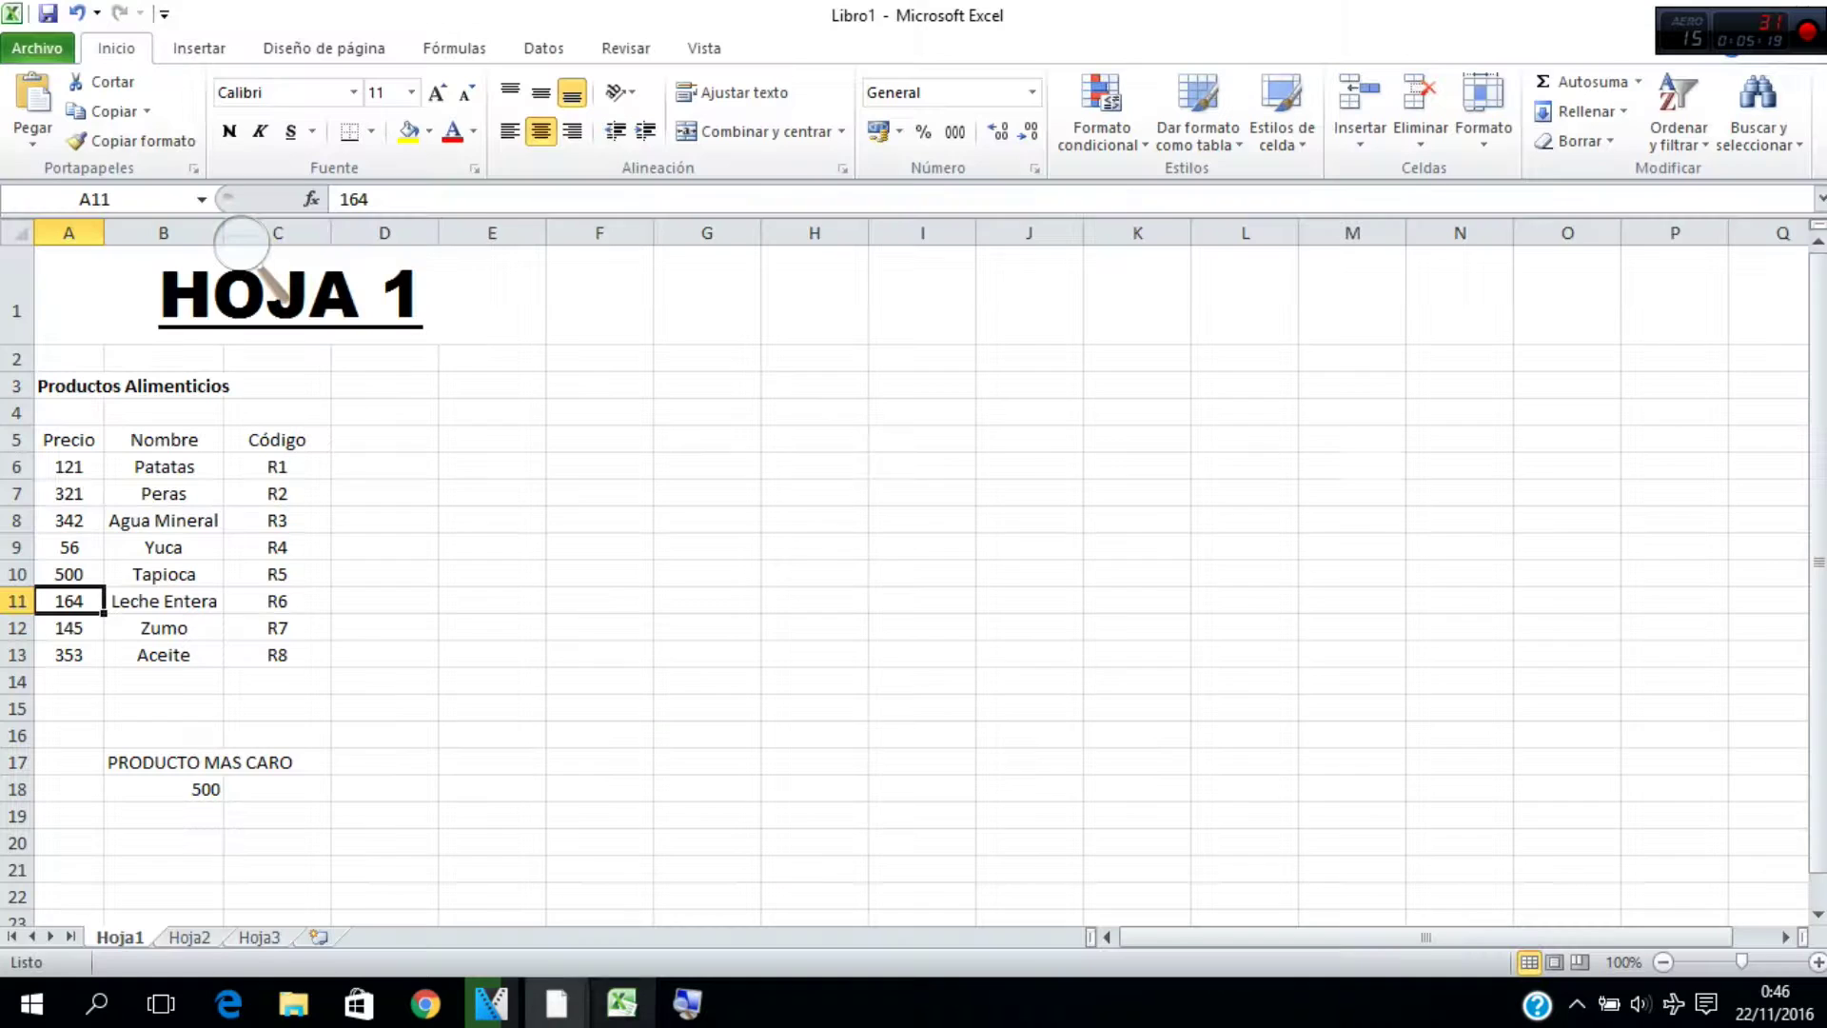
Enter the label PRODUCTO MAS BARATO in cell B21
{"action": "left_click", "coordinate": [116, 866]}
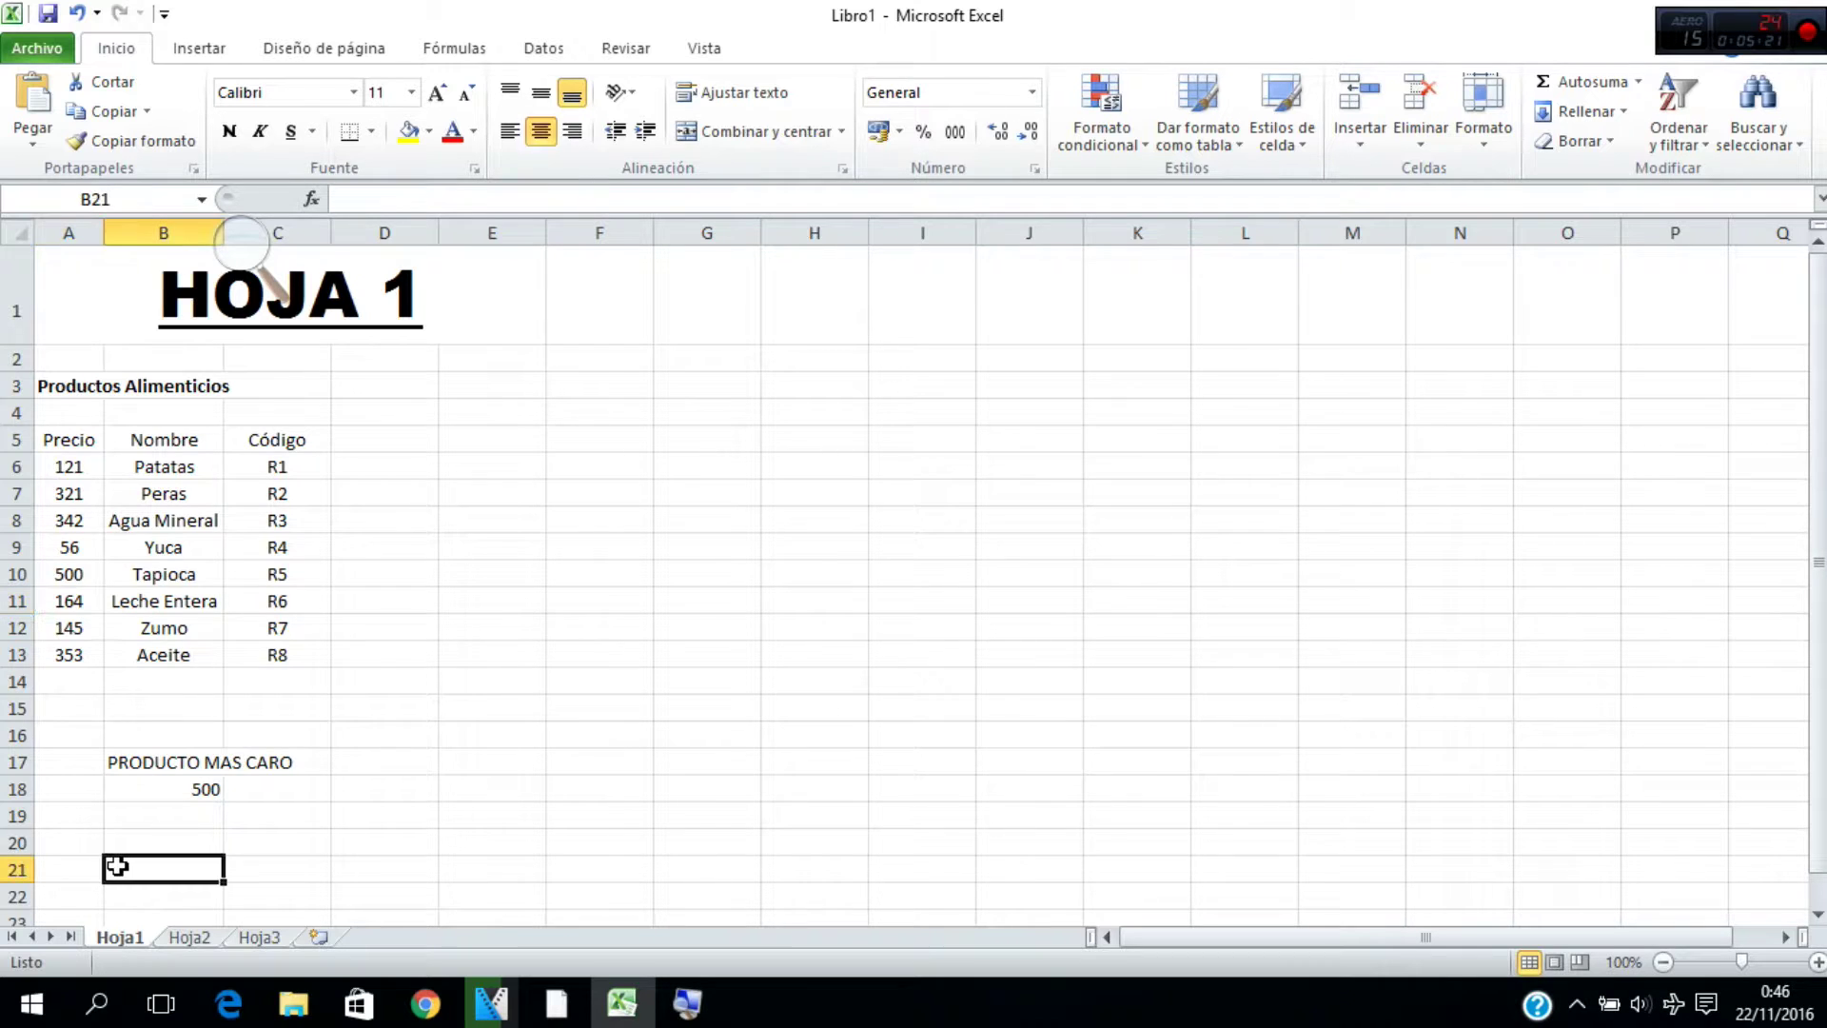
{"action": "type", "text": "PRODUCTO B"}
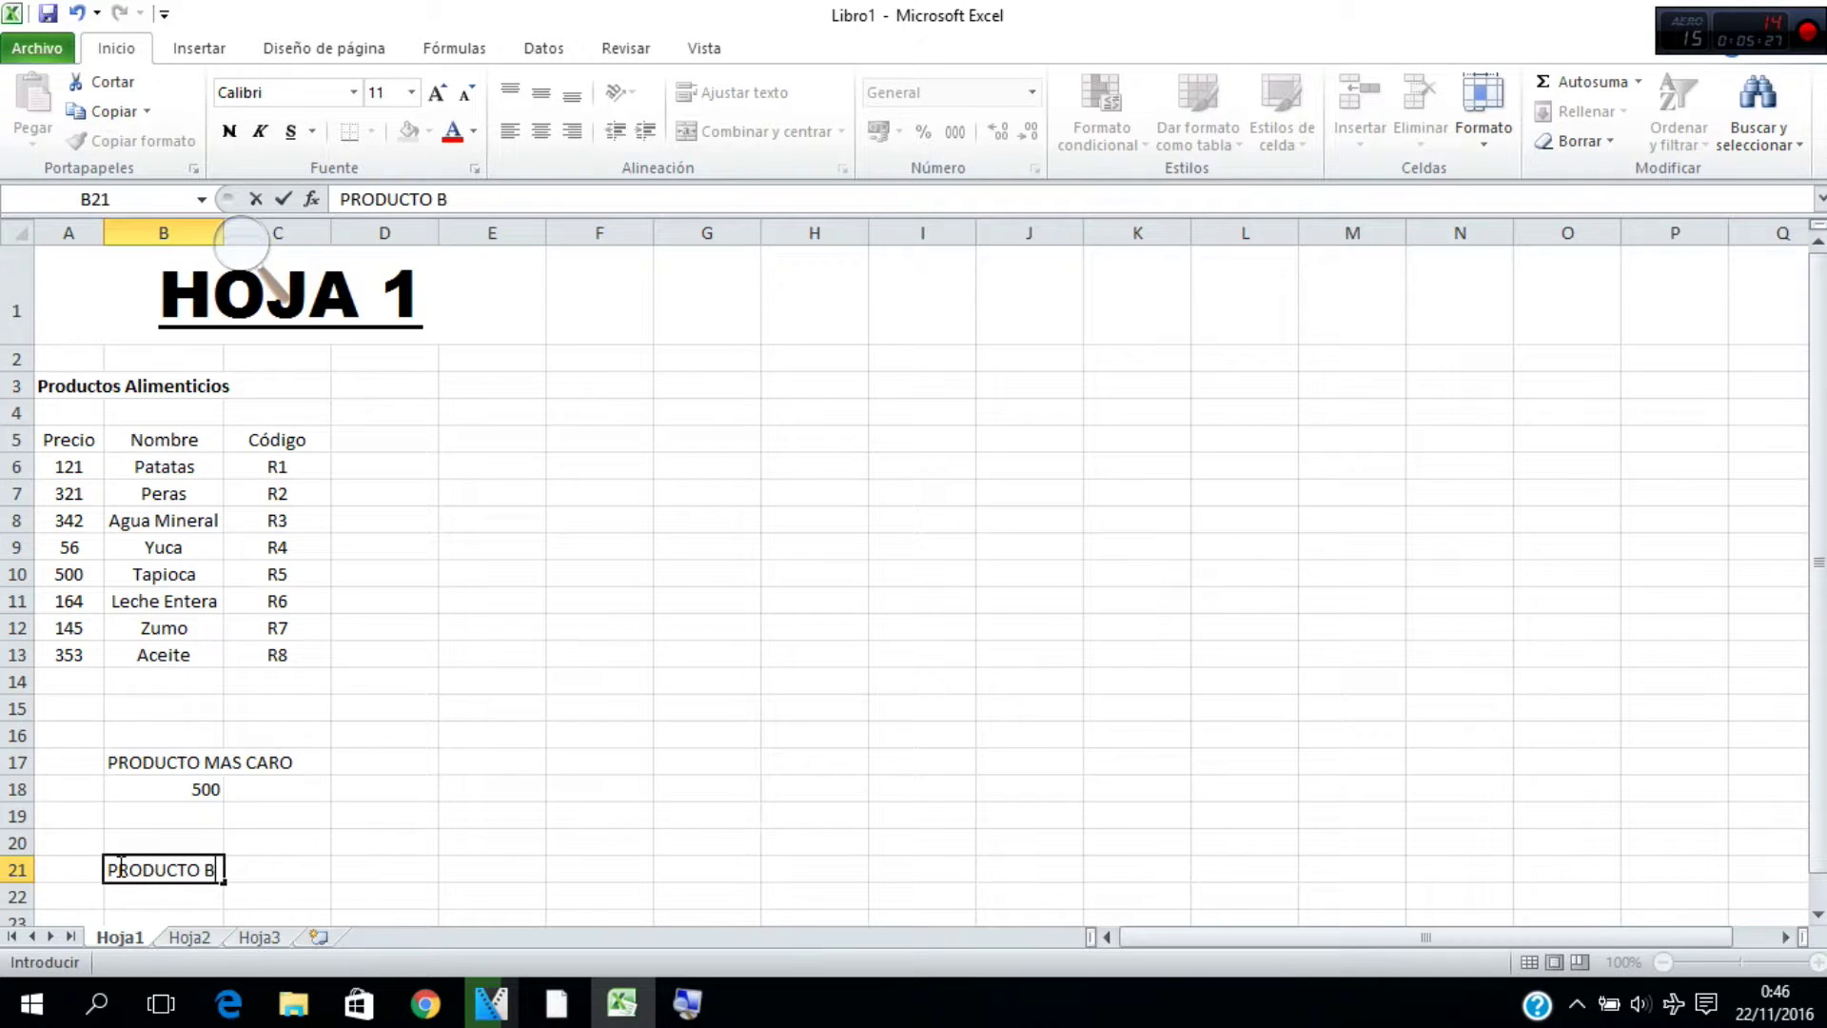
{"action": "key", "text": "BackSpace"}
{"action": "type", "text": "MAS B"}
{"action": "type", "text": "ARATO"}
{"action": "key", "text": "Return"}
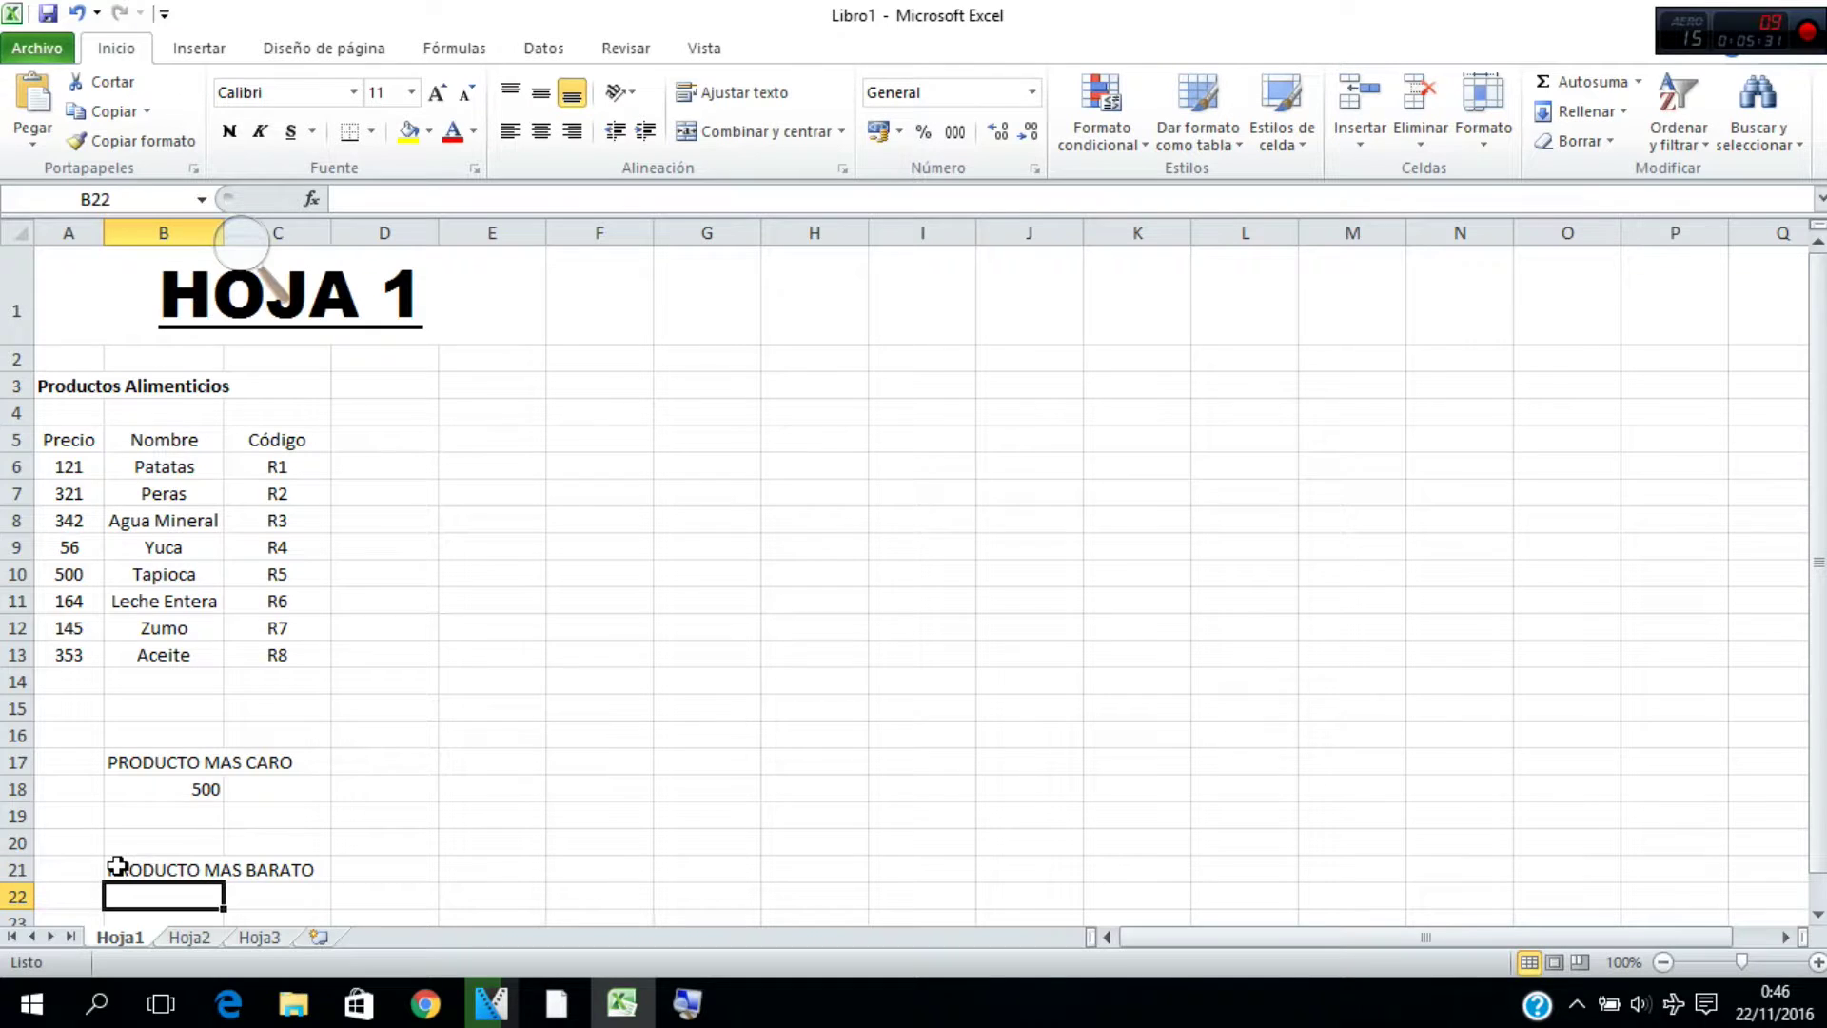
Discard a stray entry and start a function in cell B22
{"action": "scroll", "coordinate": [116, 866], "scroll_direction": "down", "scroll_amount": 1}
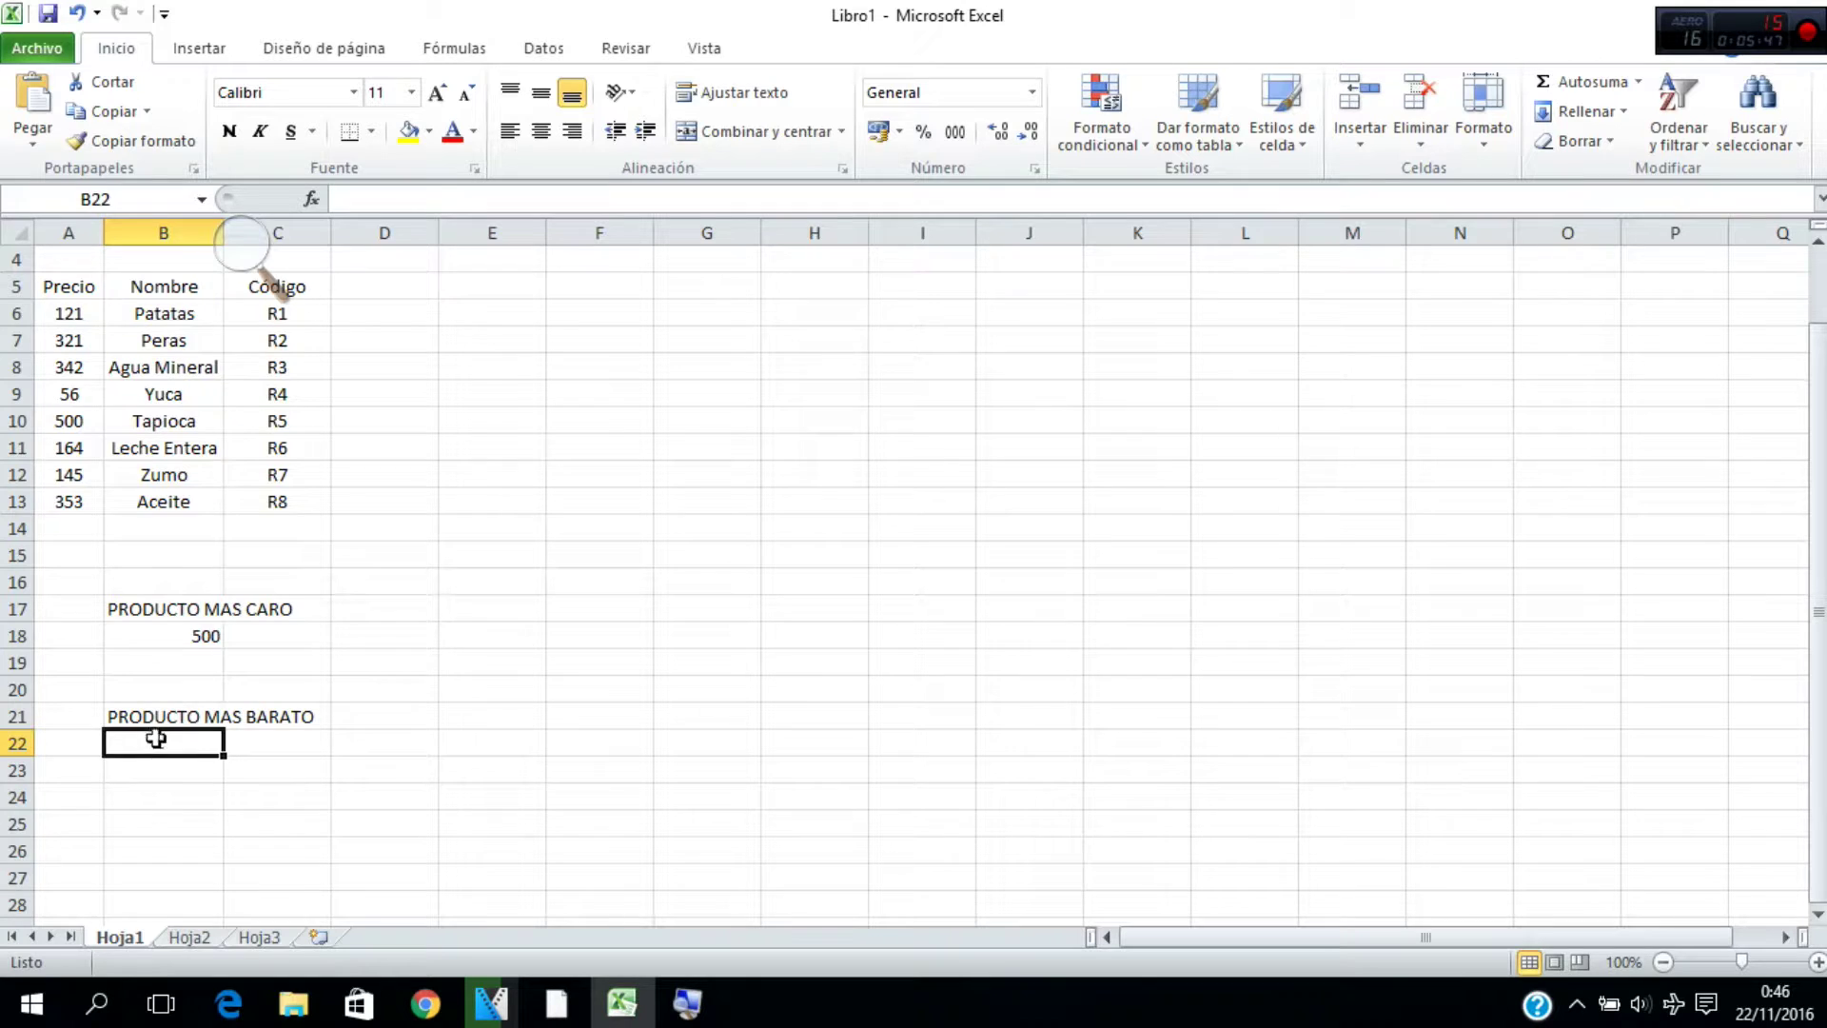
{"action": "type", "text": "="}
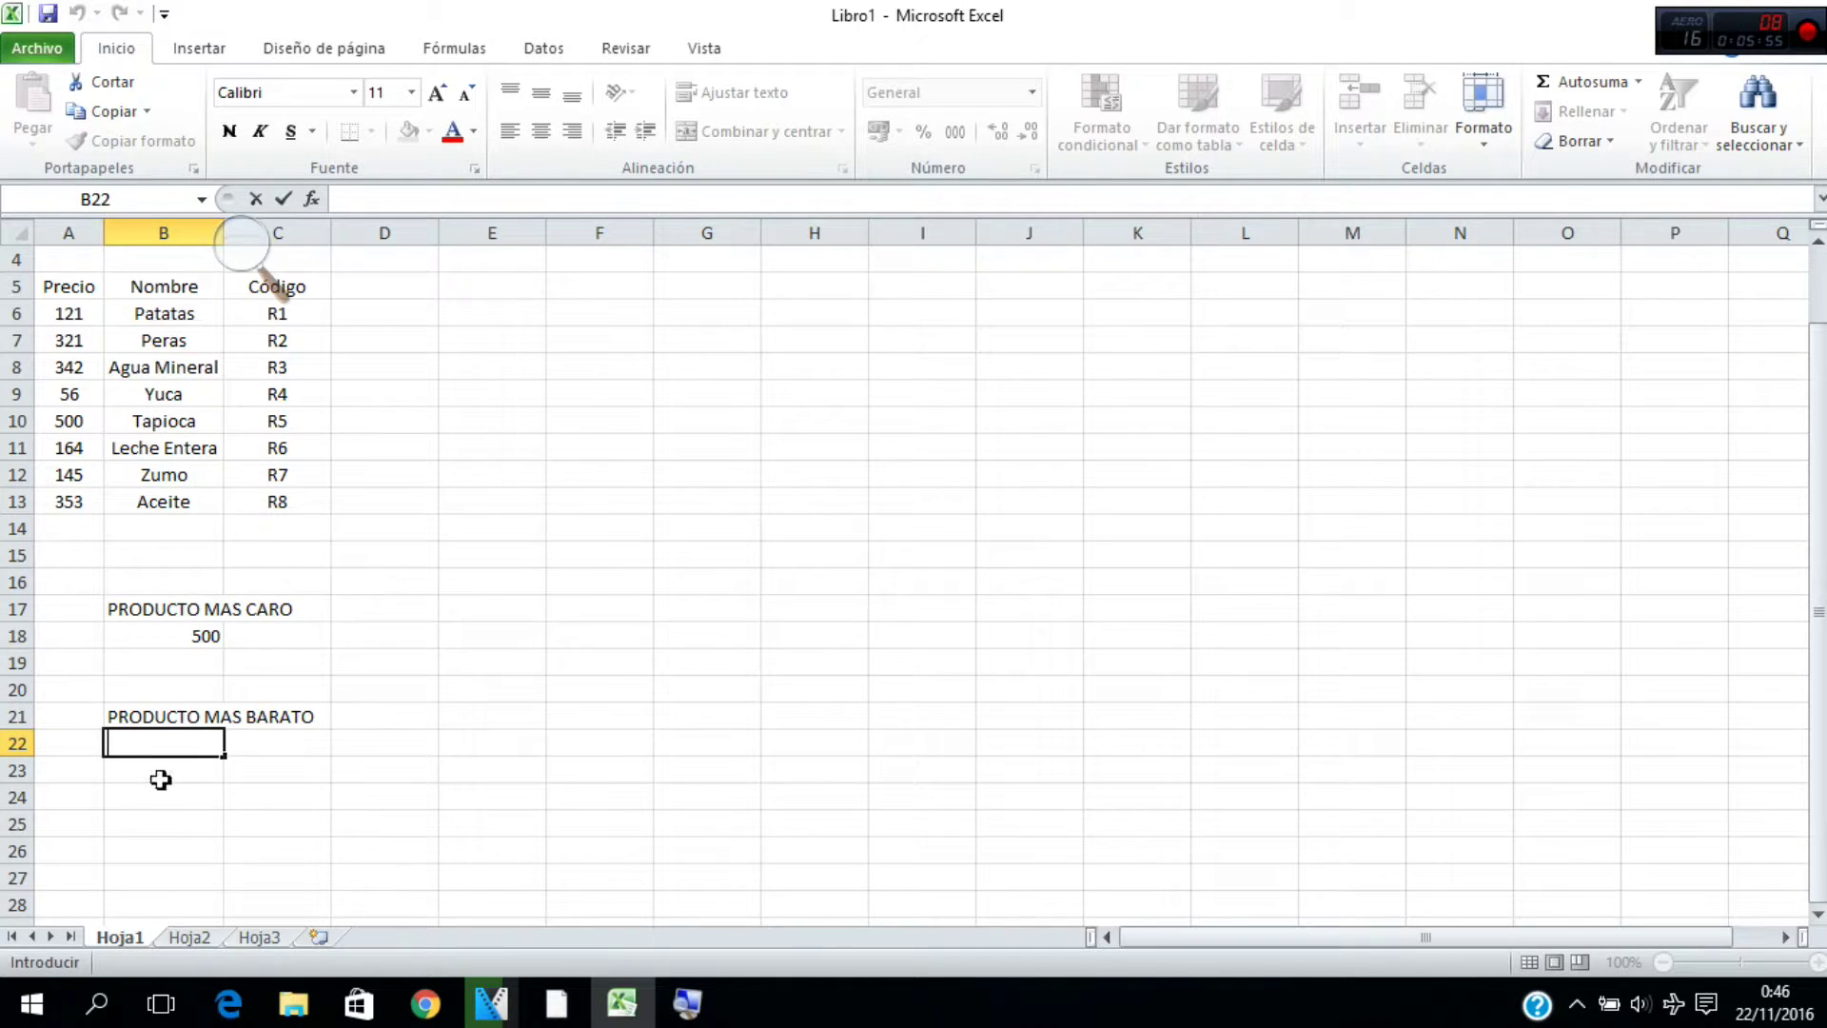
{"action": "left_click", "coordinate": [159, 766]}
{"action": "left_click", "coordinate": [156, 745]}
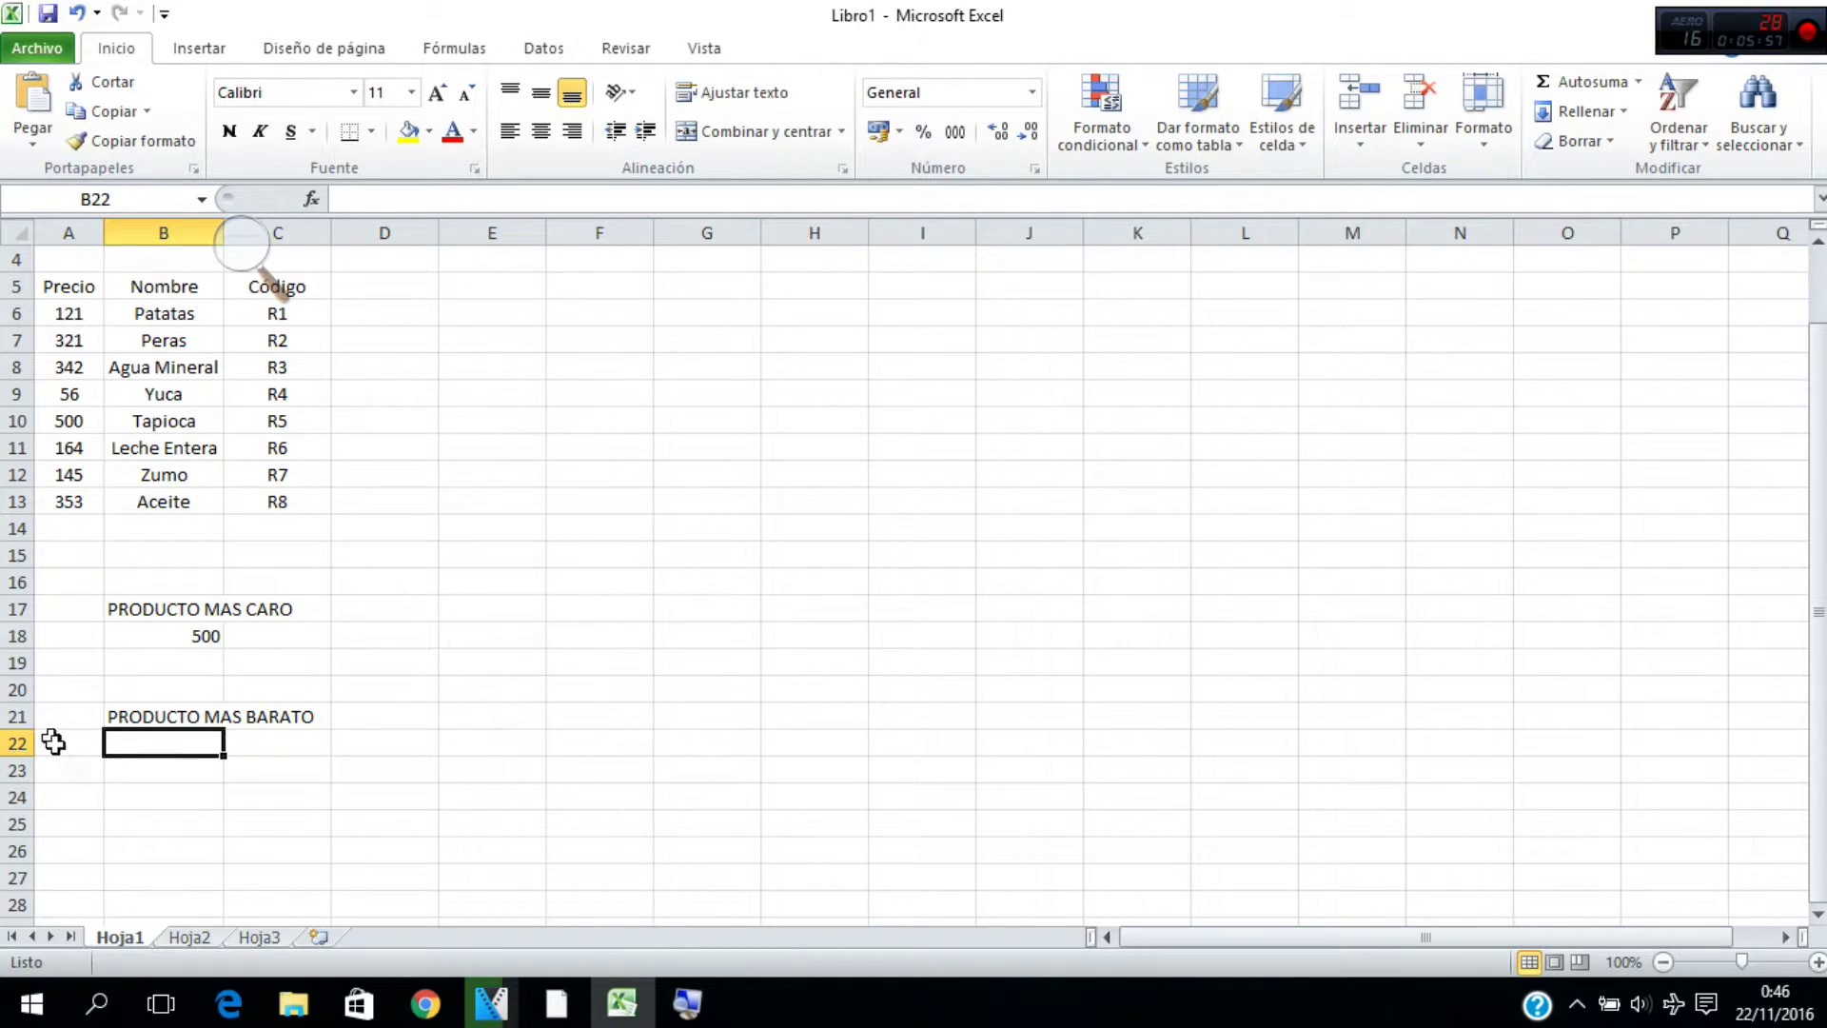
{"action": "left_click", "coordinate": [314, 199]}
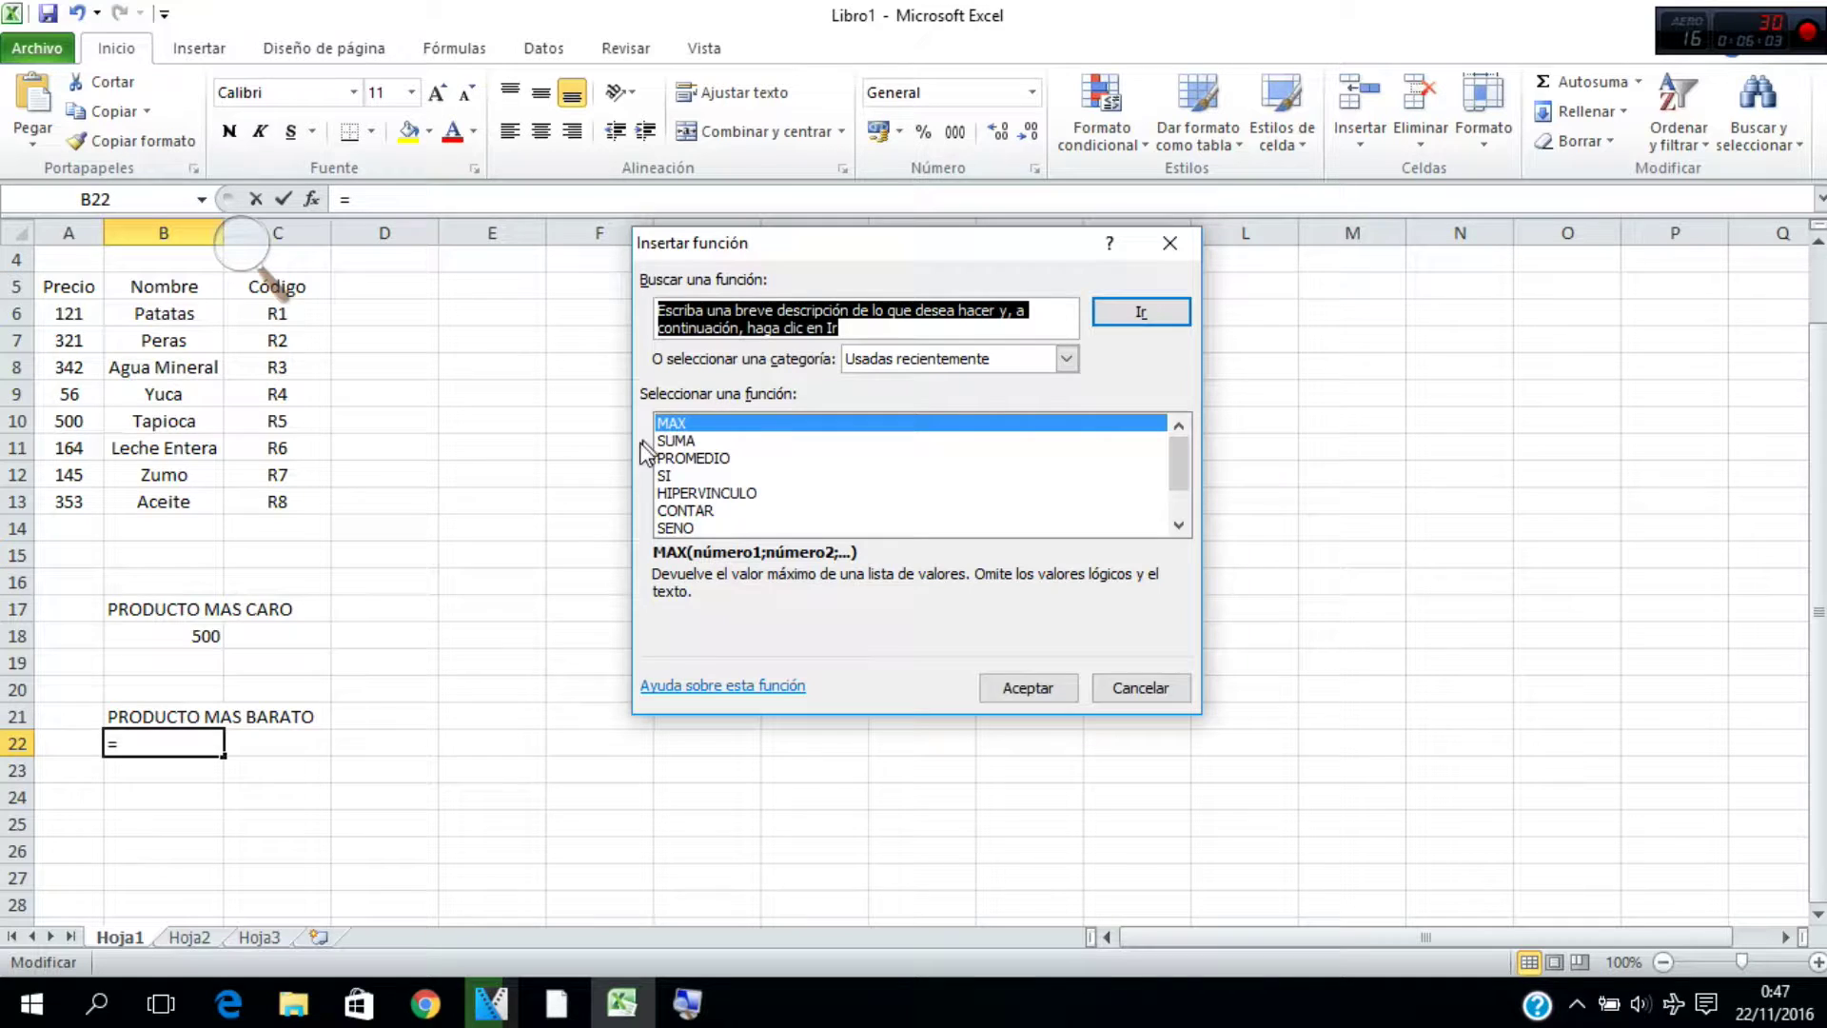
Insert =MIN(A6:A13) in B22, returning 56, then select Tapioca's price in A10
{"action": "type", "text": "MIN"}
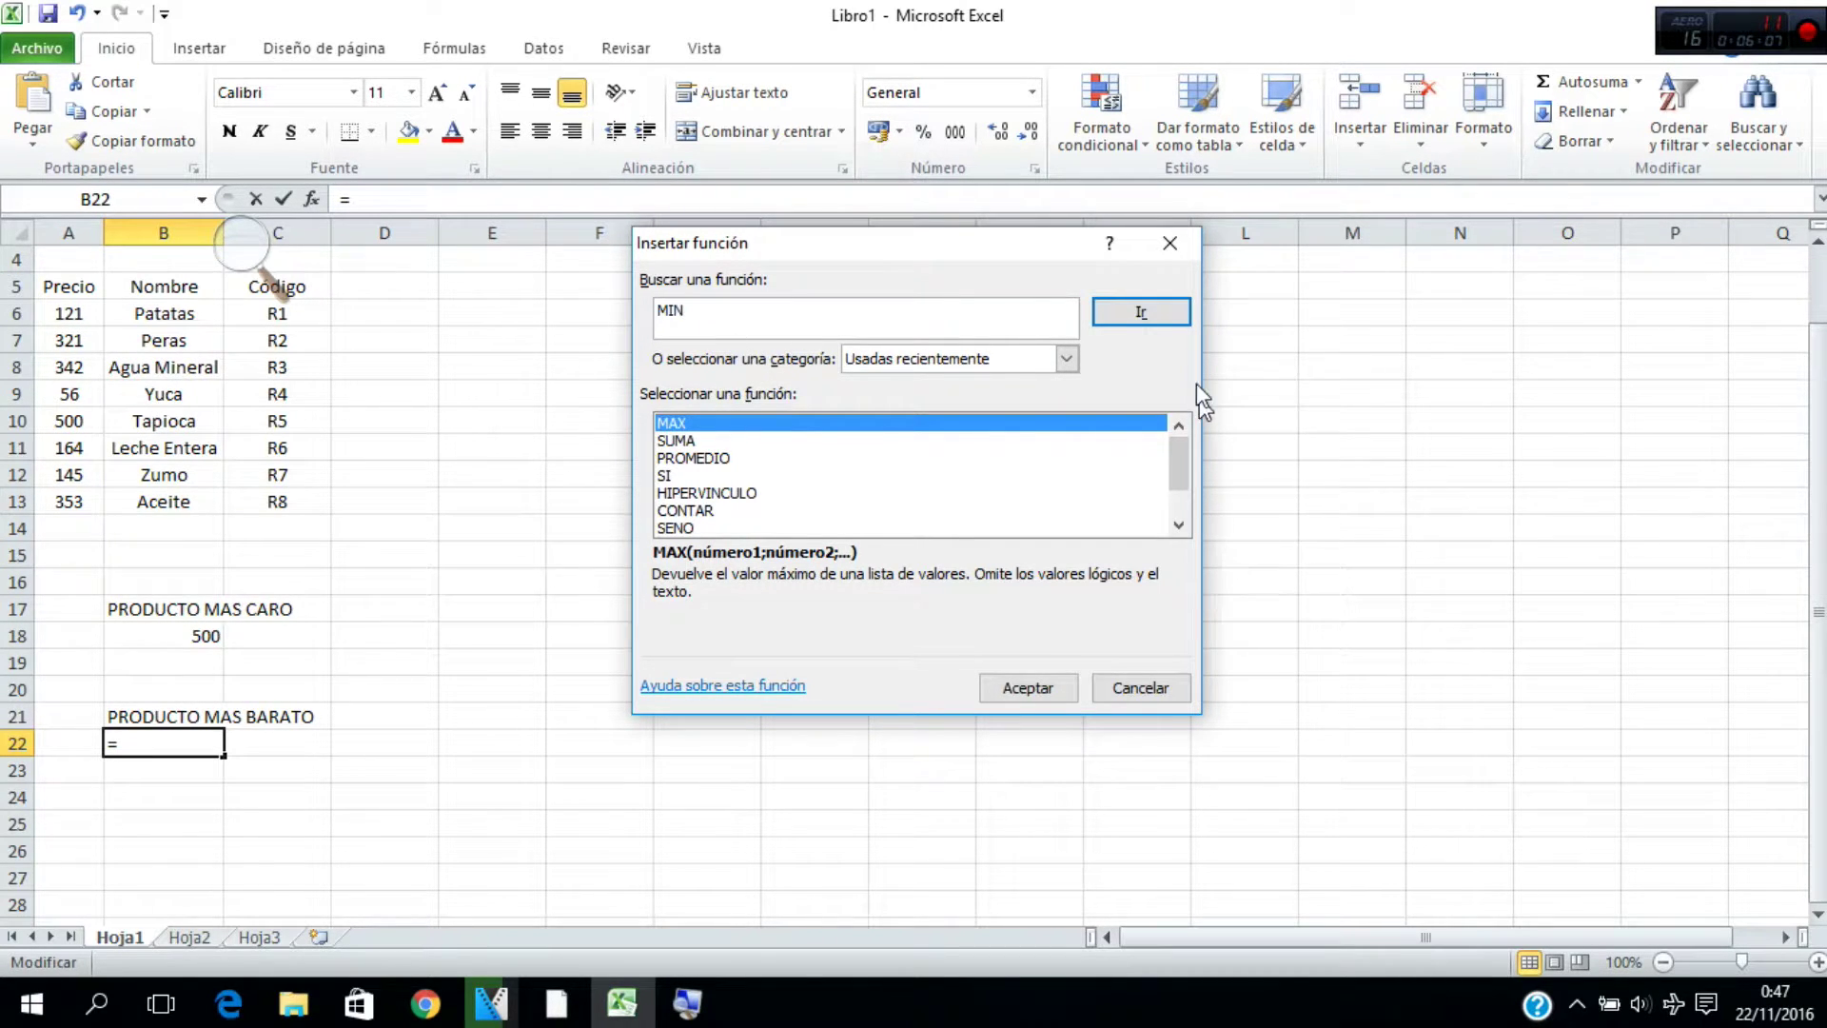
{"action": "left_click", "coordinate": [1142, 314]}
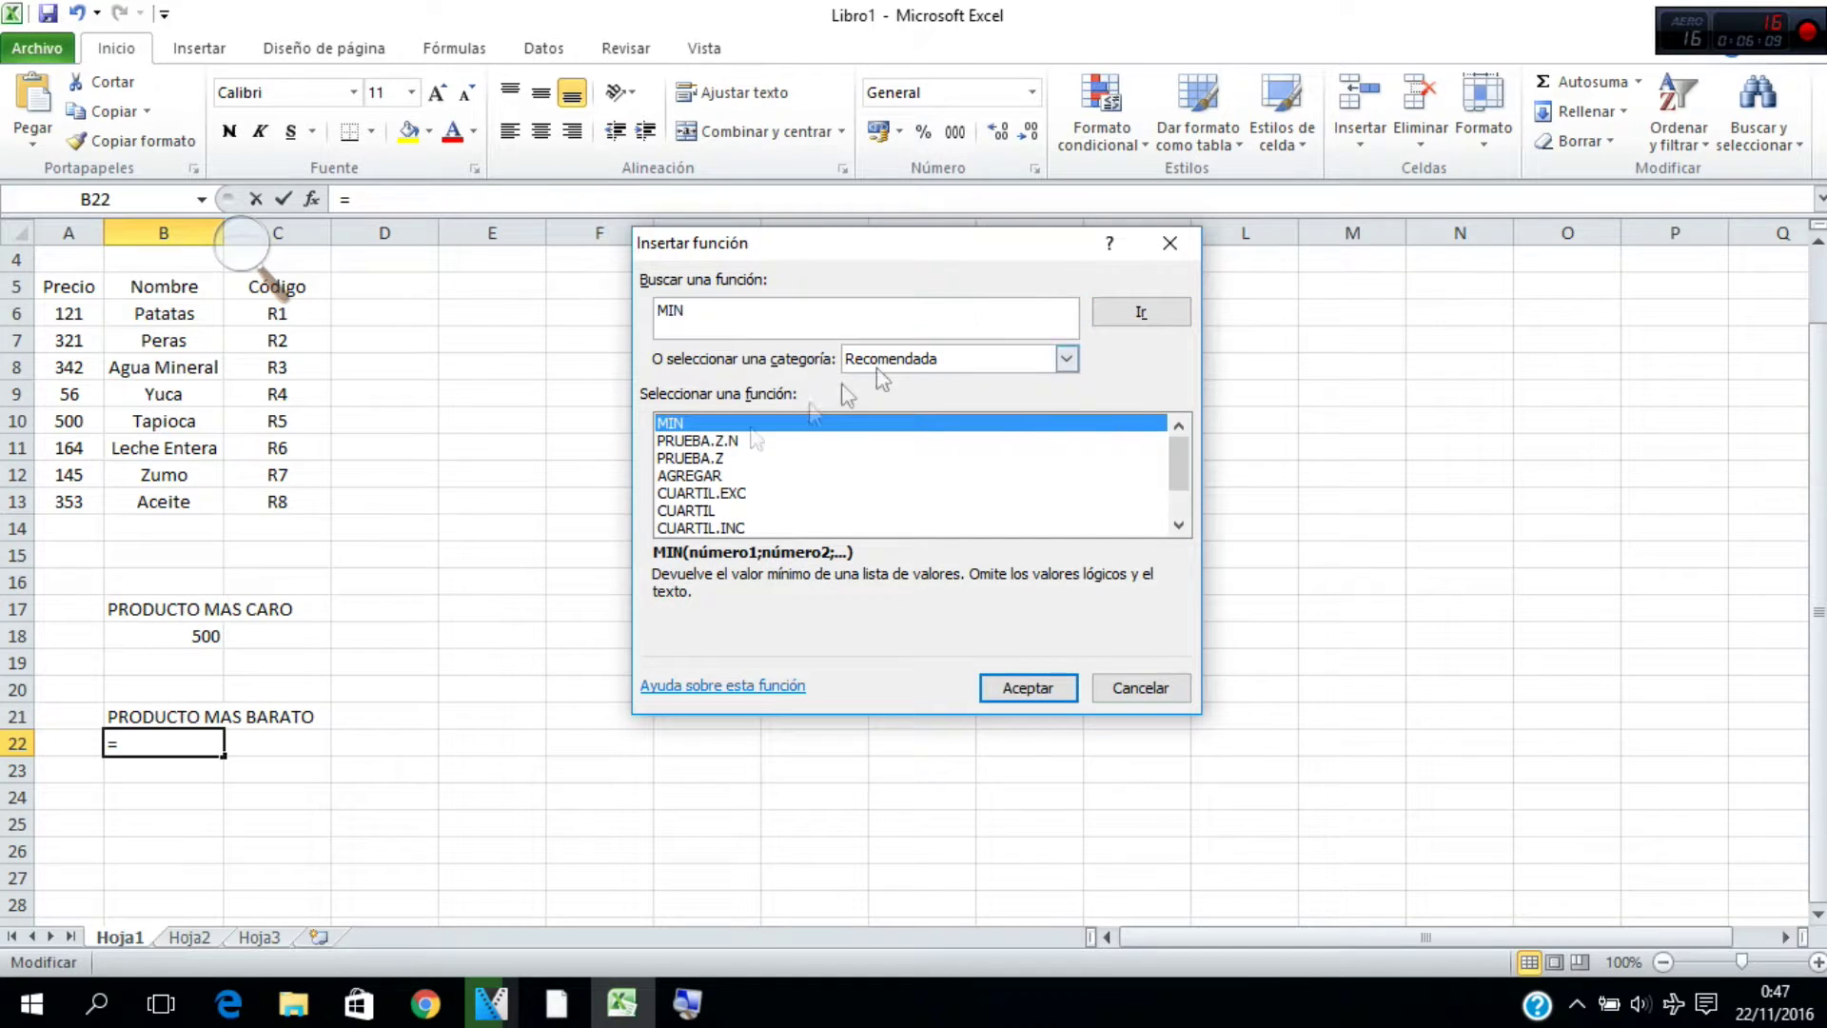
{"action": "left_click", "coordinate": [1026, 687]}
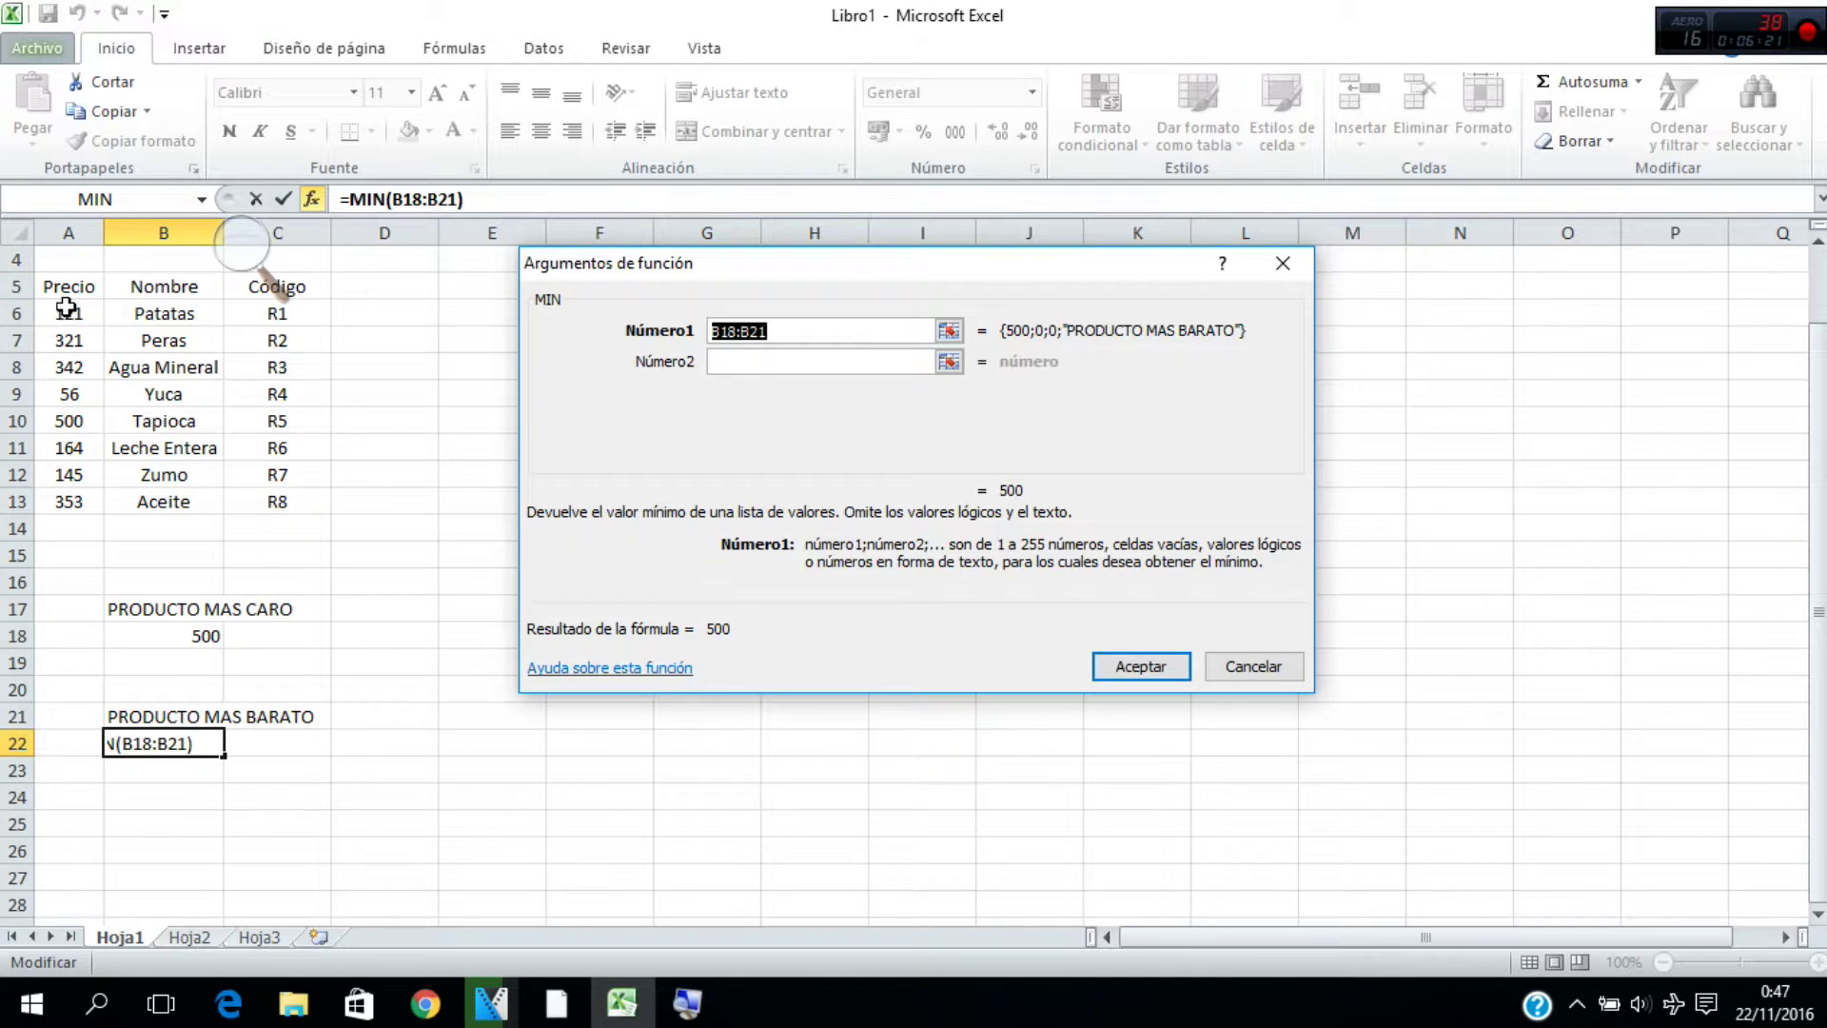
{"action": "left_click_drag", "start_coordinate": [66, 306], "coordinate": [84, 508]}
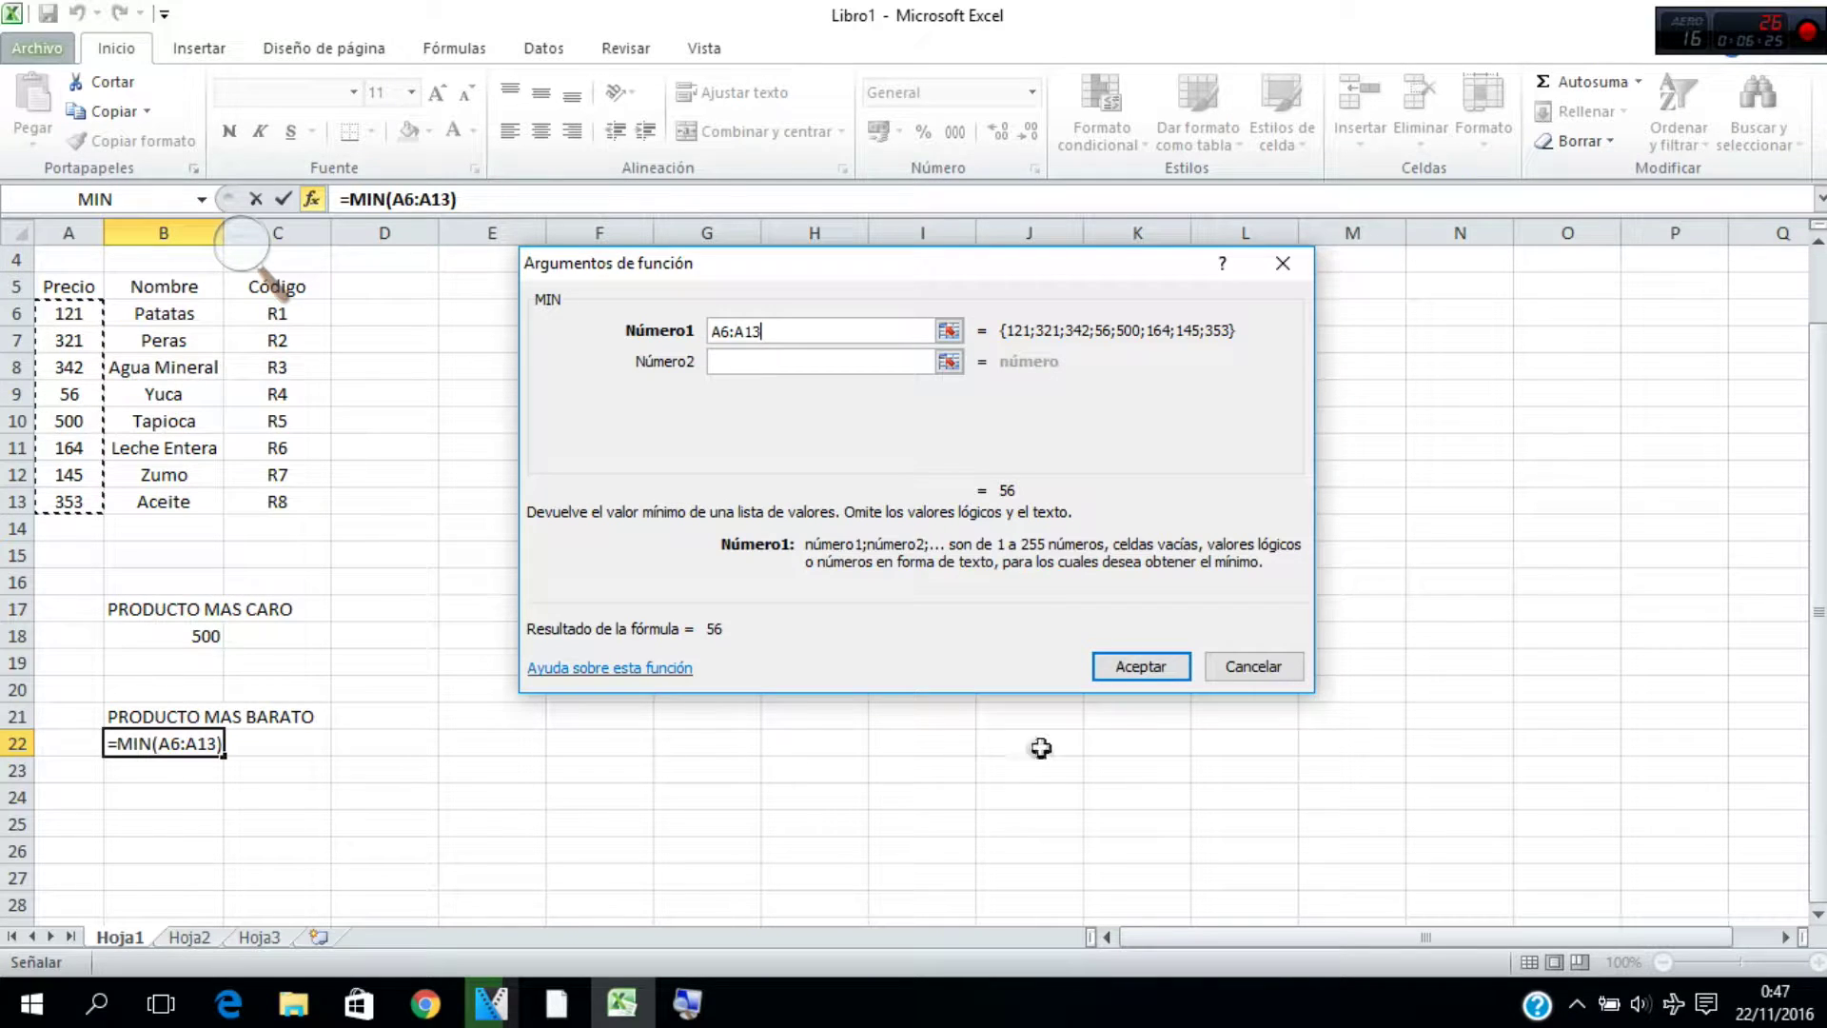
{"action": "left_click", "coordinate": [1118, 668]}
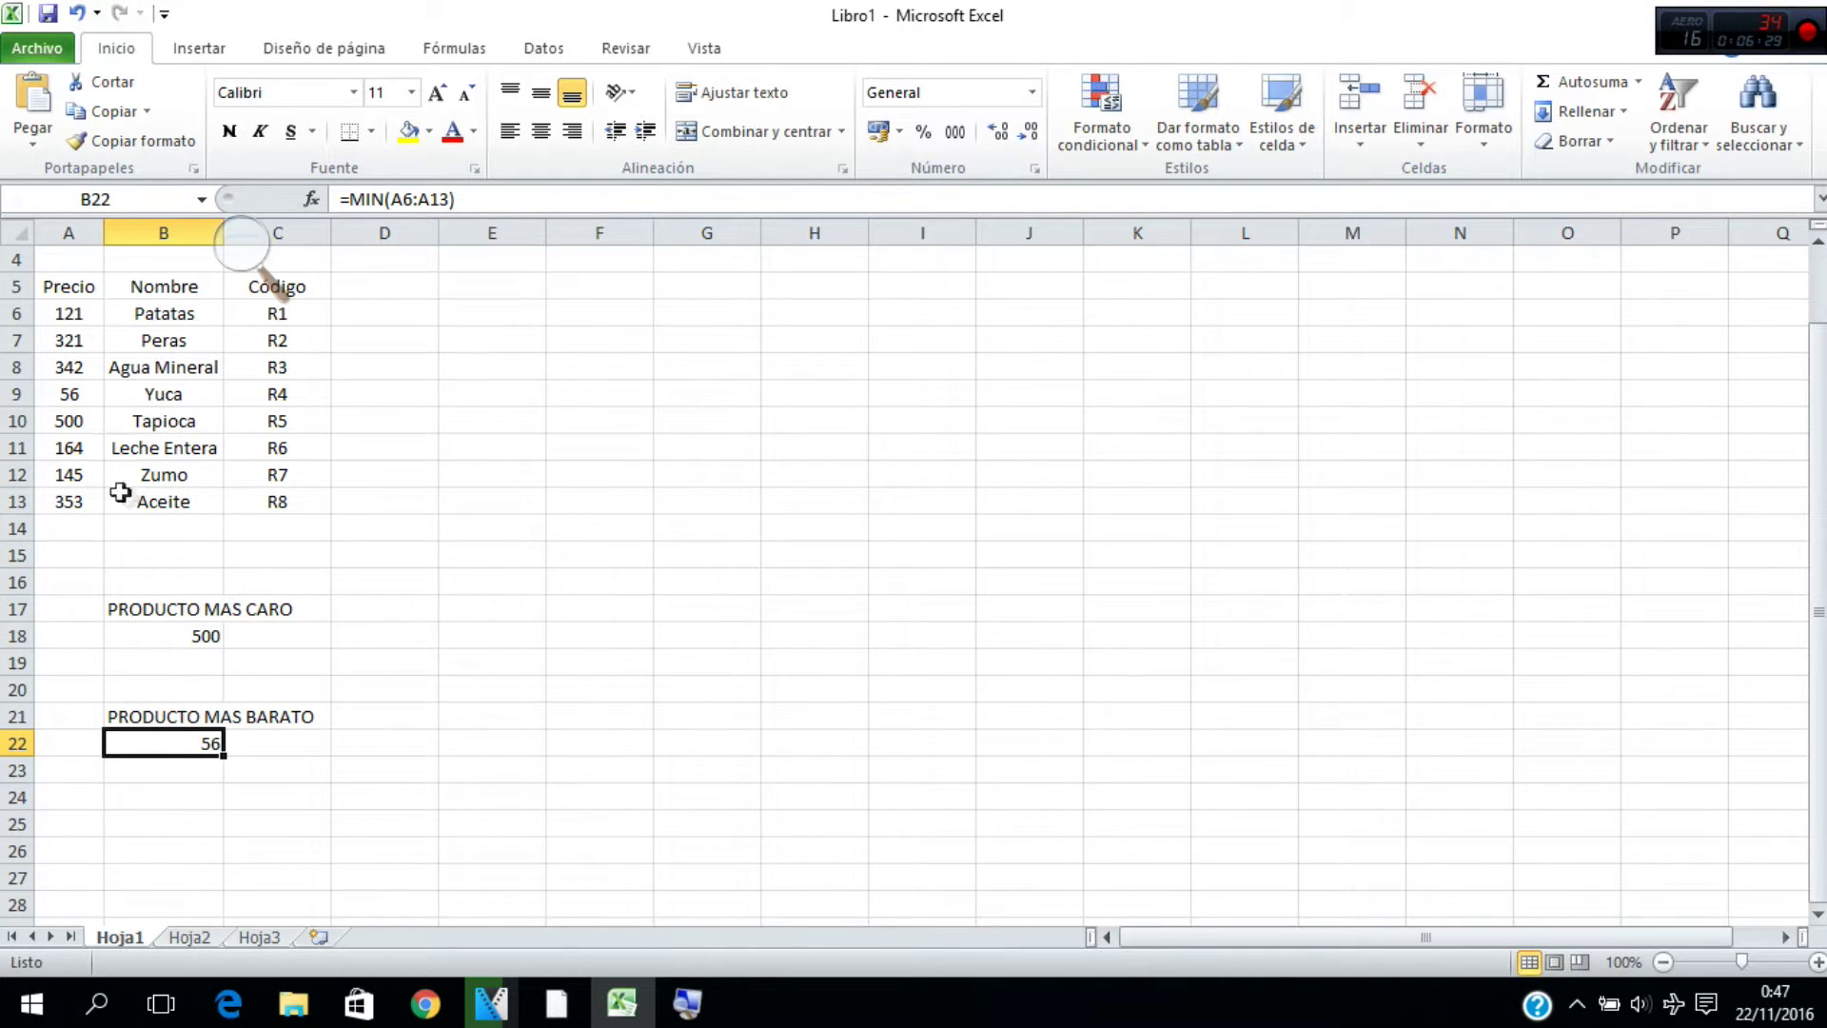
{"action": "left_click", "coordinate": [67, 418]}
{"action": "type", "text": "10"}
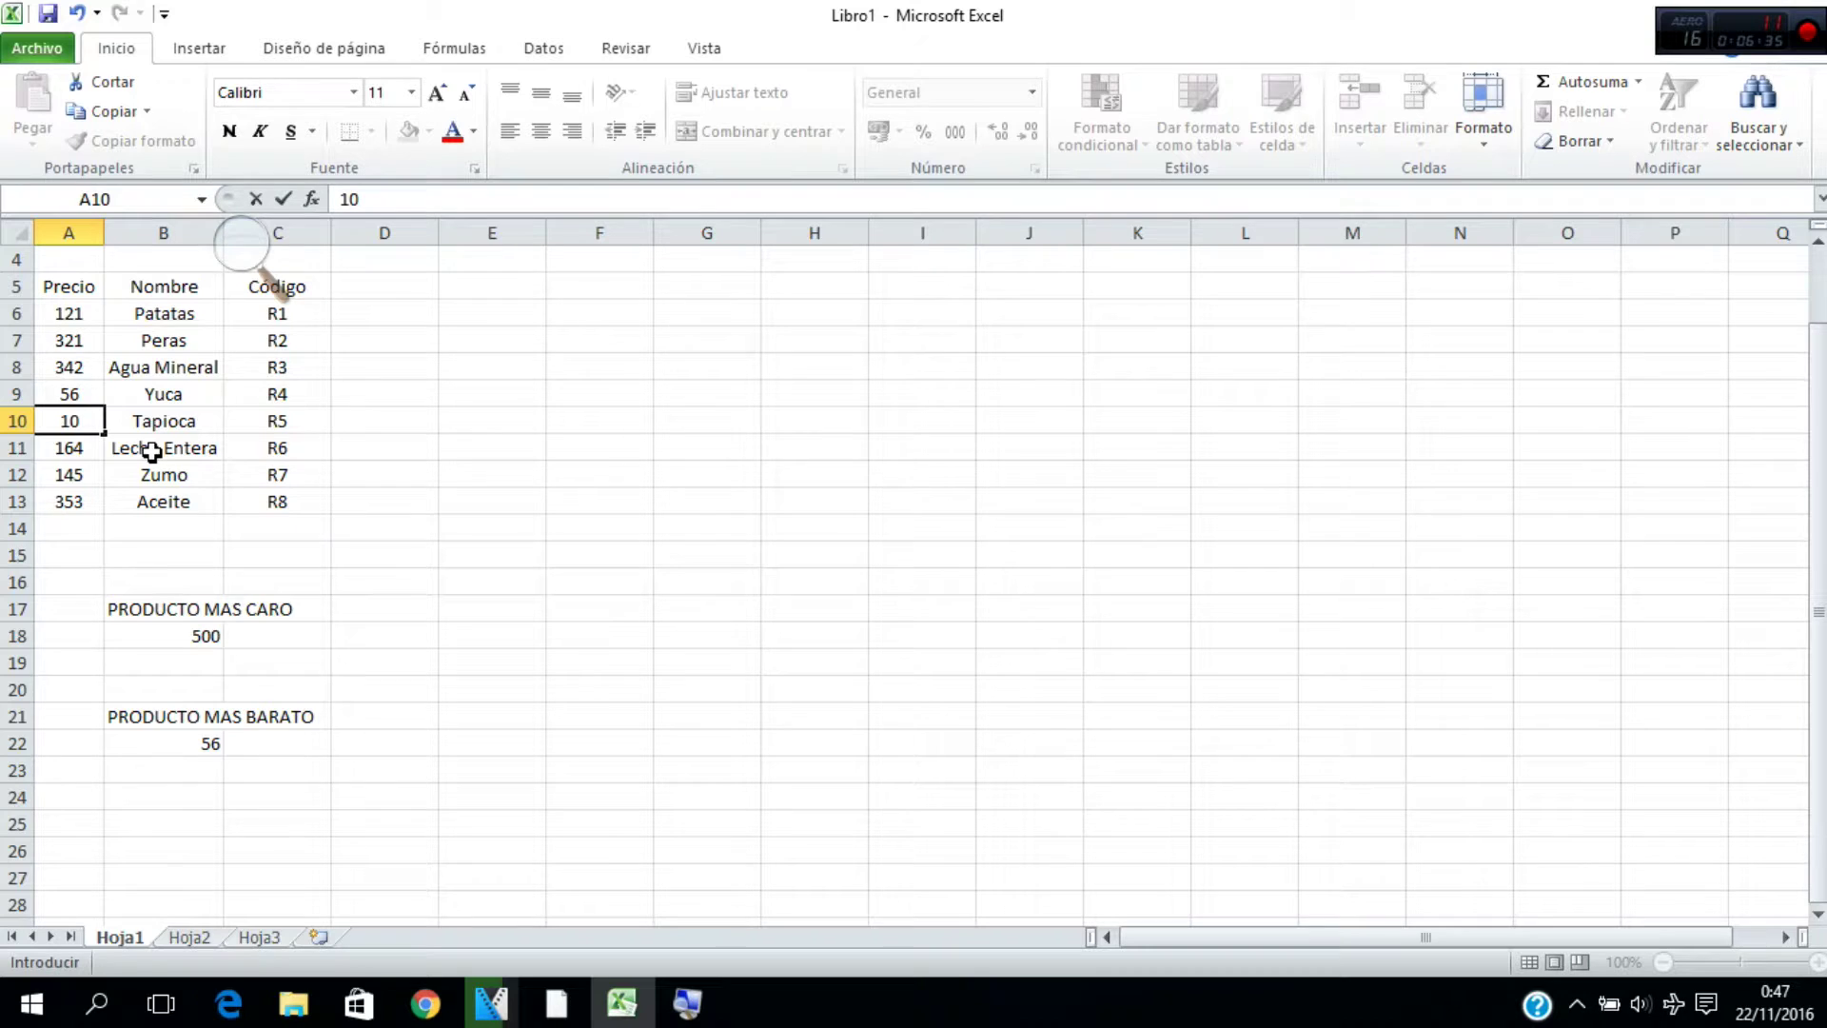
Set Tapioca's price to 10, then bring up the exercise PDF 3SE.pdf
{"action": "key", "text": "Return"}
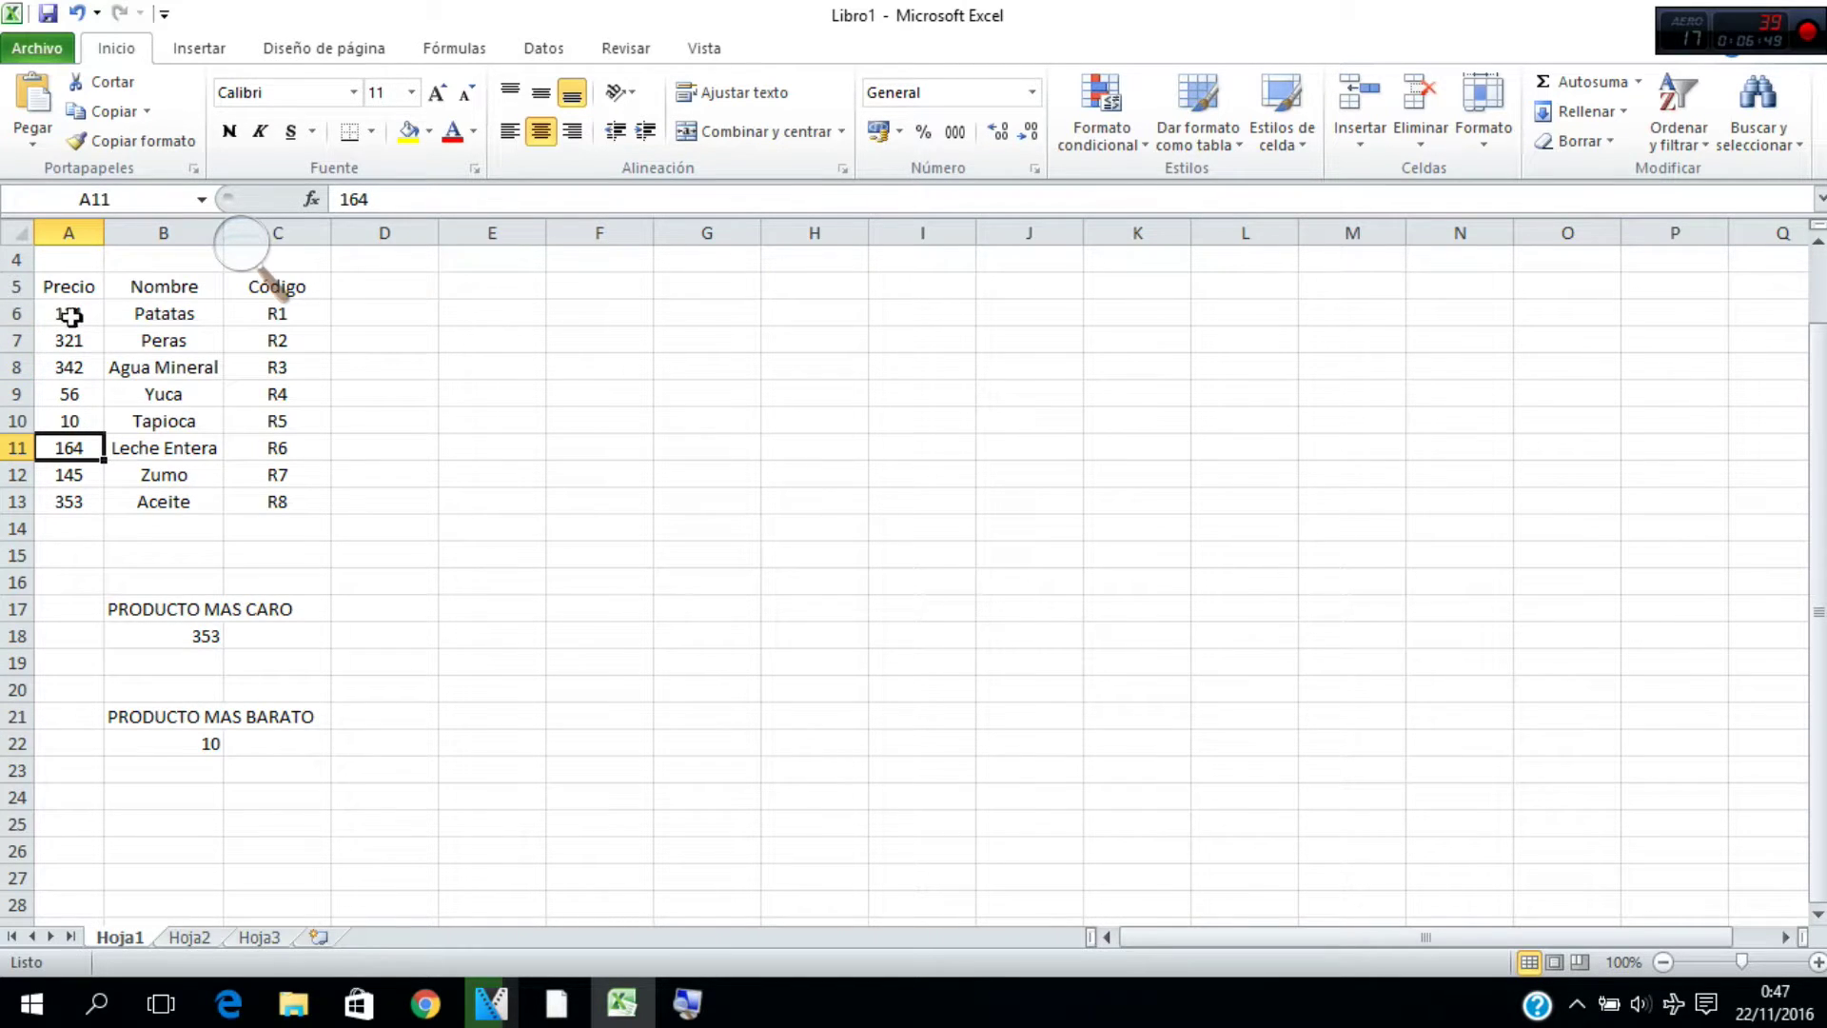
{"action": "scroll", "coordinate": [77, 409], "scroll_direction": "up", "scroll_amount": 1}
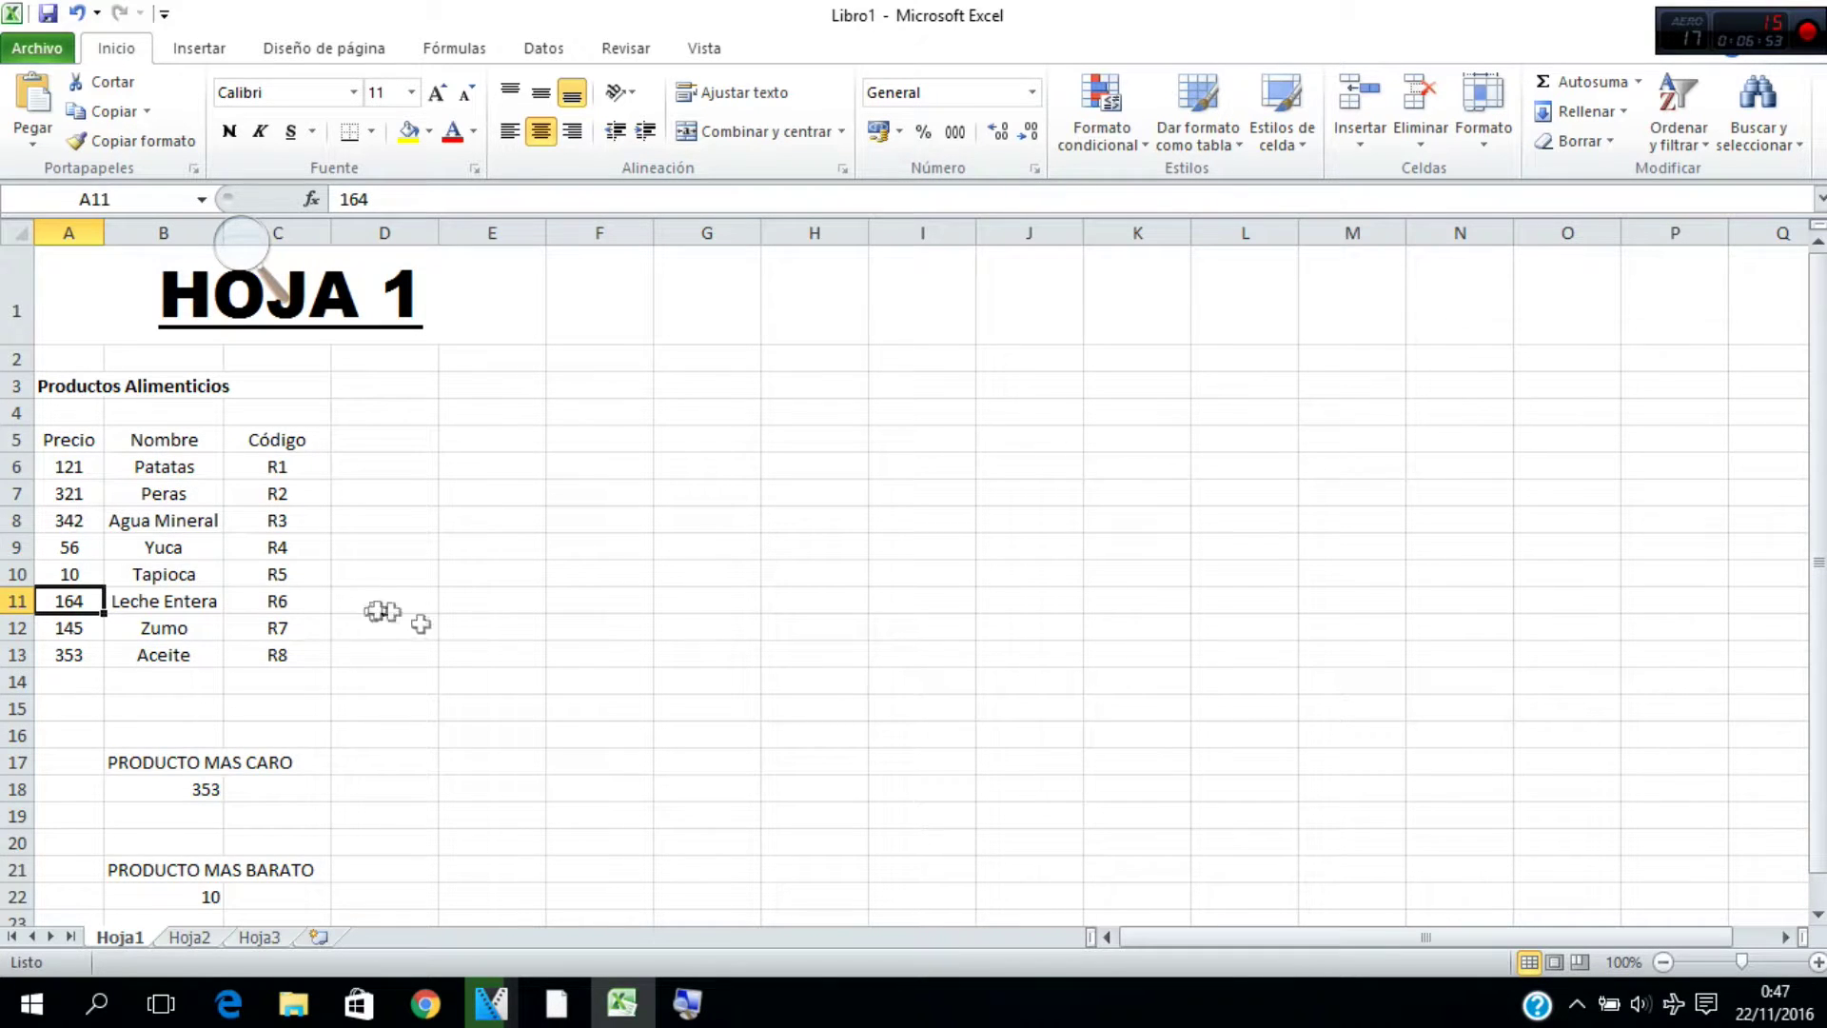
{"action": "left_click", "coordinate": [569, 1001]}
{"action": "left_click", "coordinate": [666, 899]}
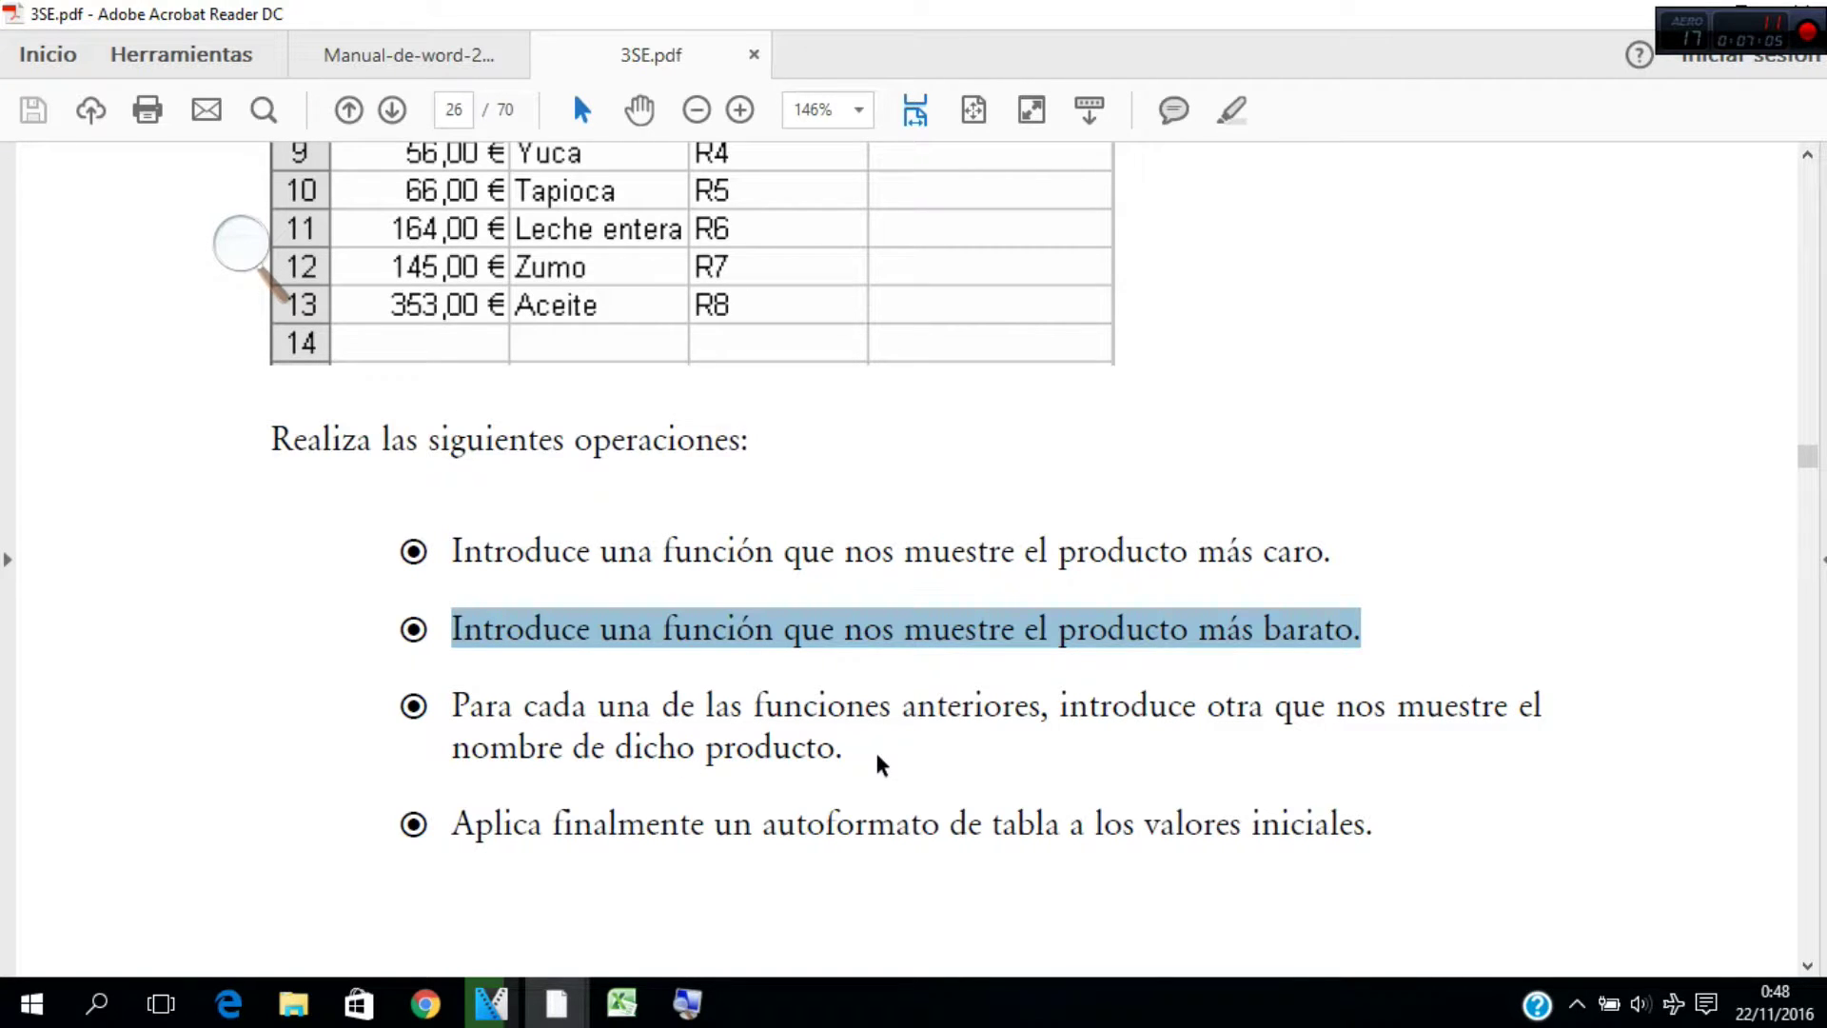
{"action": "left_click", "coordinate": [622, 1002]}
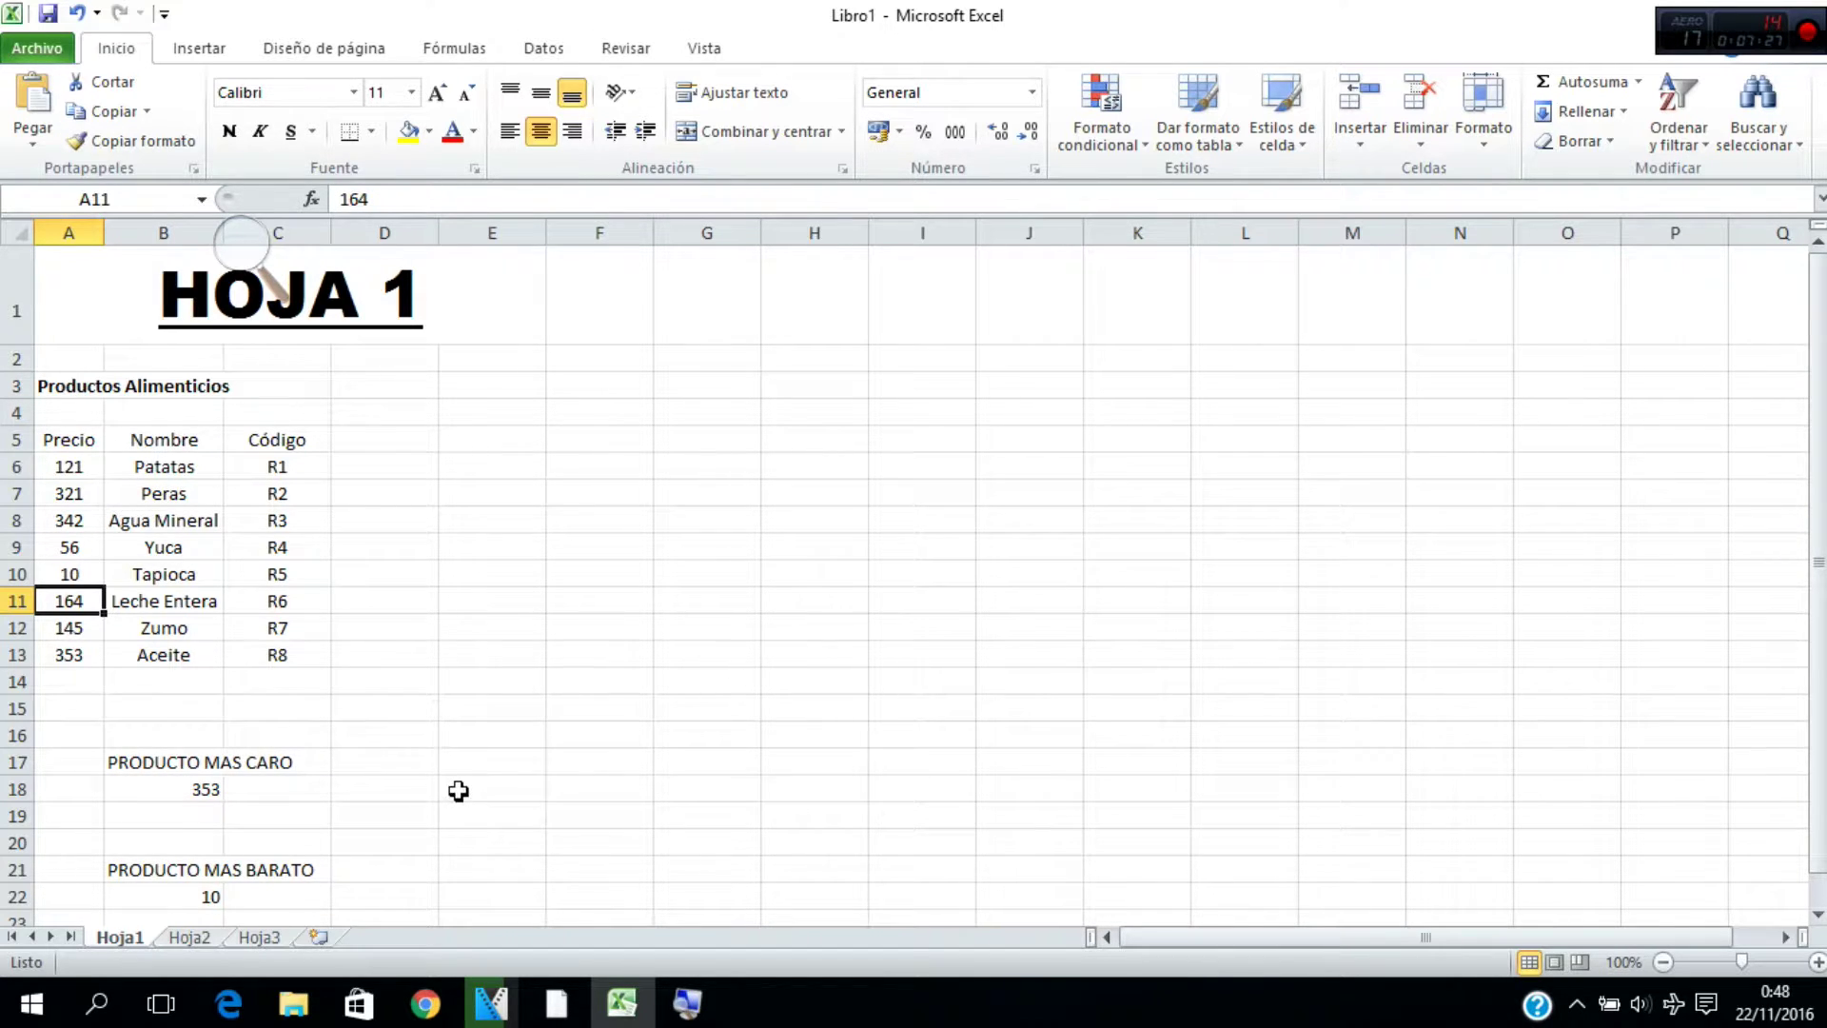
{"action": "left_click", "coordinate": [458, 791]}
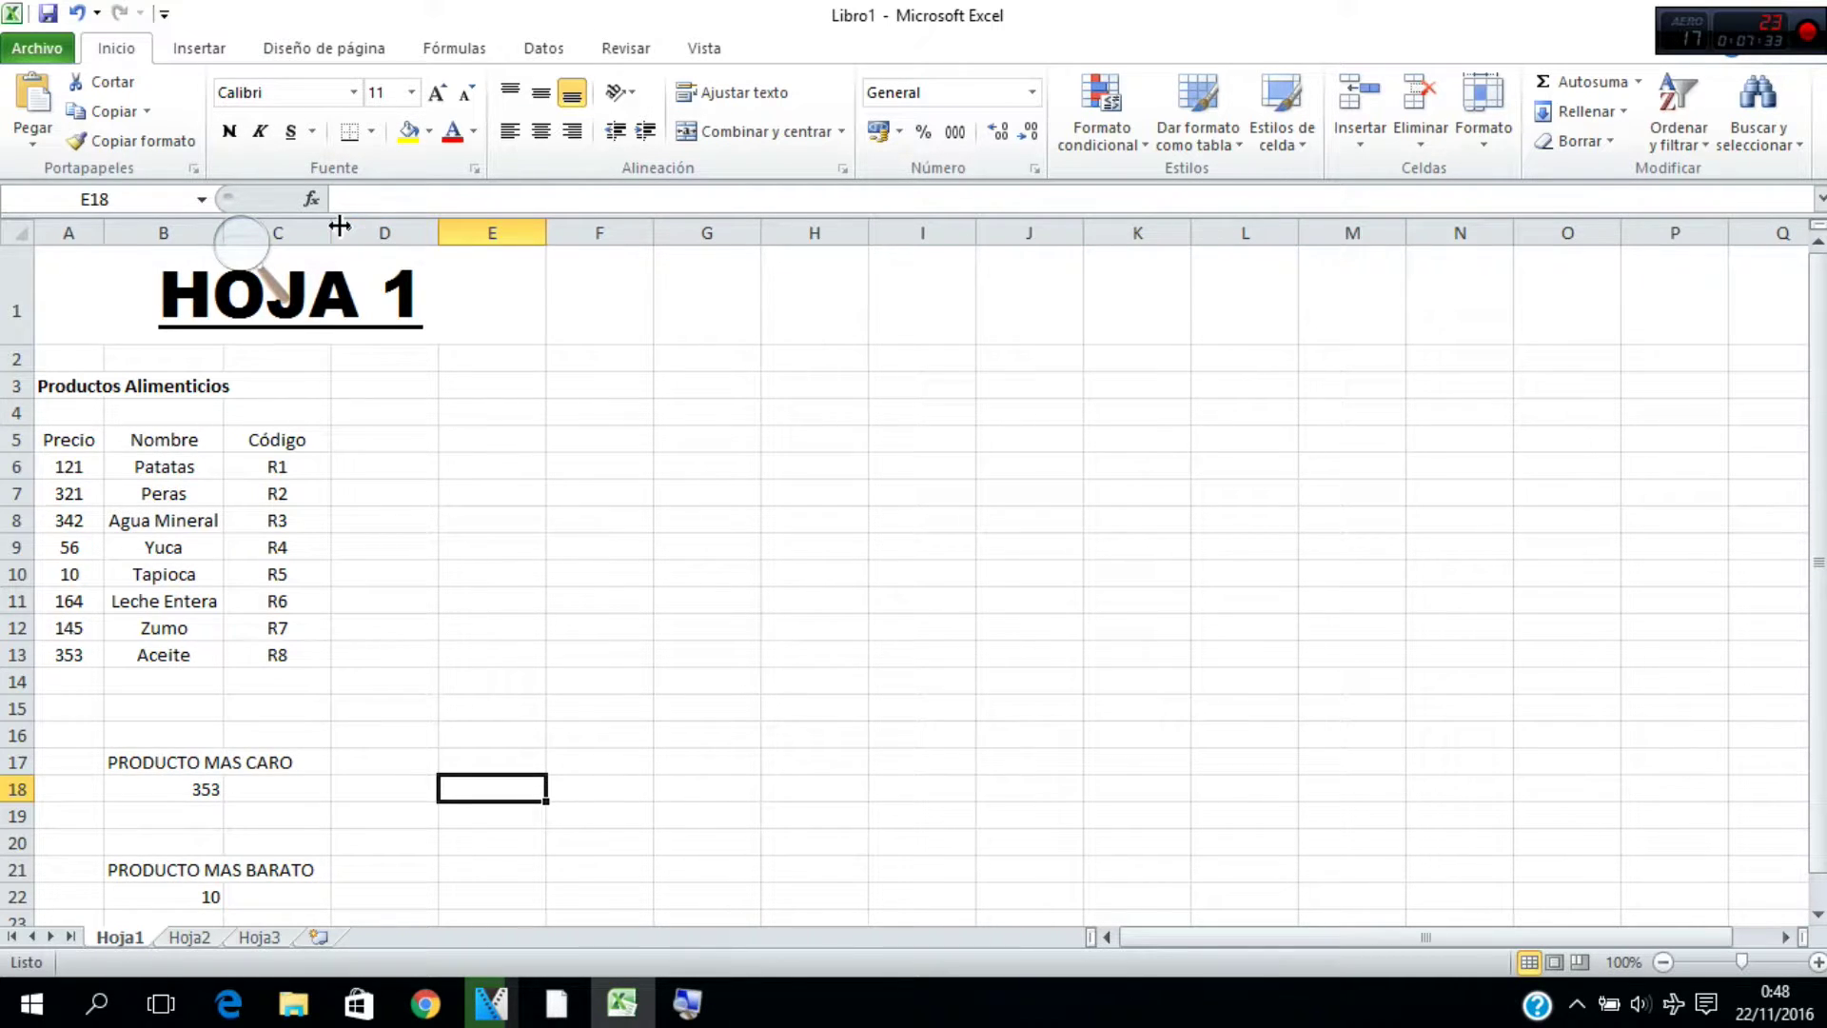
Search Insert Function for BUSCARV for cell E18, briefly trying CONSULTAV
{"action": "left_click", "coordinate": [315, 201]}
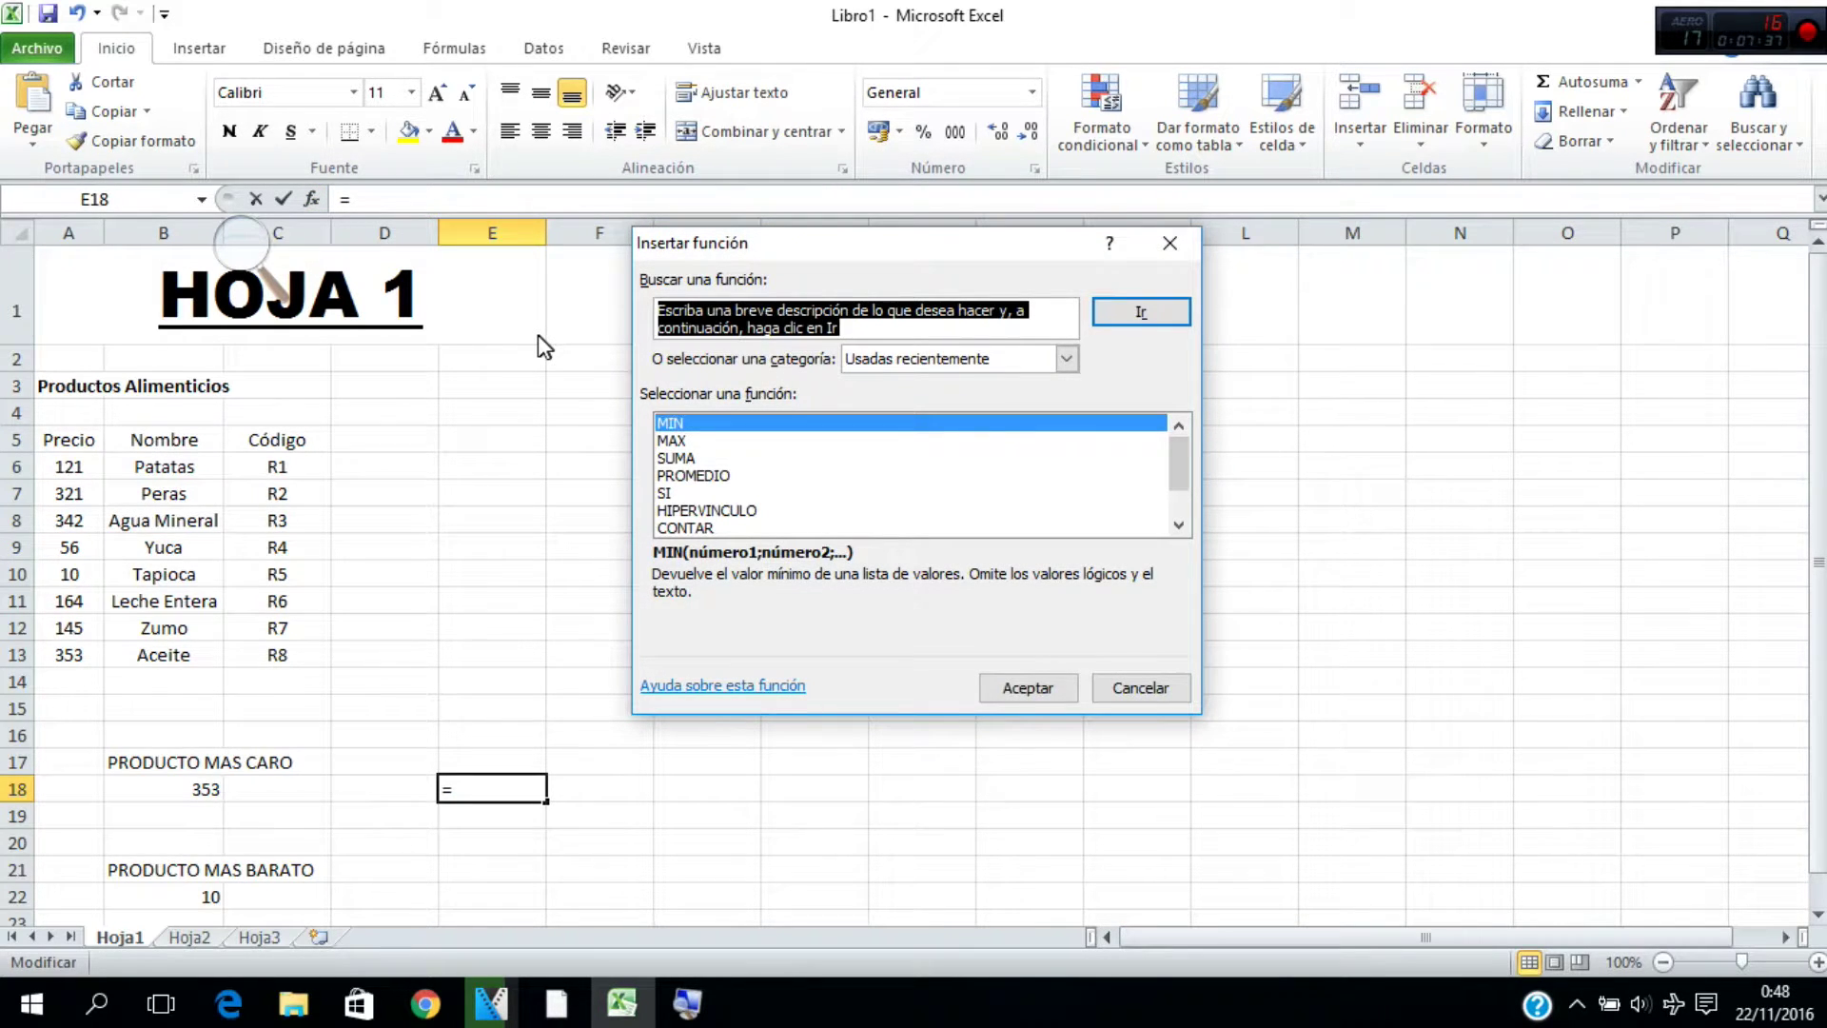
{"action": "type", "text": "BUSCARV"}
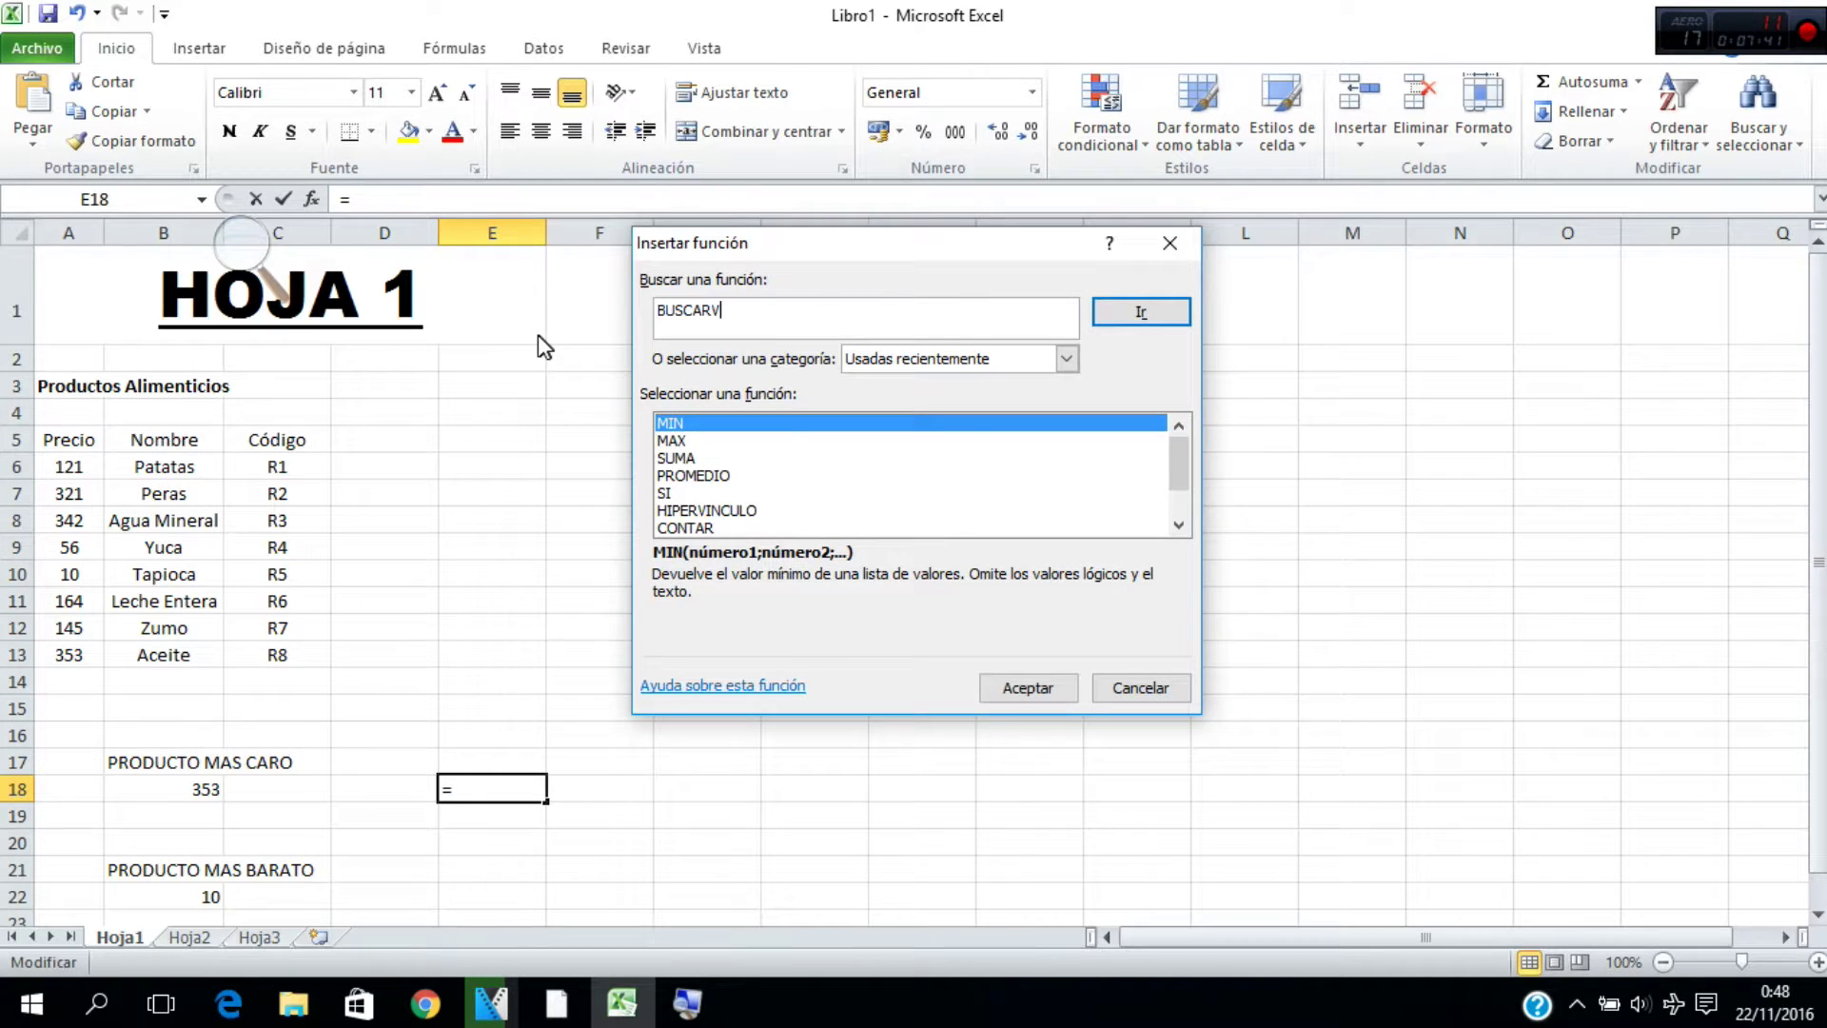
{"action": "left_click", "coordinate": [1134, 314]}
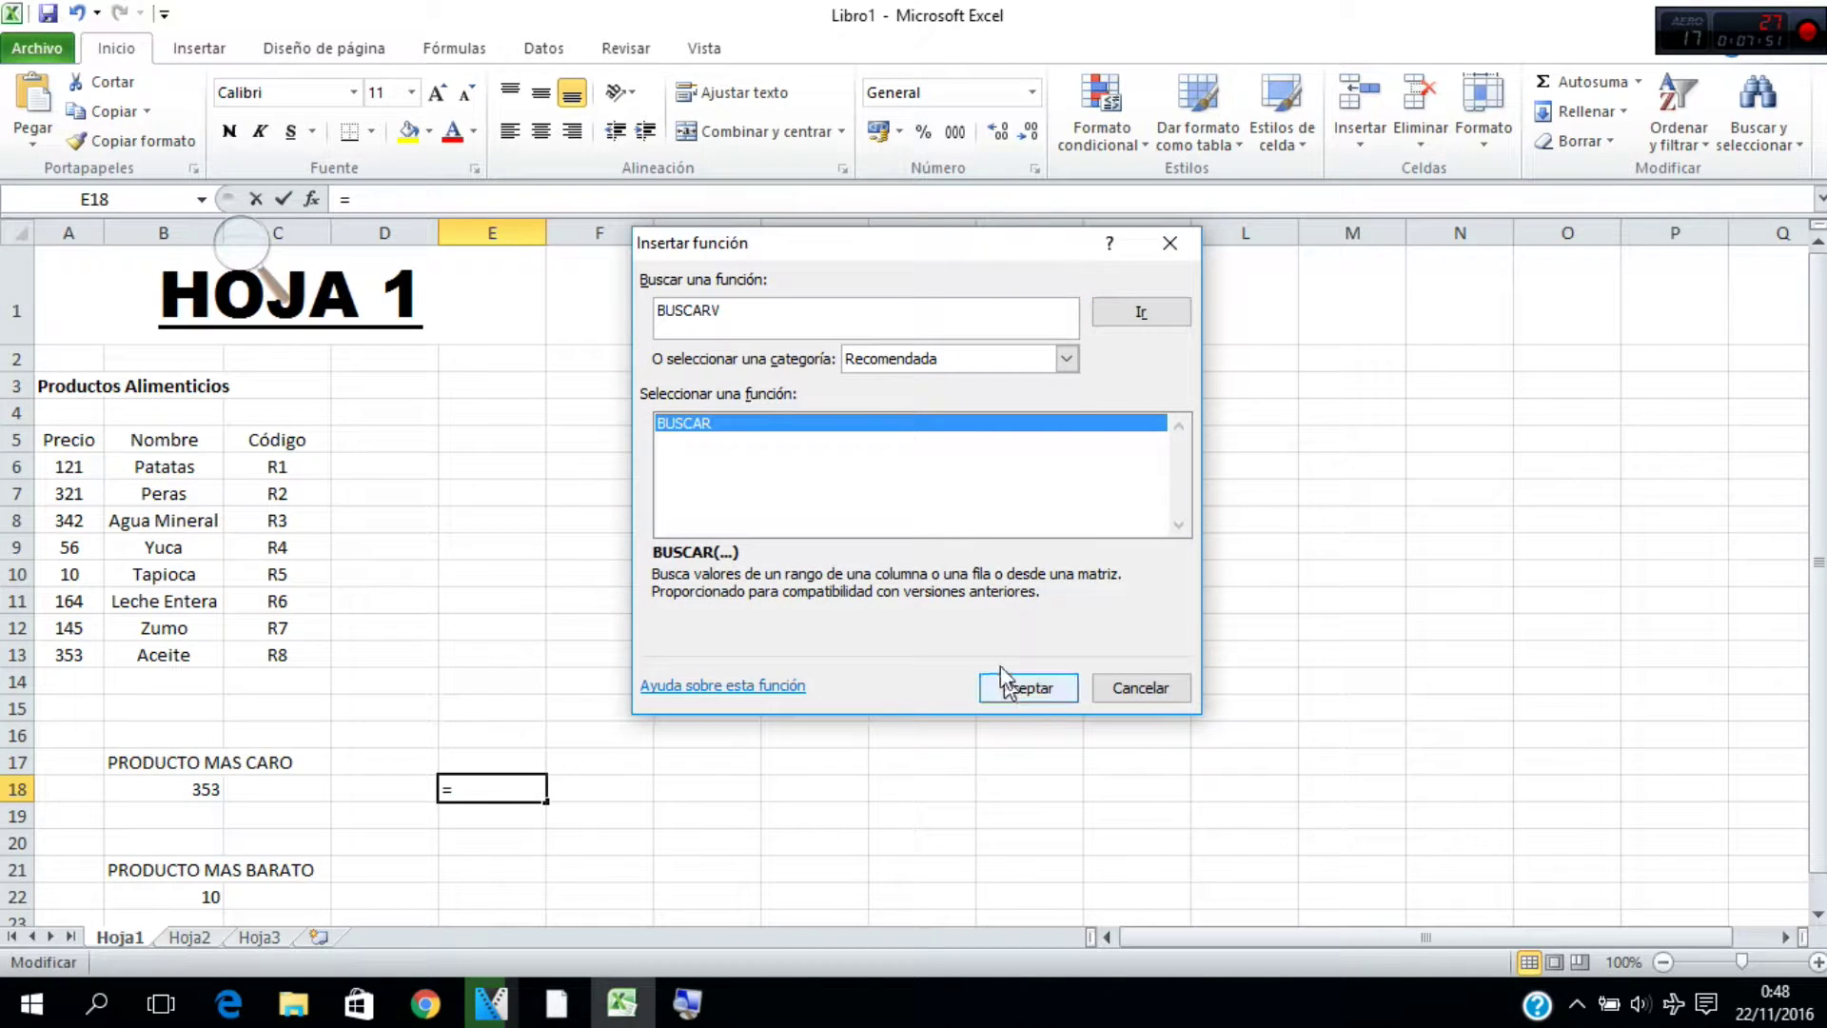
{"action": "left_click_drag", "start_coordinate": [729, 314], "coordinate": [557, 312]}
{"action": "type", "text": "CONSULTAV"}
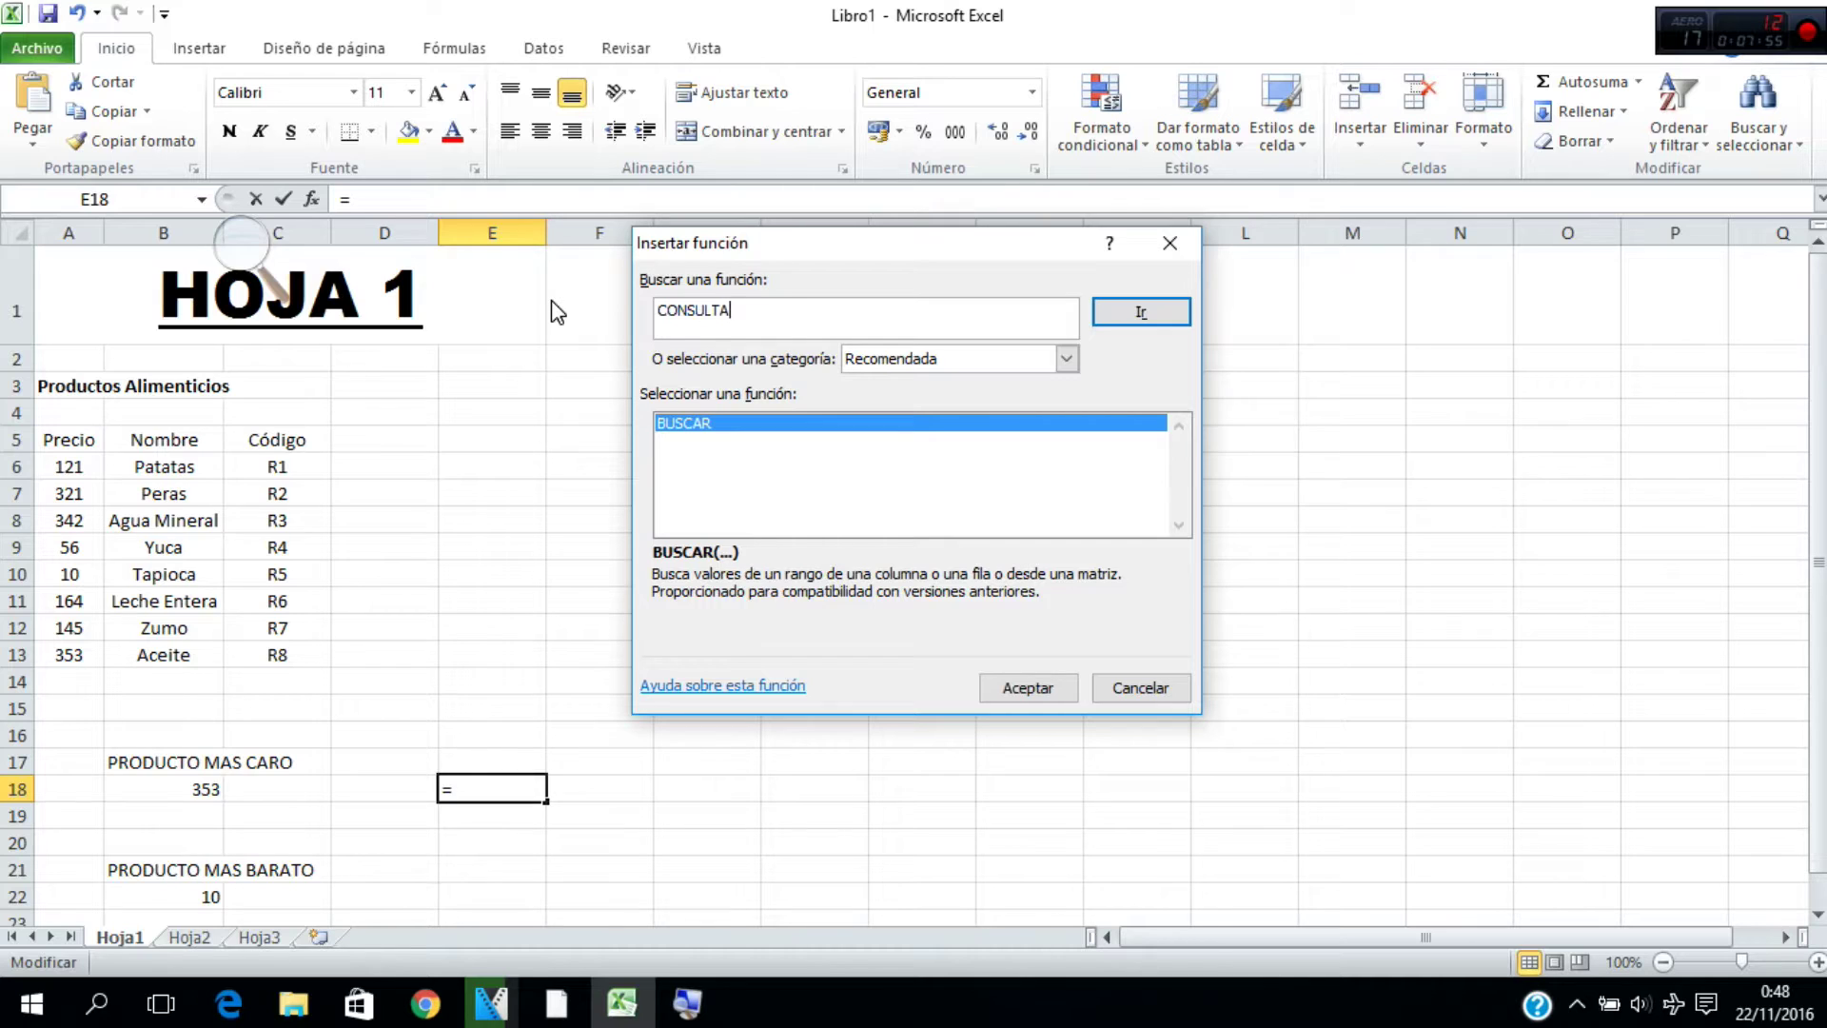
{"action": "left_click", "coordinate": [1132, 314]}
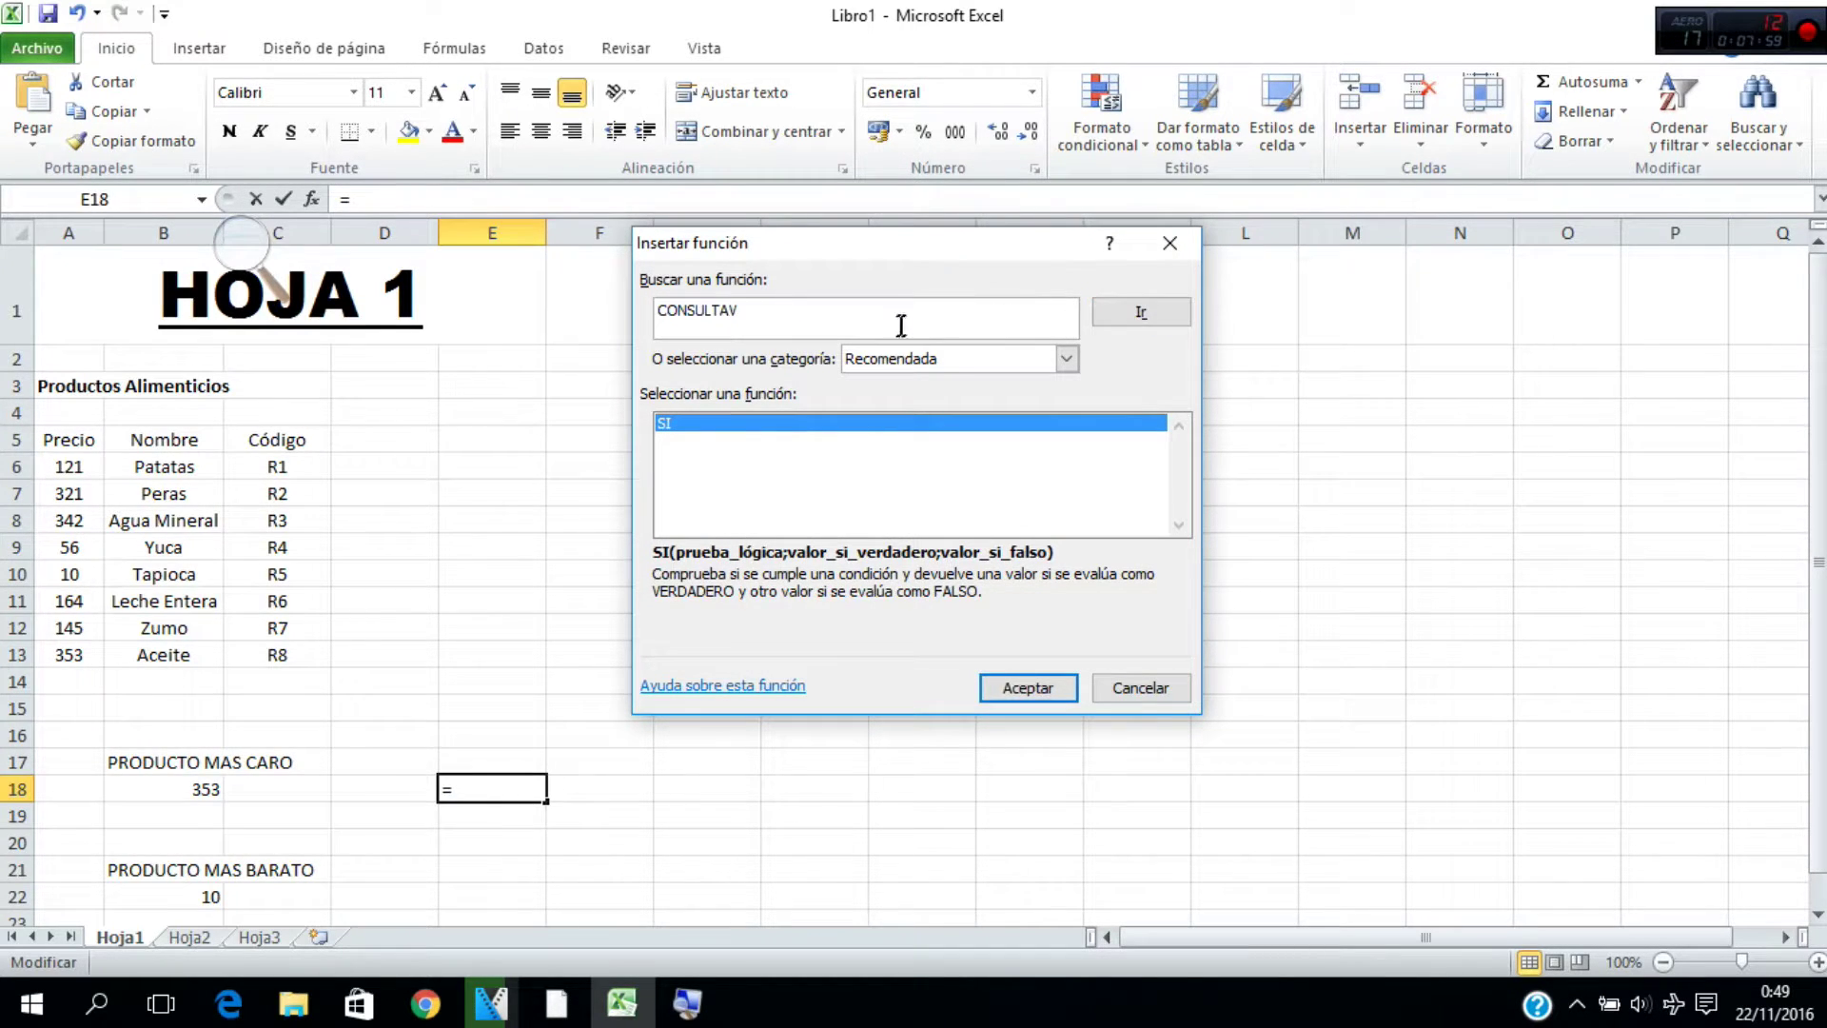
{"action": "left_click_drag", "start_coordinate": [899, 320], "coordinate": [487, 312]}
{"action": "type", "text": "BUSCAR"}
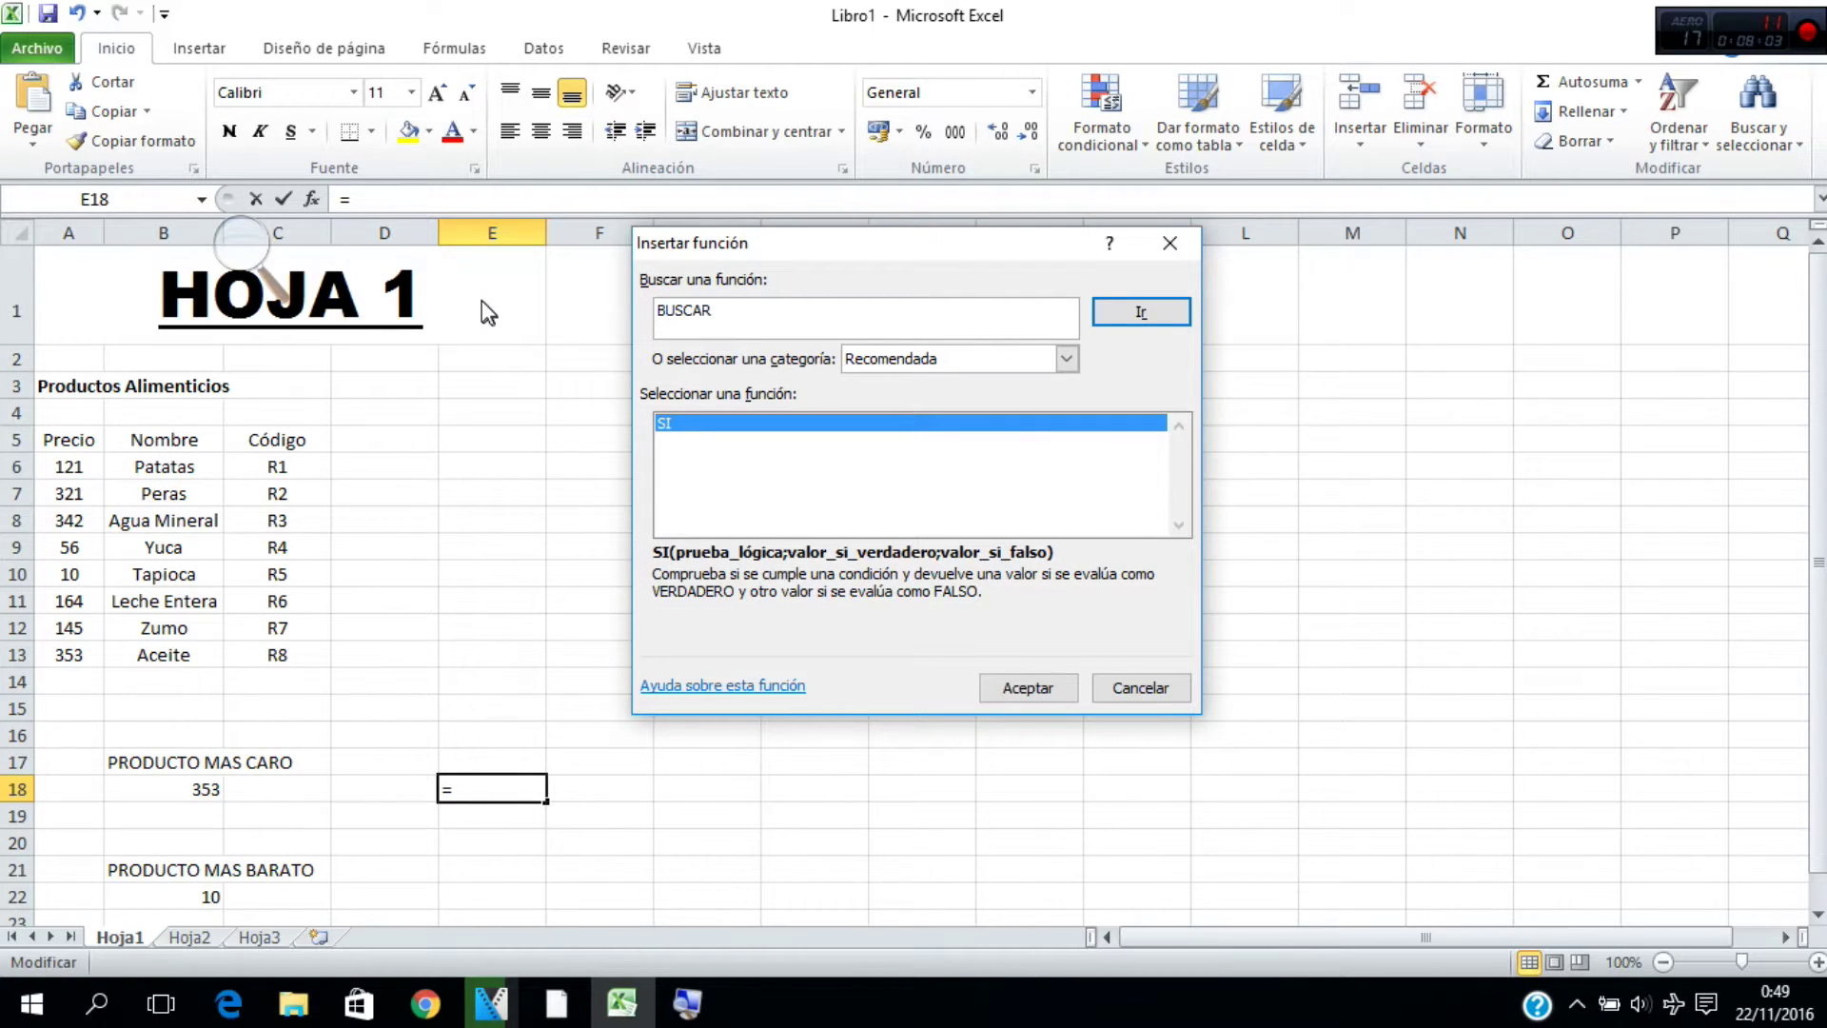
{"action": "type", "text": "V"}
{"action": "left_click", "coordinate": [1112, 317]}
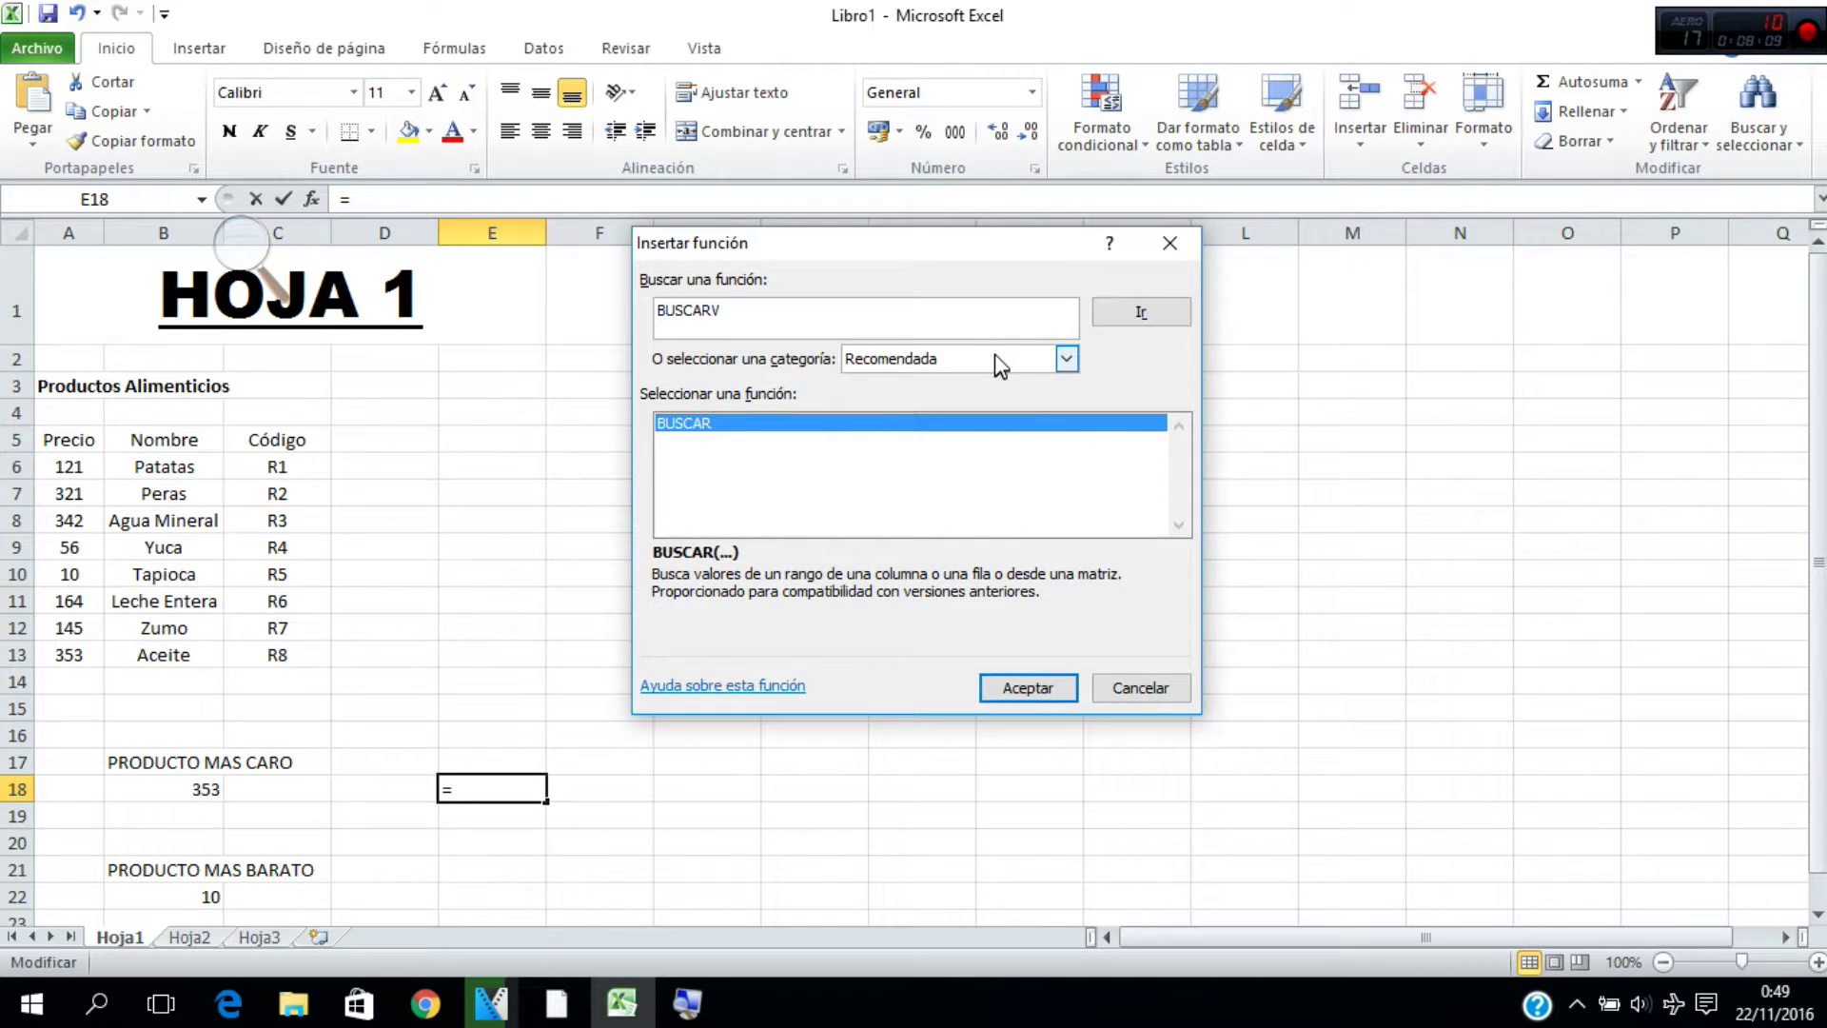
Set the function category to Todo and scroll the function list
{"action": "left_click", "coordinate": [1066, 359]}
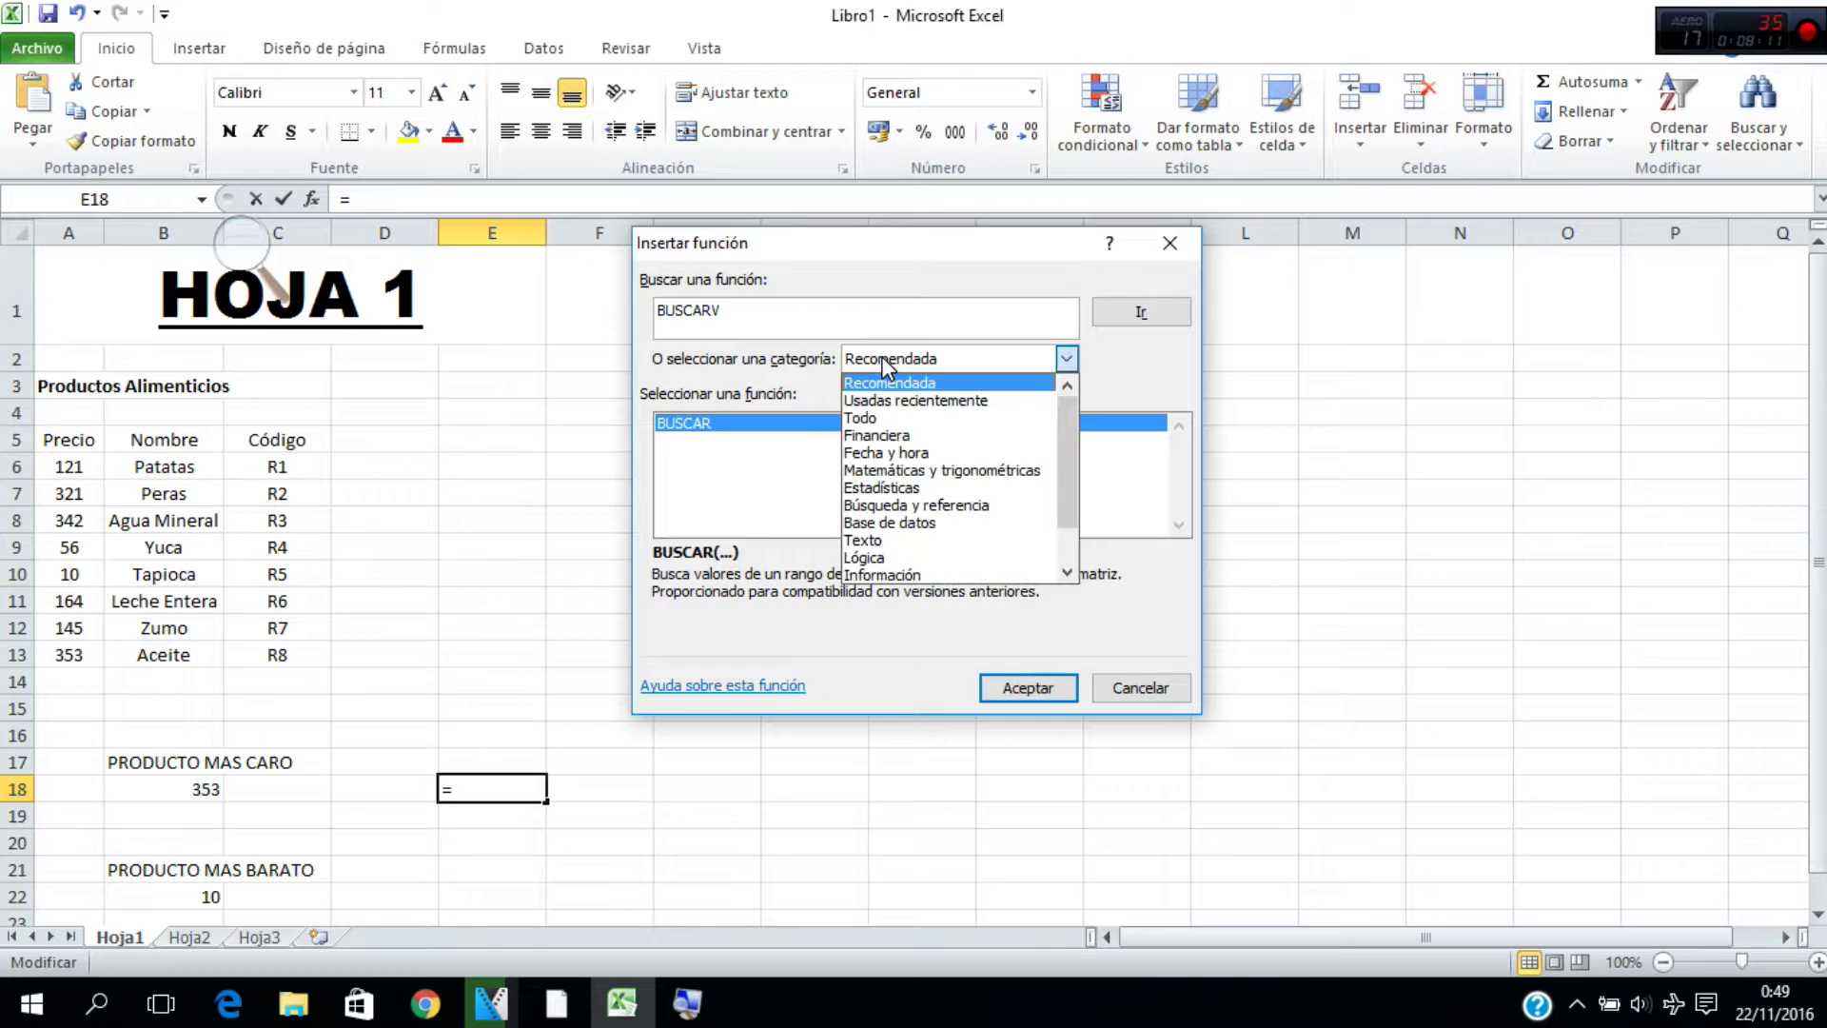
{"action": "left_click", "coordinate": [900, 418]}
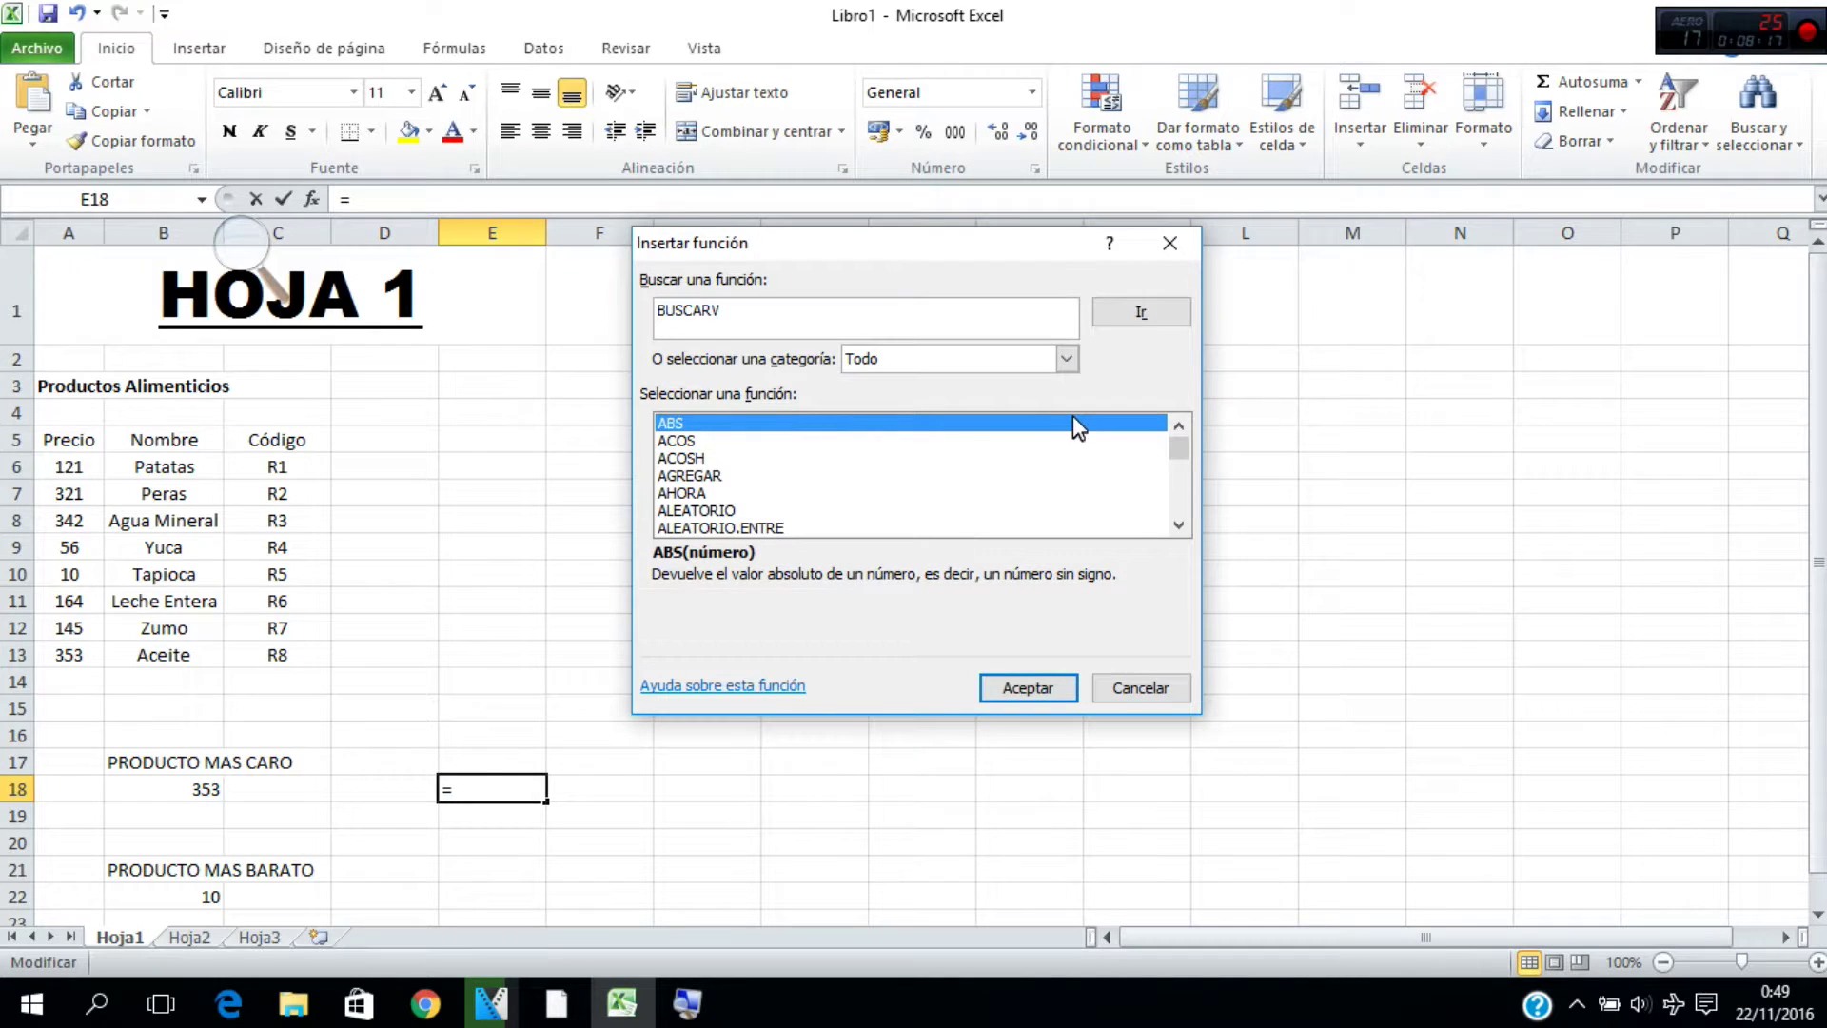
{"action": "left_click", "coordinate": [1178, 526]}
{"action": "left_click", "coordinate": [1178, 525]}
Pick BUSCARV from the list and set its lookup value to B18, evaluating to 353
{"action": "left_click", "coordinate": [1178, 526]}
{"action": "left_click", "coordinate": [1178, 525]}
{"action": "left_click", "coordinate": [1178, 526]}
{"action": "left_click", "coordinate": [1179, 525]}
{"action": "left_click", "coordinate": [1179, 525]}
{"action": "left_click", "coordinate": [1178, 525]}
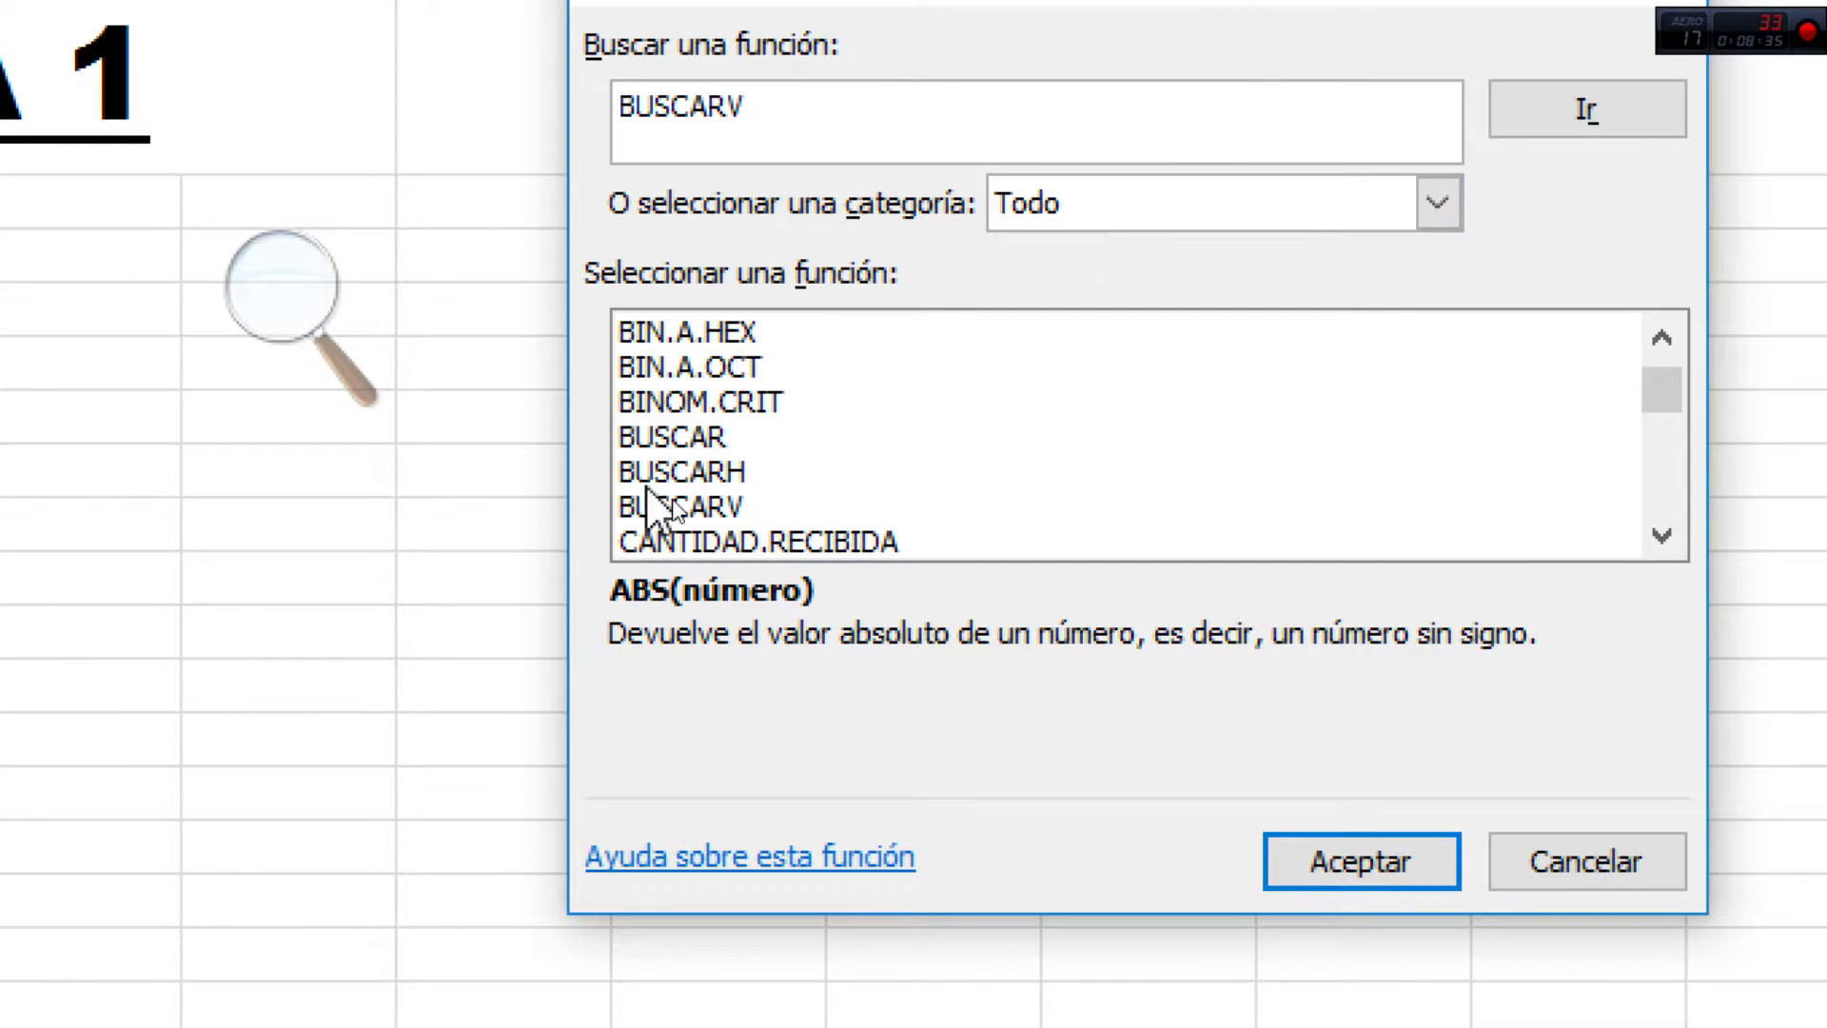
{"action": "left_click", "coordinate": [679, 514]}
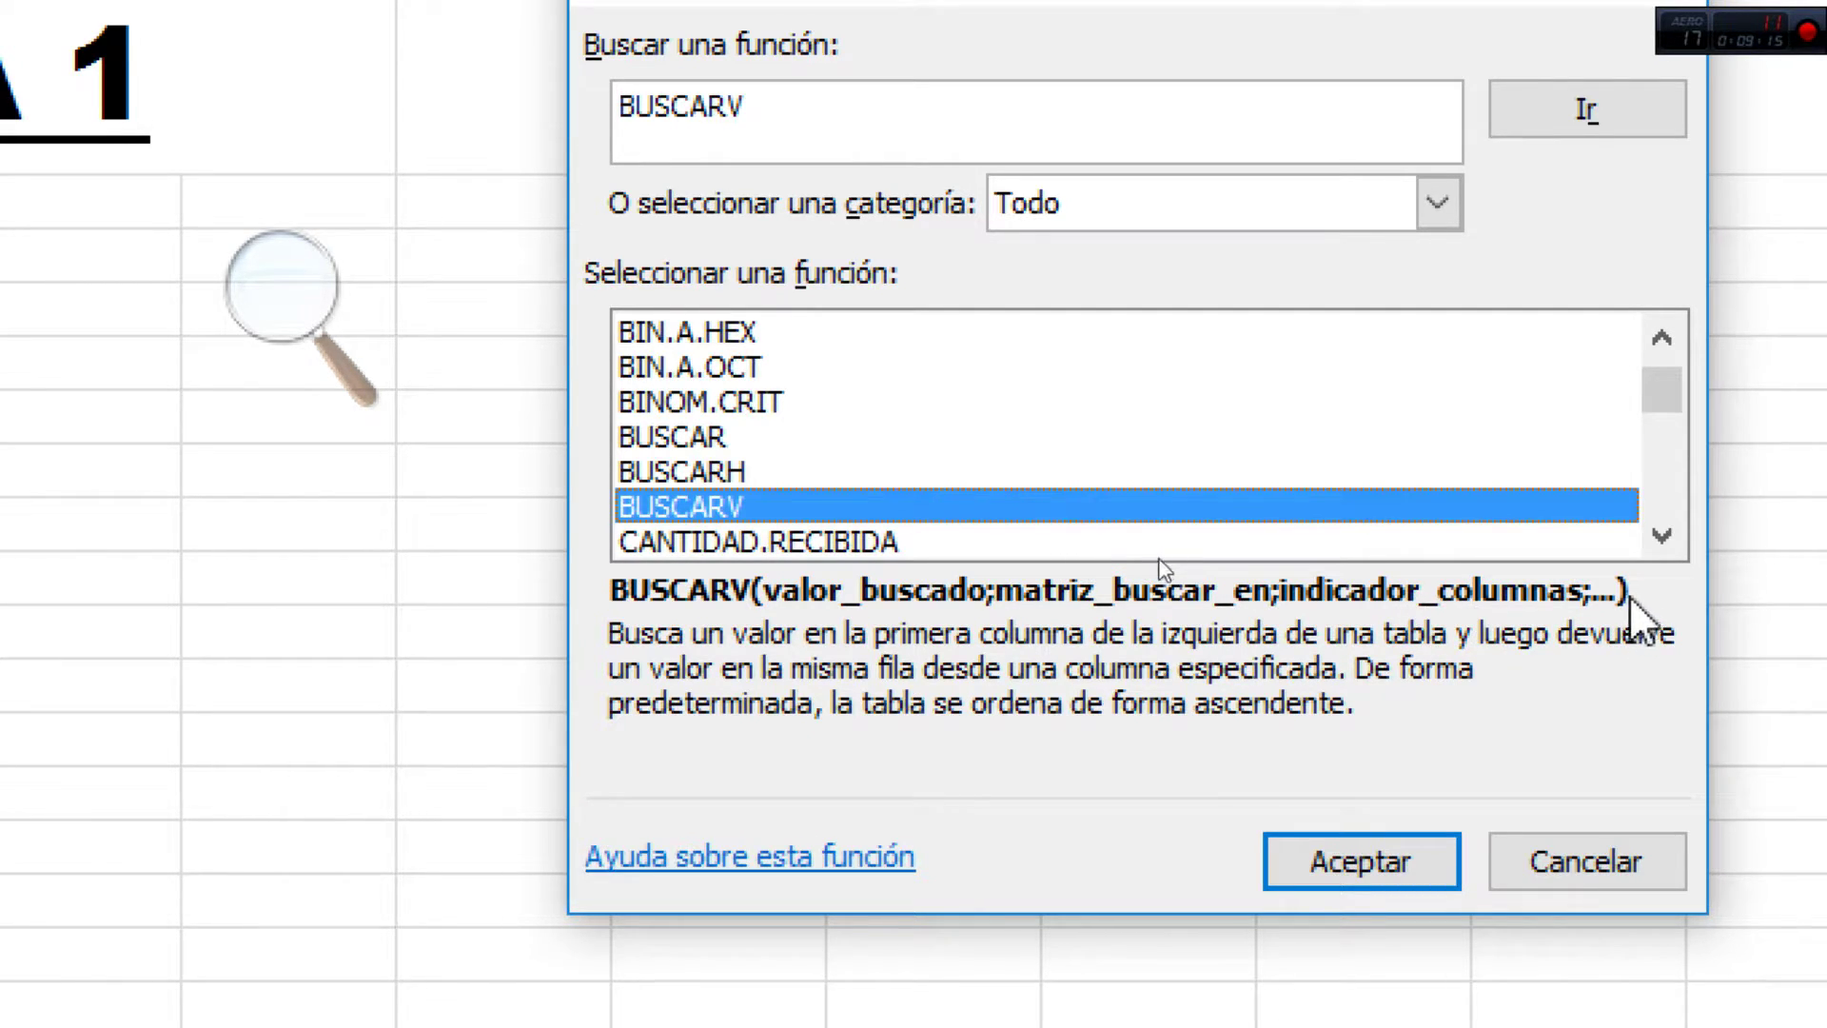
{"action": "left_click", "coordinate": [1290, 847]}
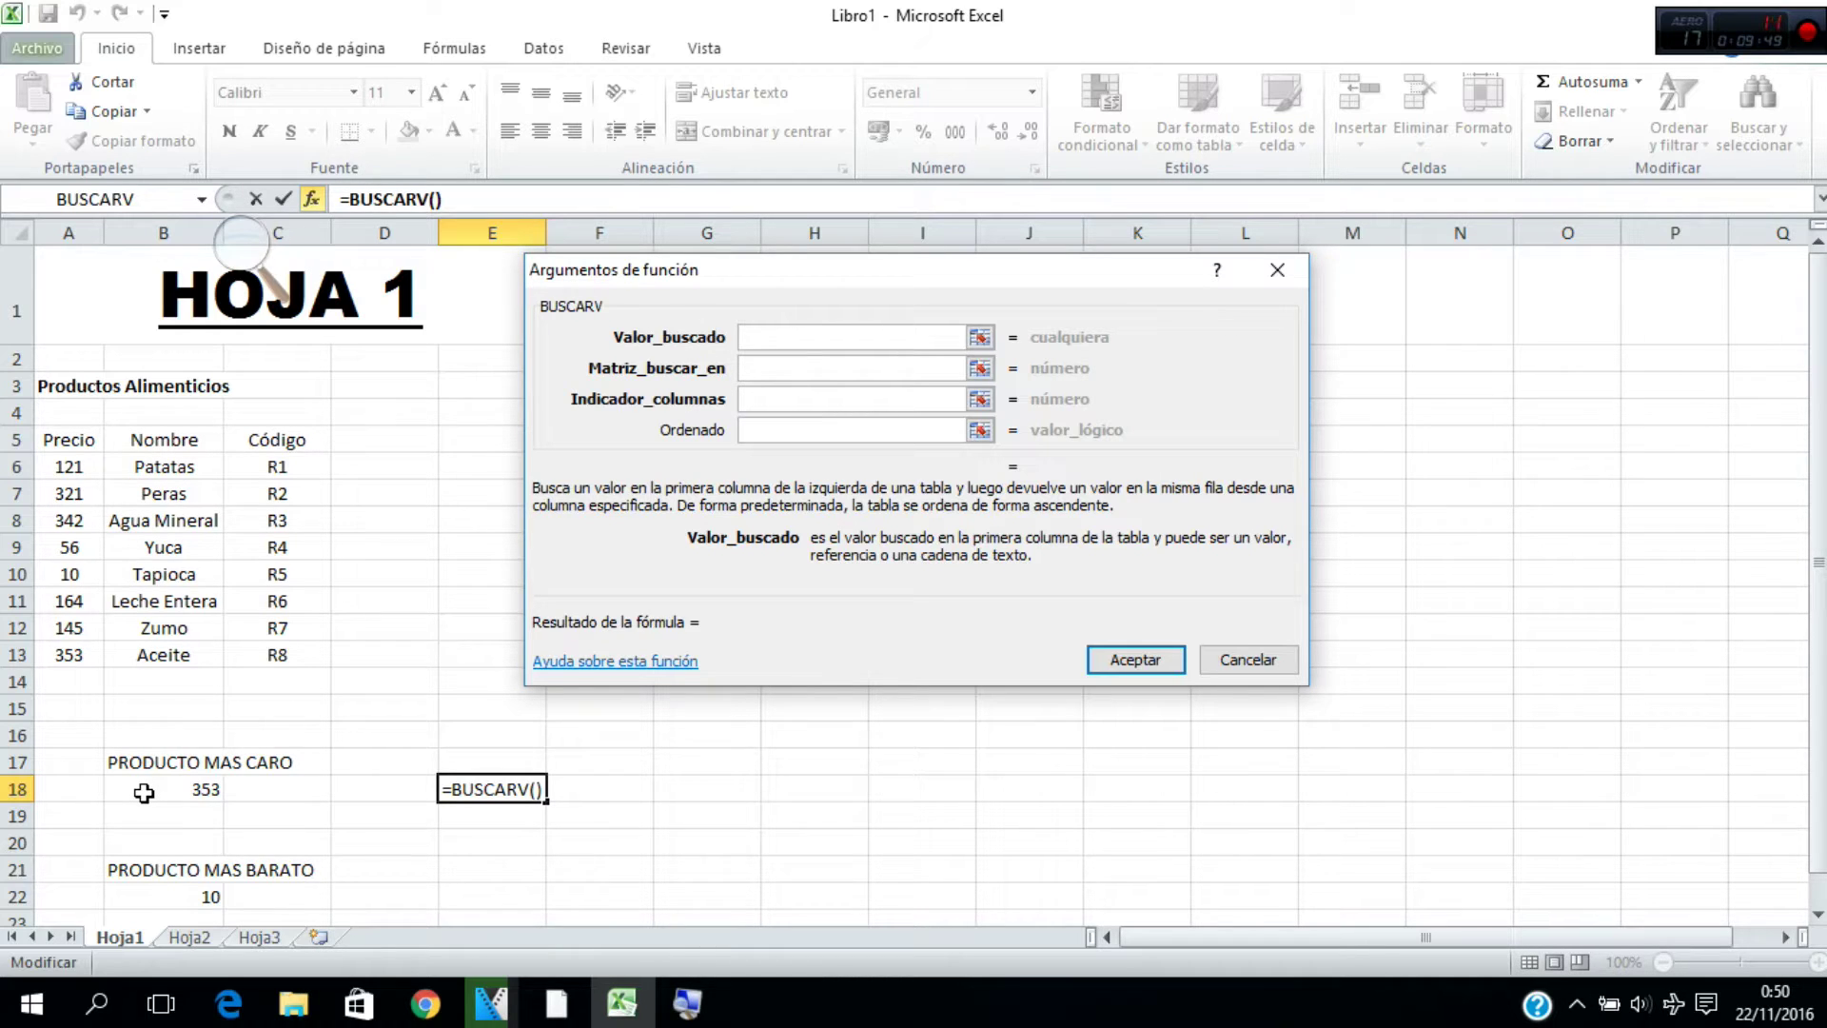
{"action": "left_click", "coordinate": [142, 790]}
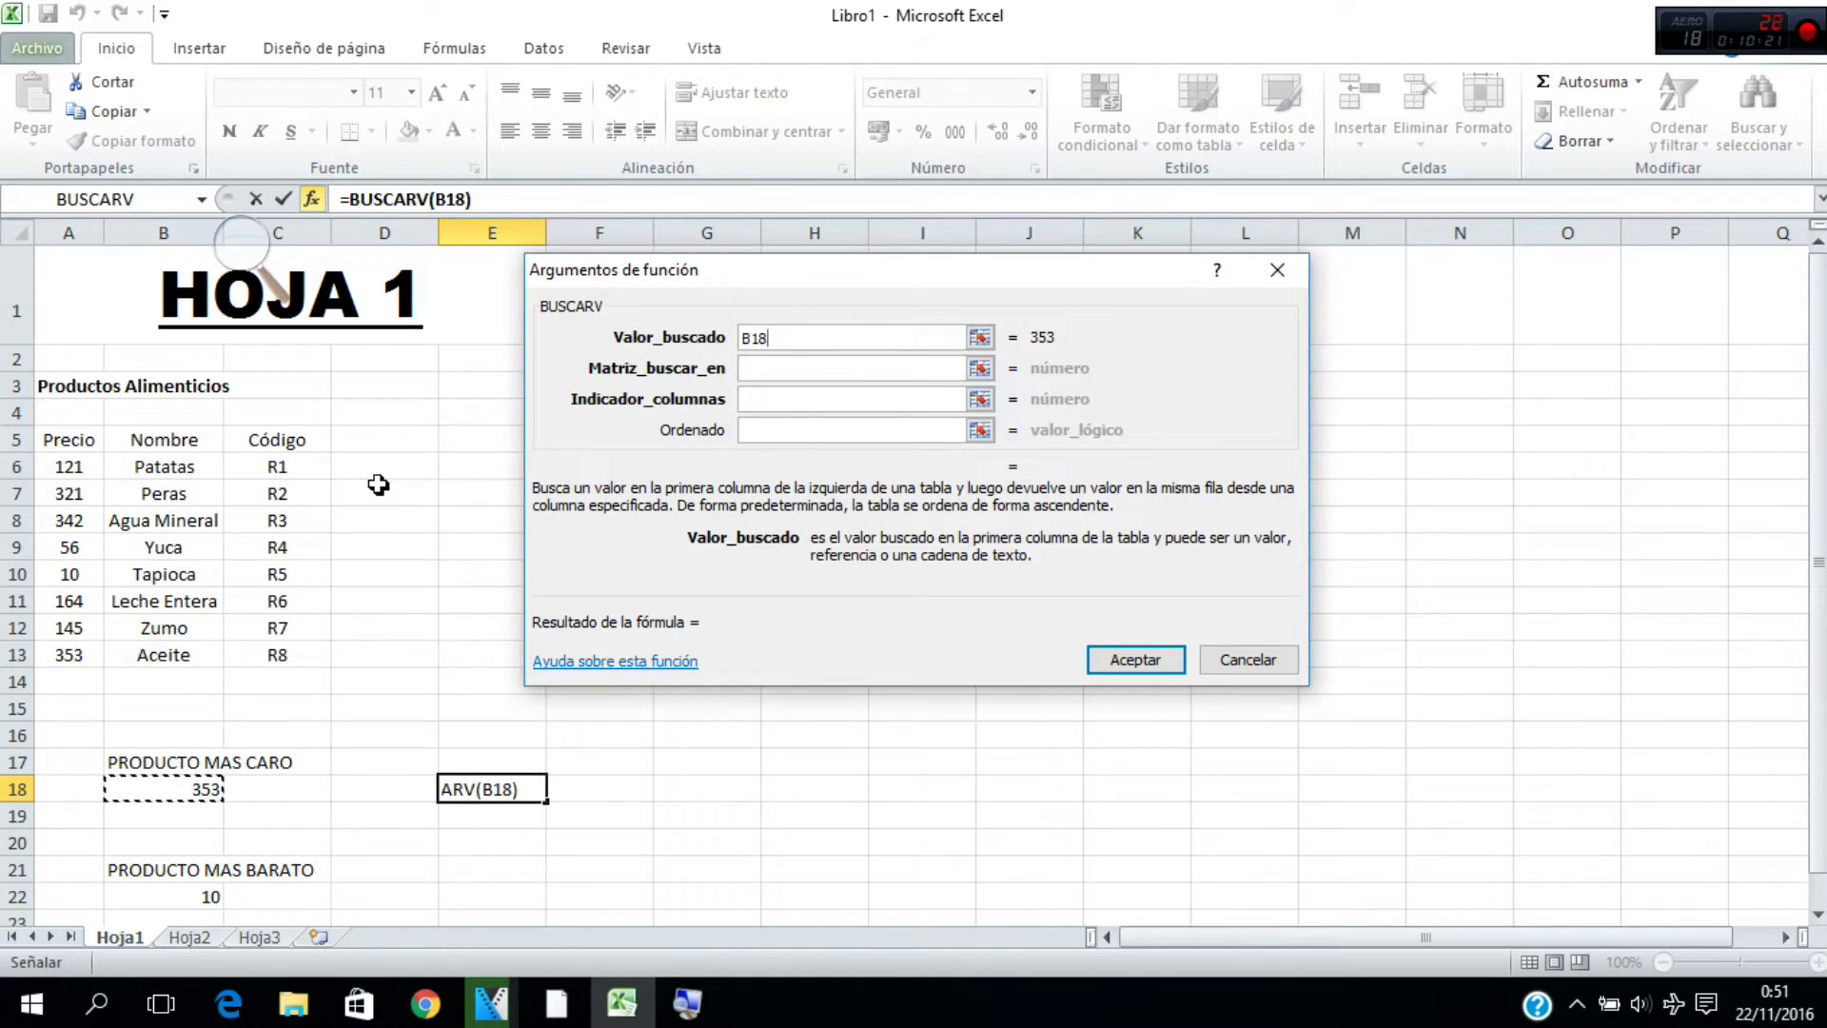
Set the product table A6:C13 as the lookup range of E18's BUSCARV formula
{"action": "left_click", "coordinate": [783, 369]}
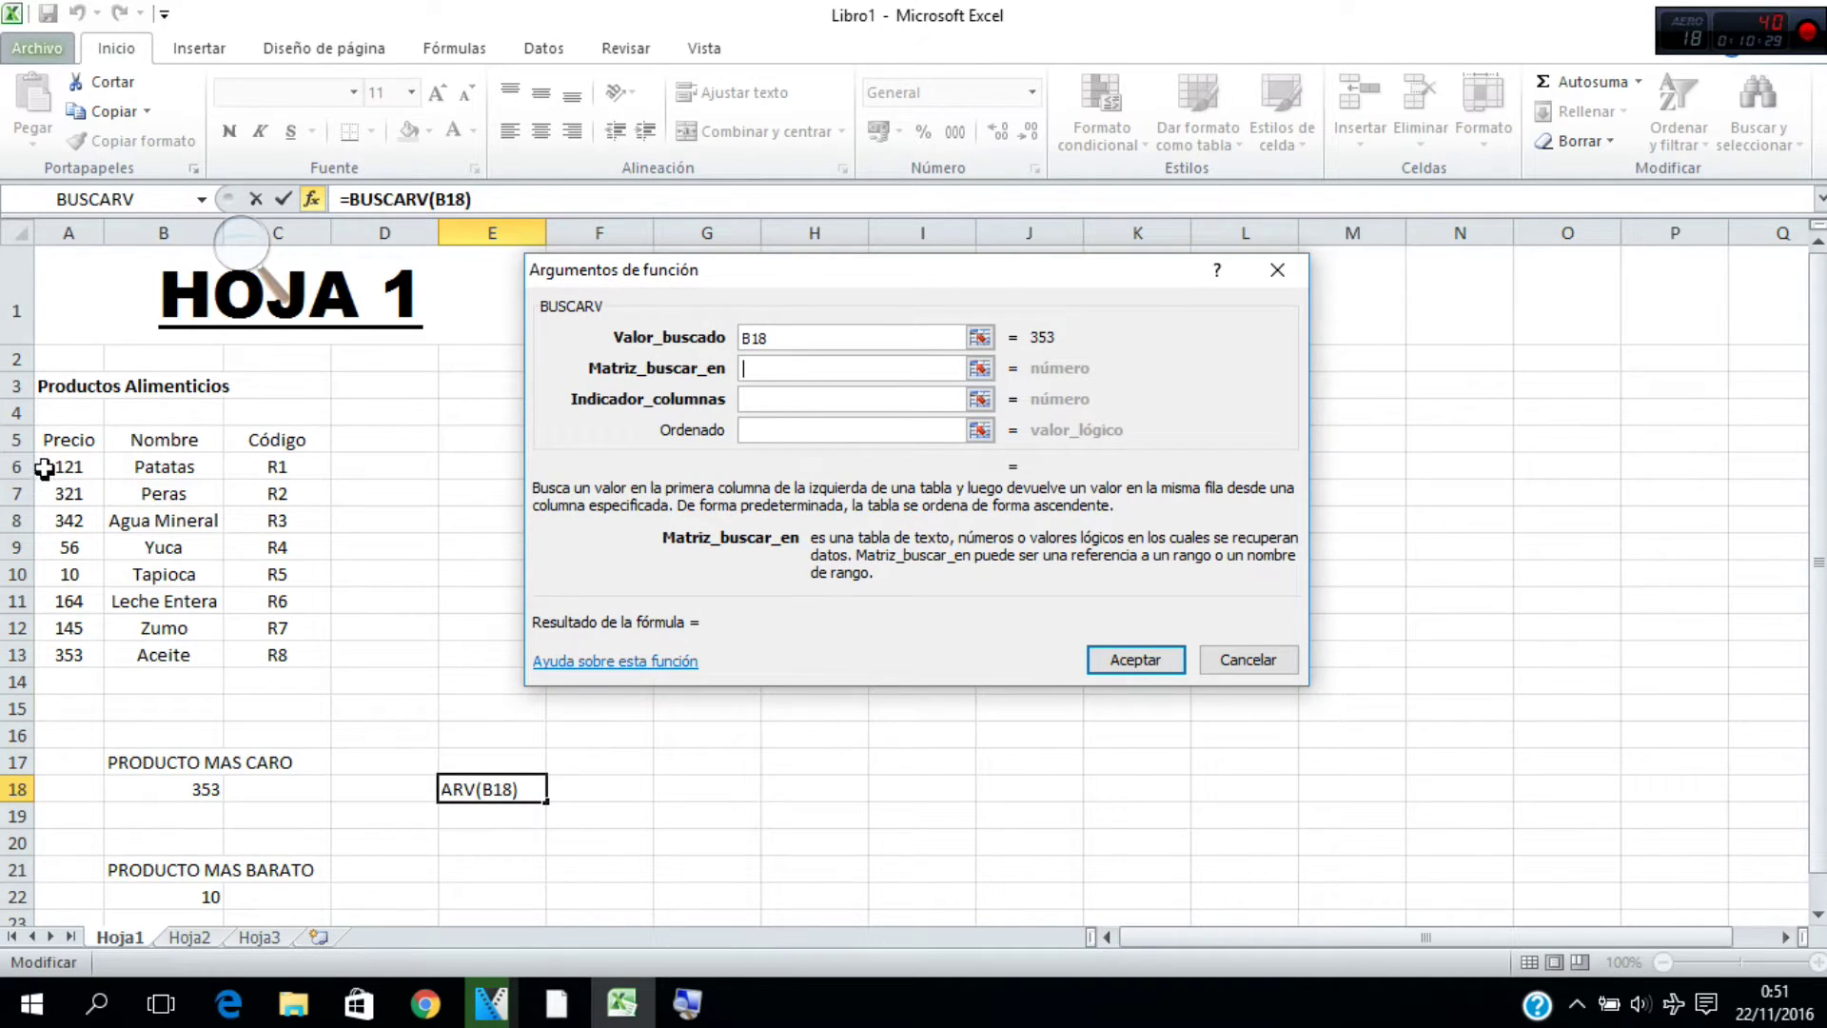
{"action": "left_click_drag", "start_coordinate": [44, 465], "coordinate": [235, 659]}
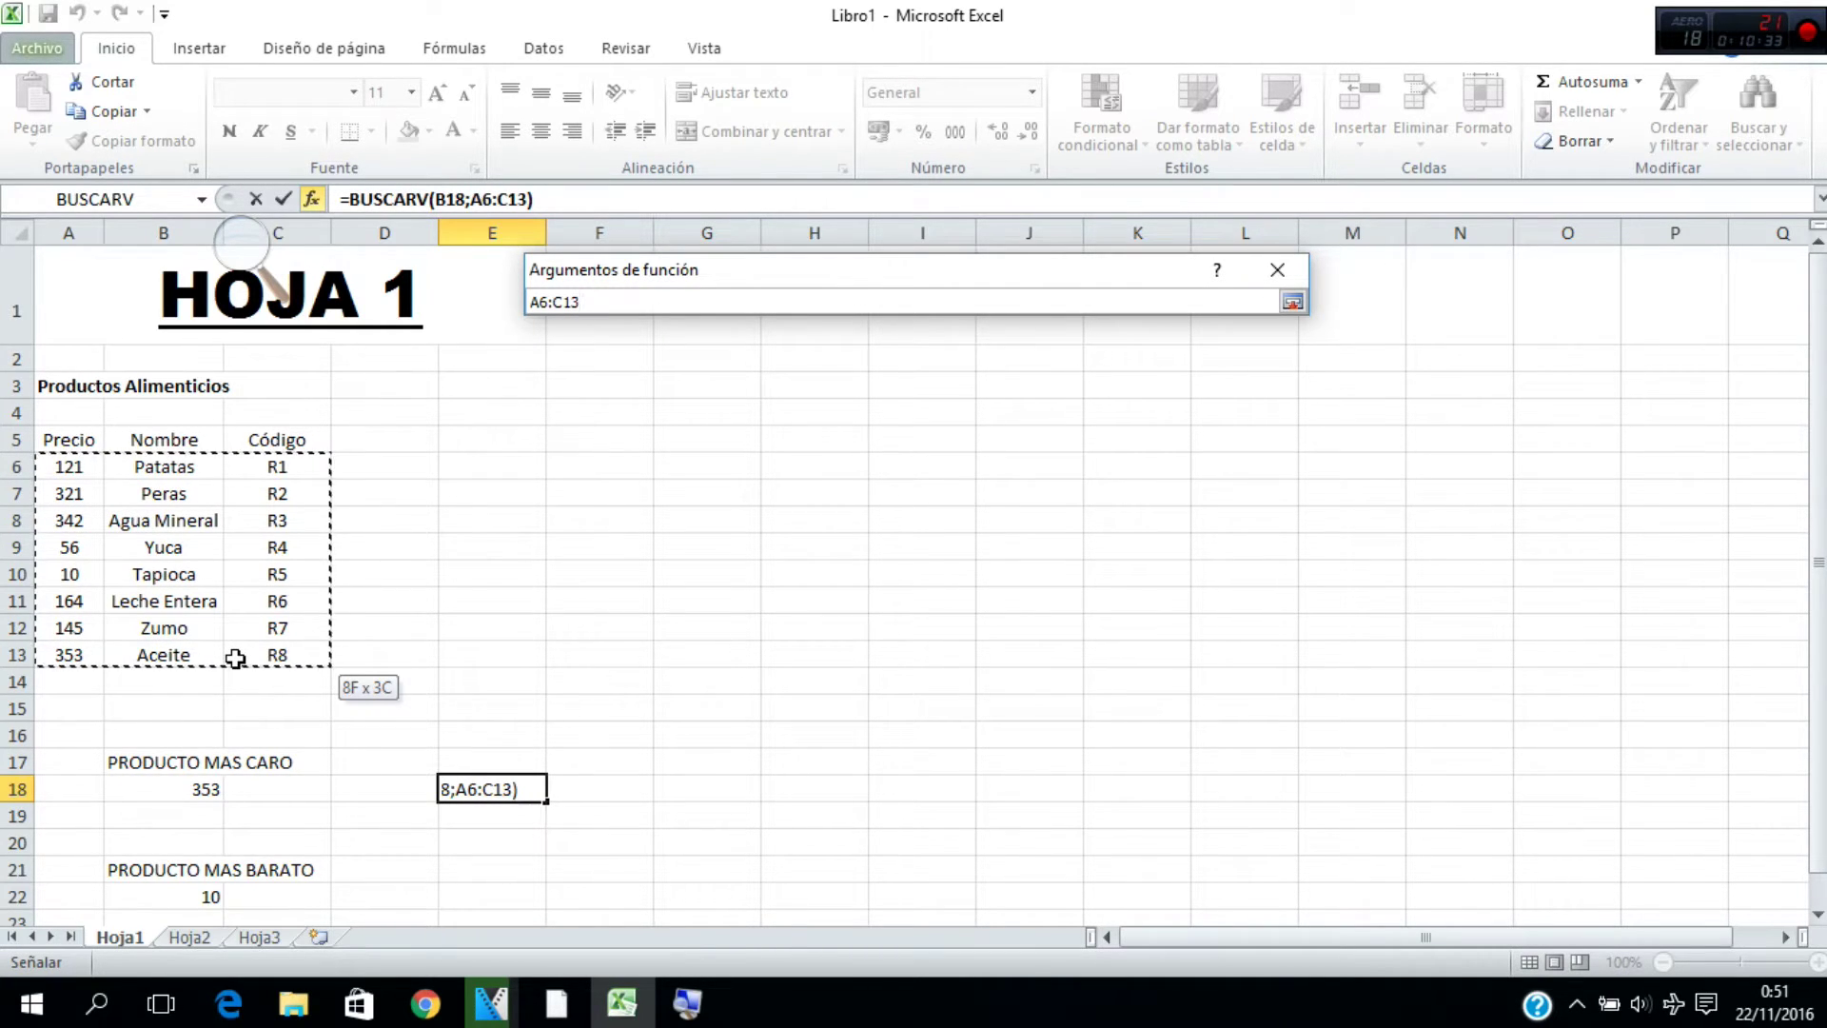
{"action": "left_click_drag", "start_coordinate": [235, 658], "coordinate": [241, 661]}
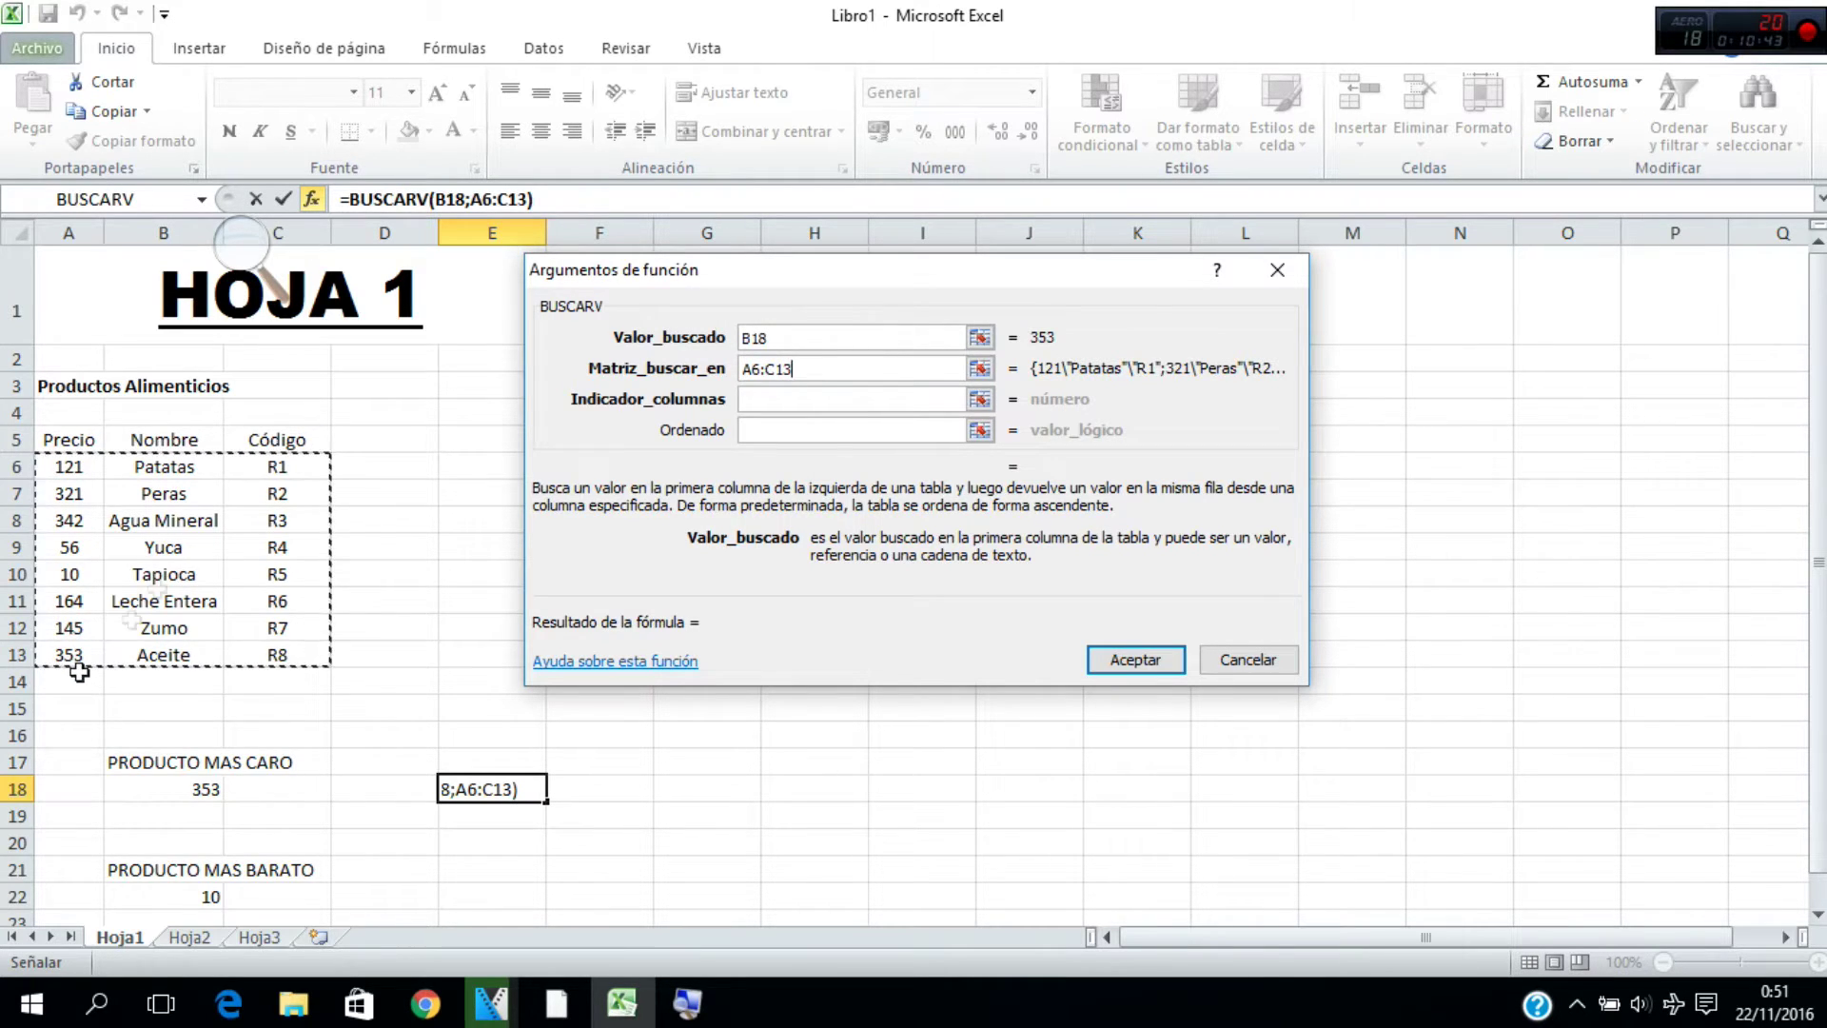
{"action": "left_click", "coordinate": [766, 399]}
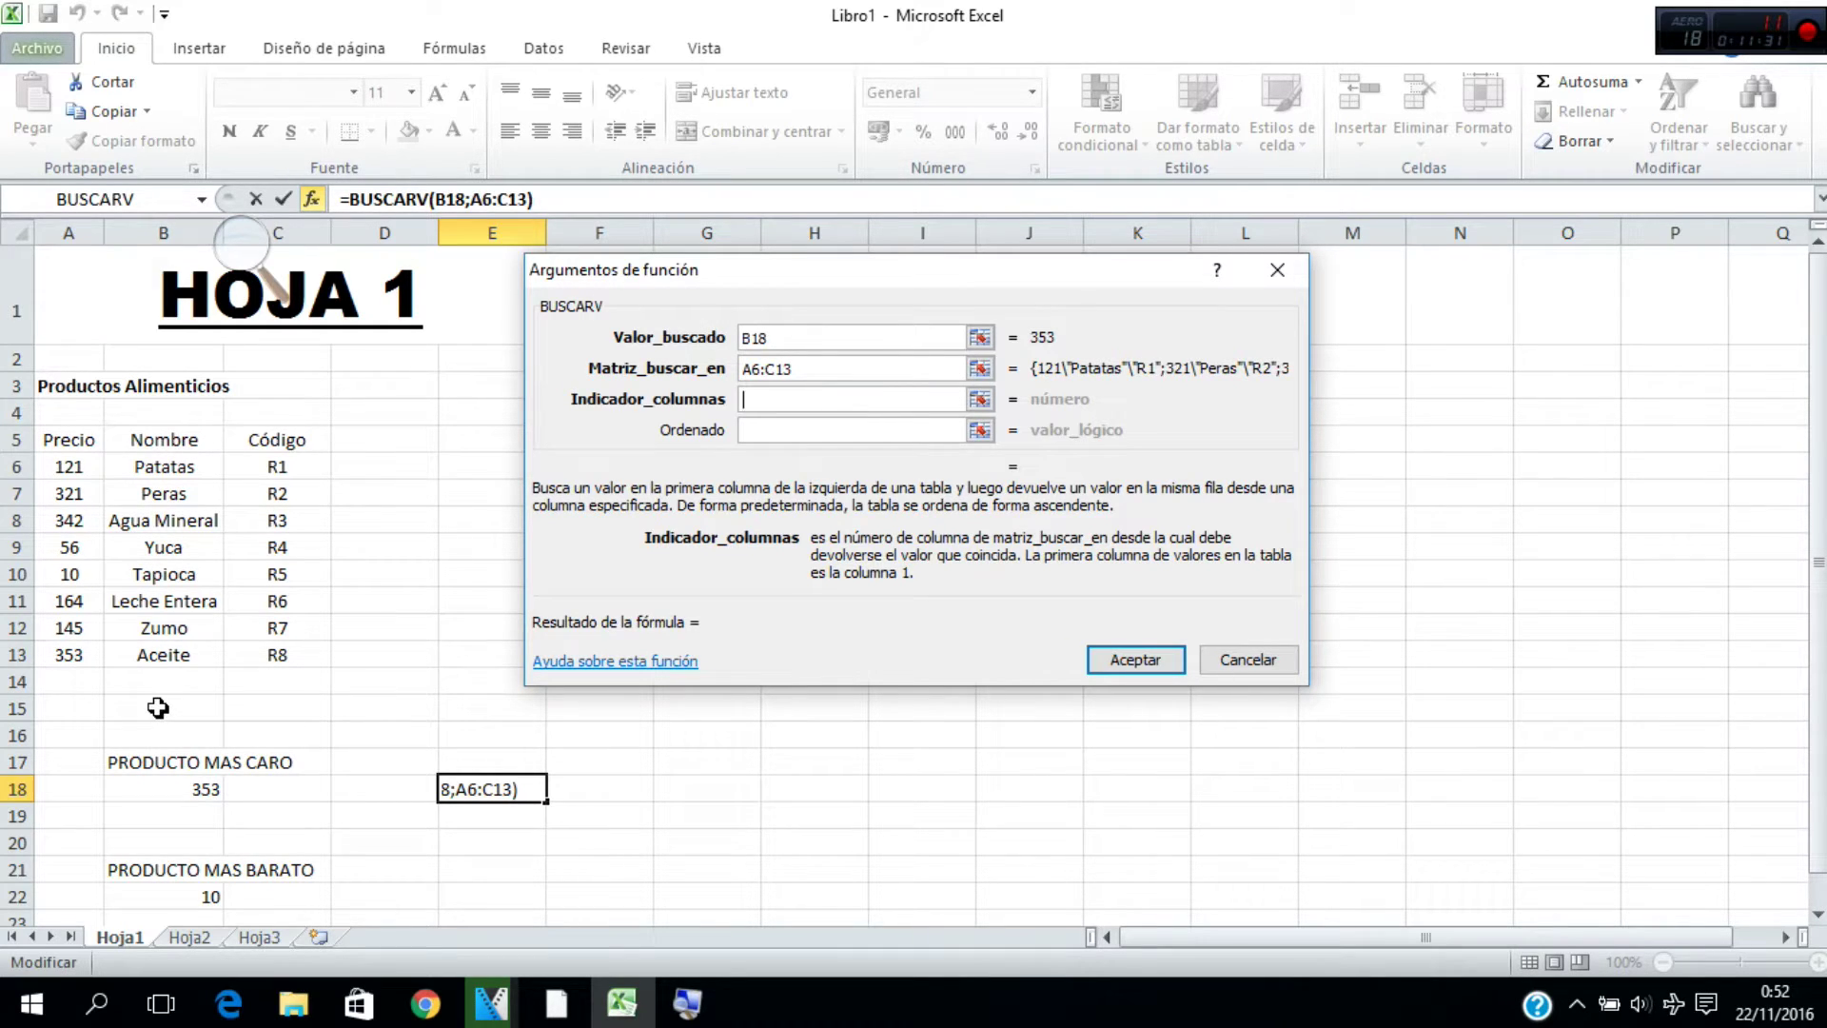
Finish E18's BUSCARV with column index 2 and FALSO so it returns Aceite
{"action": "type", "text": "2"}
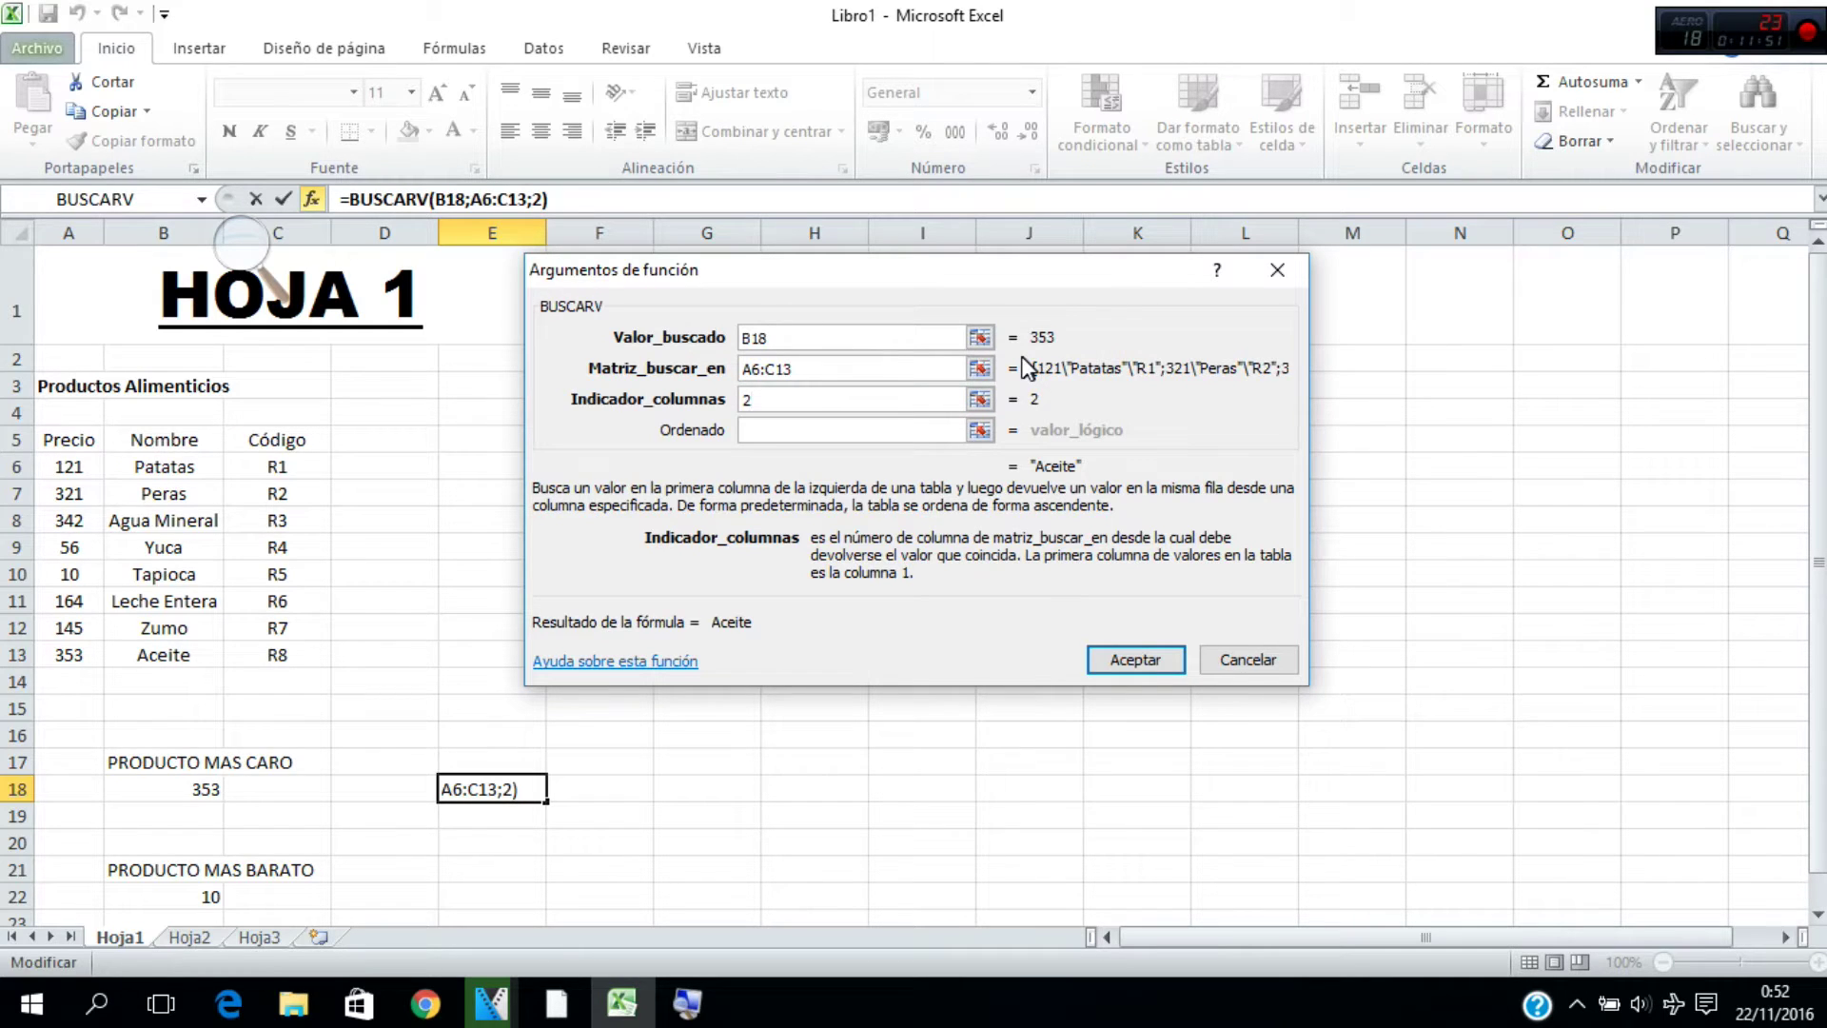
{"action": "left_click", "coordinate": [795, 429]}
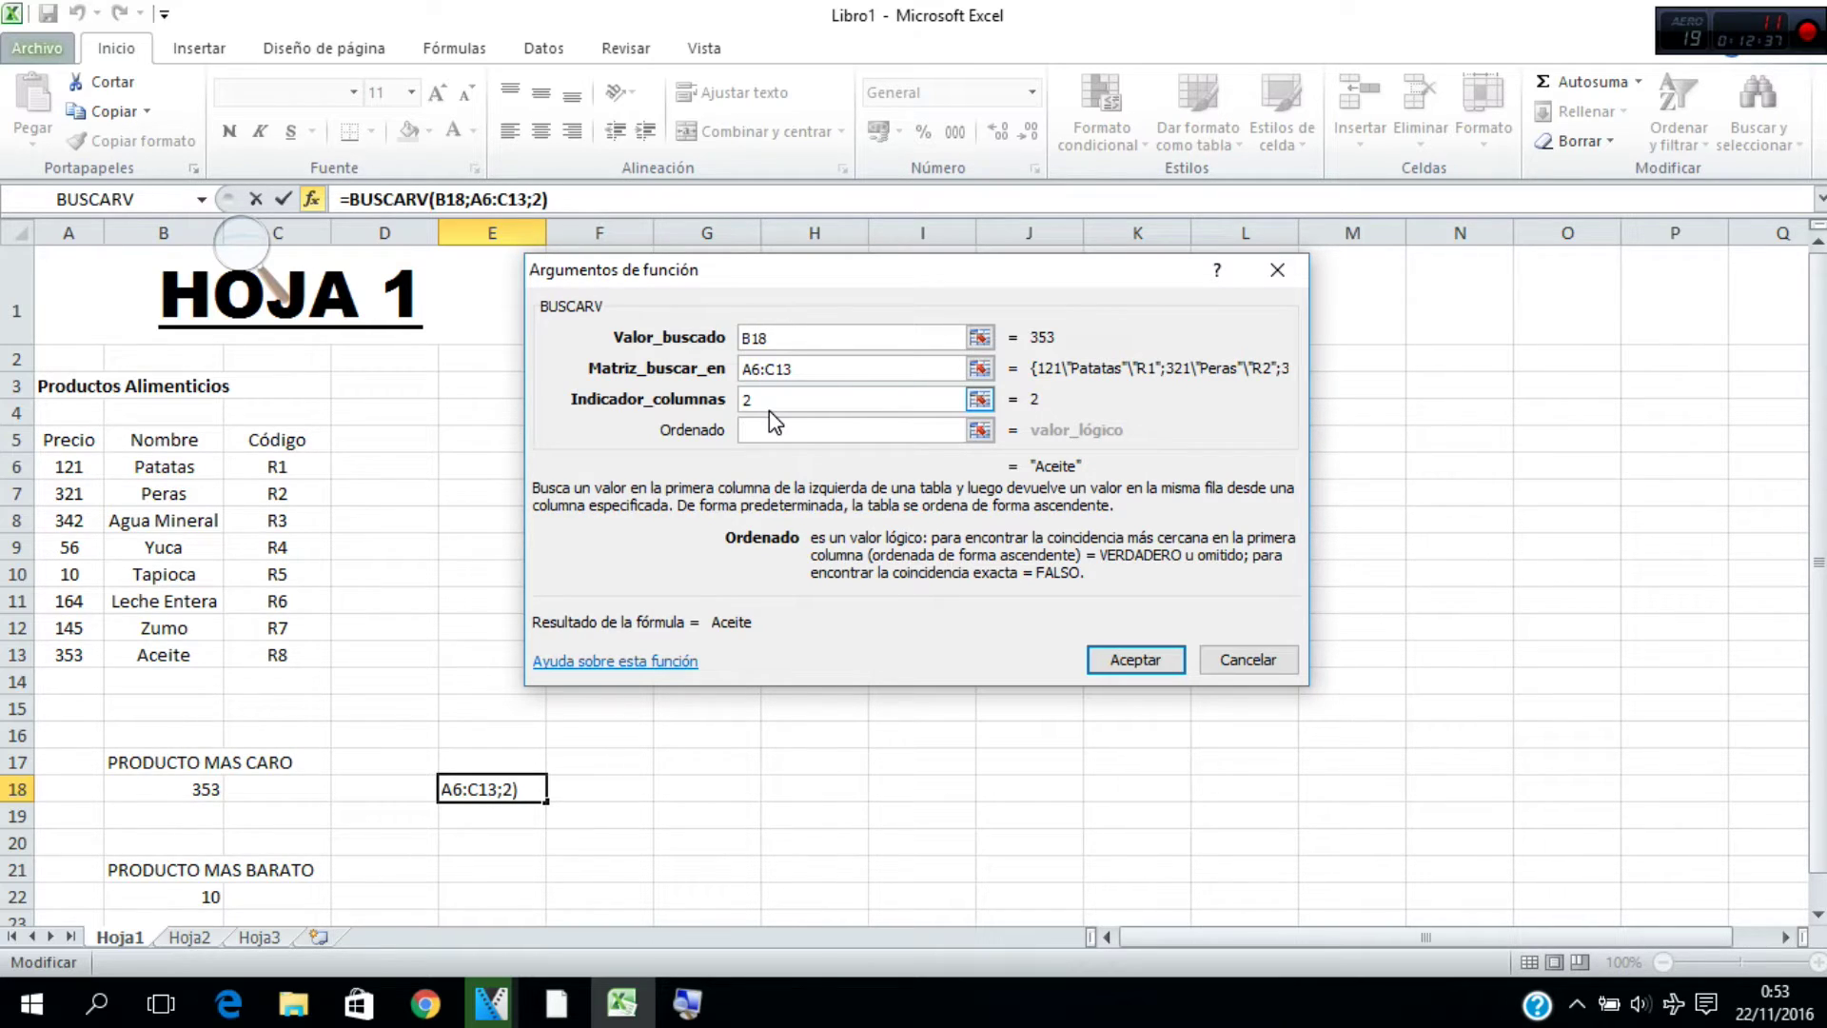
{"action": "key", "text": "Tab"}
{"action": "type", "text": "FAL"}
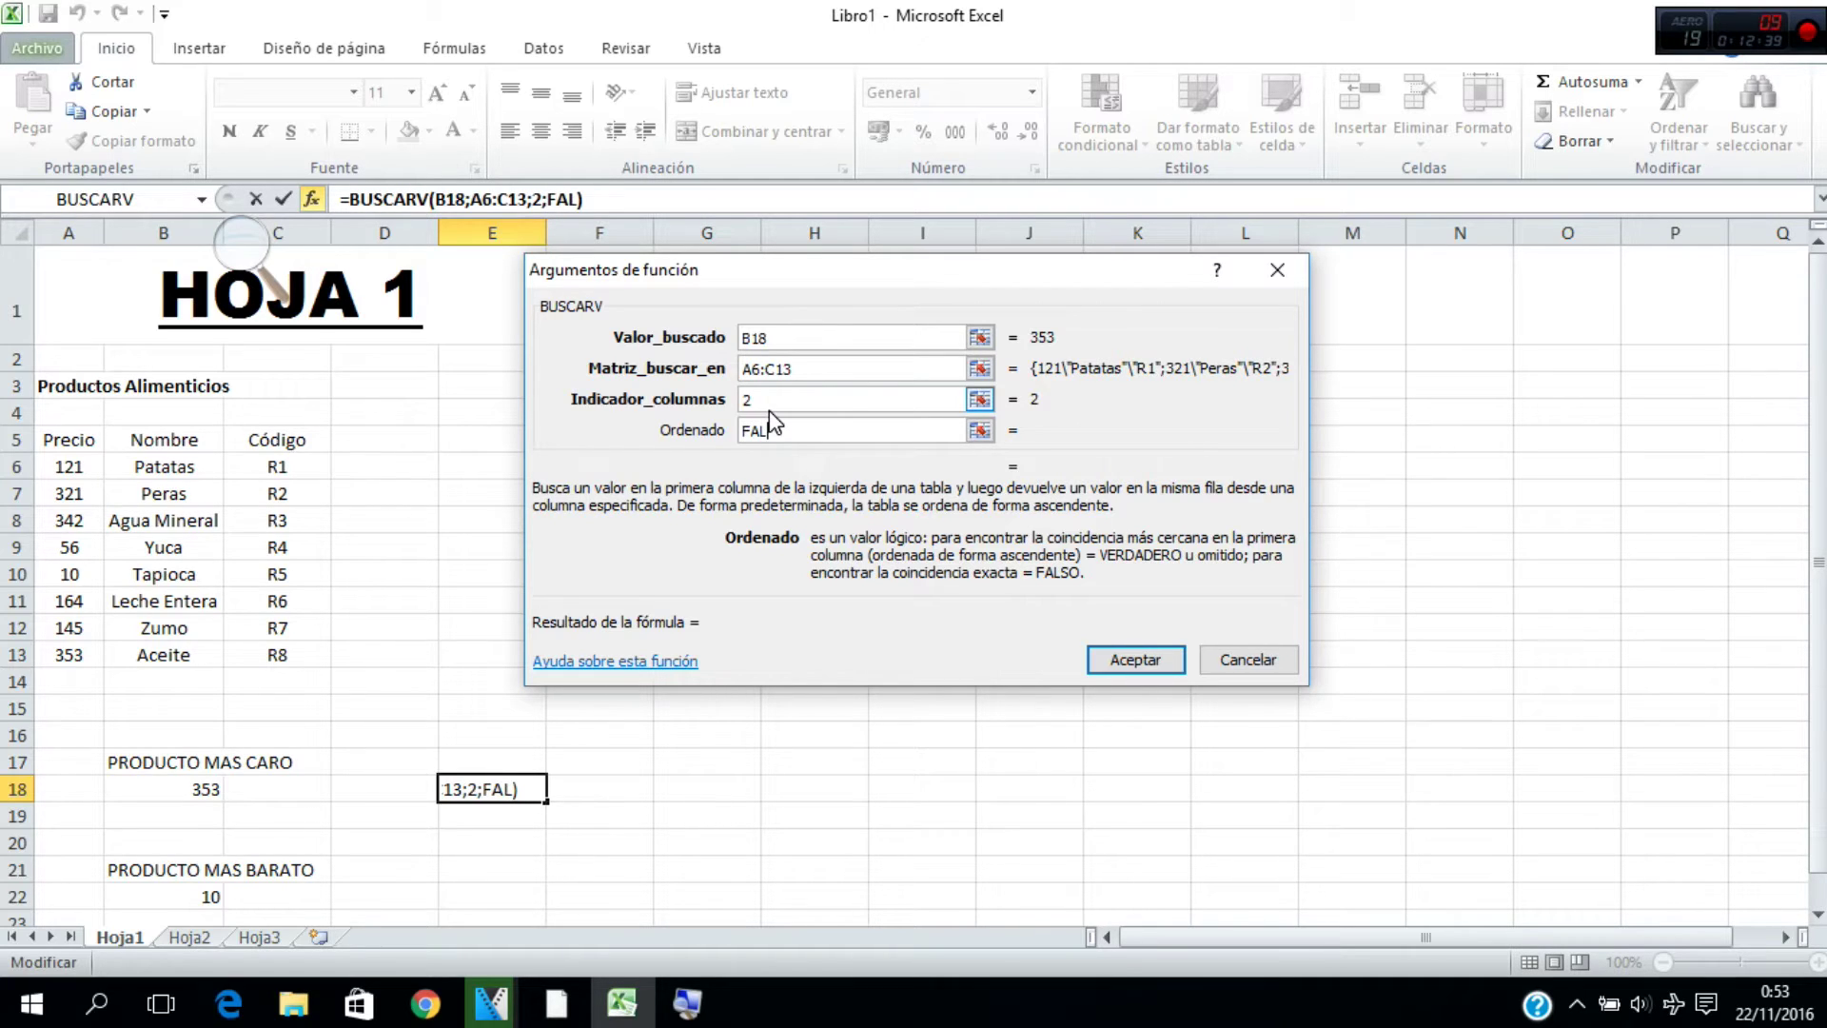
{"action": "type", "text": "SO"}
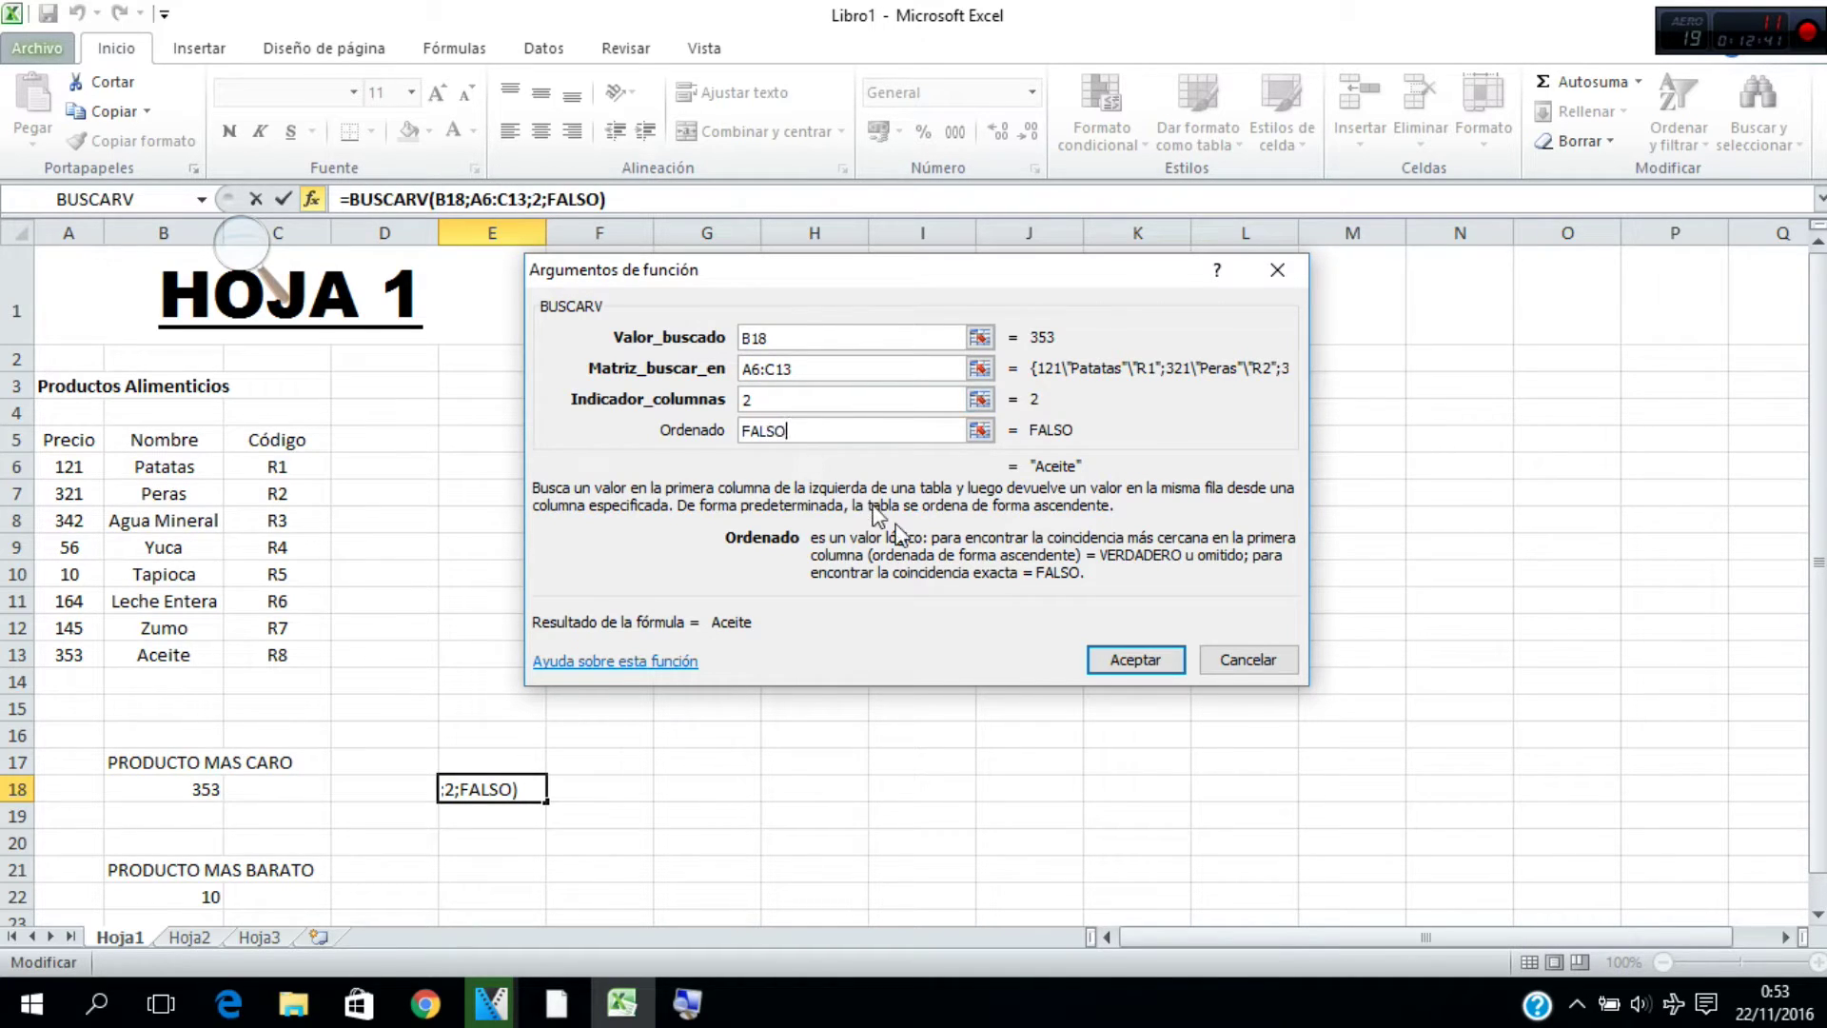
{"action": "left_click", "coordinate": [1138, 659]}
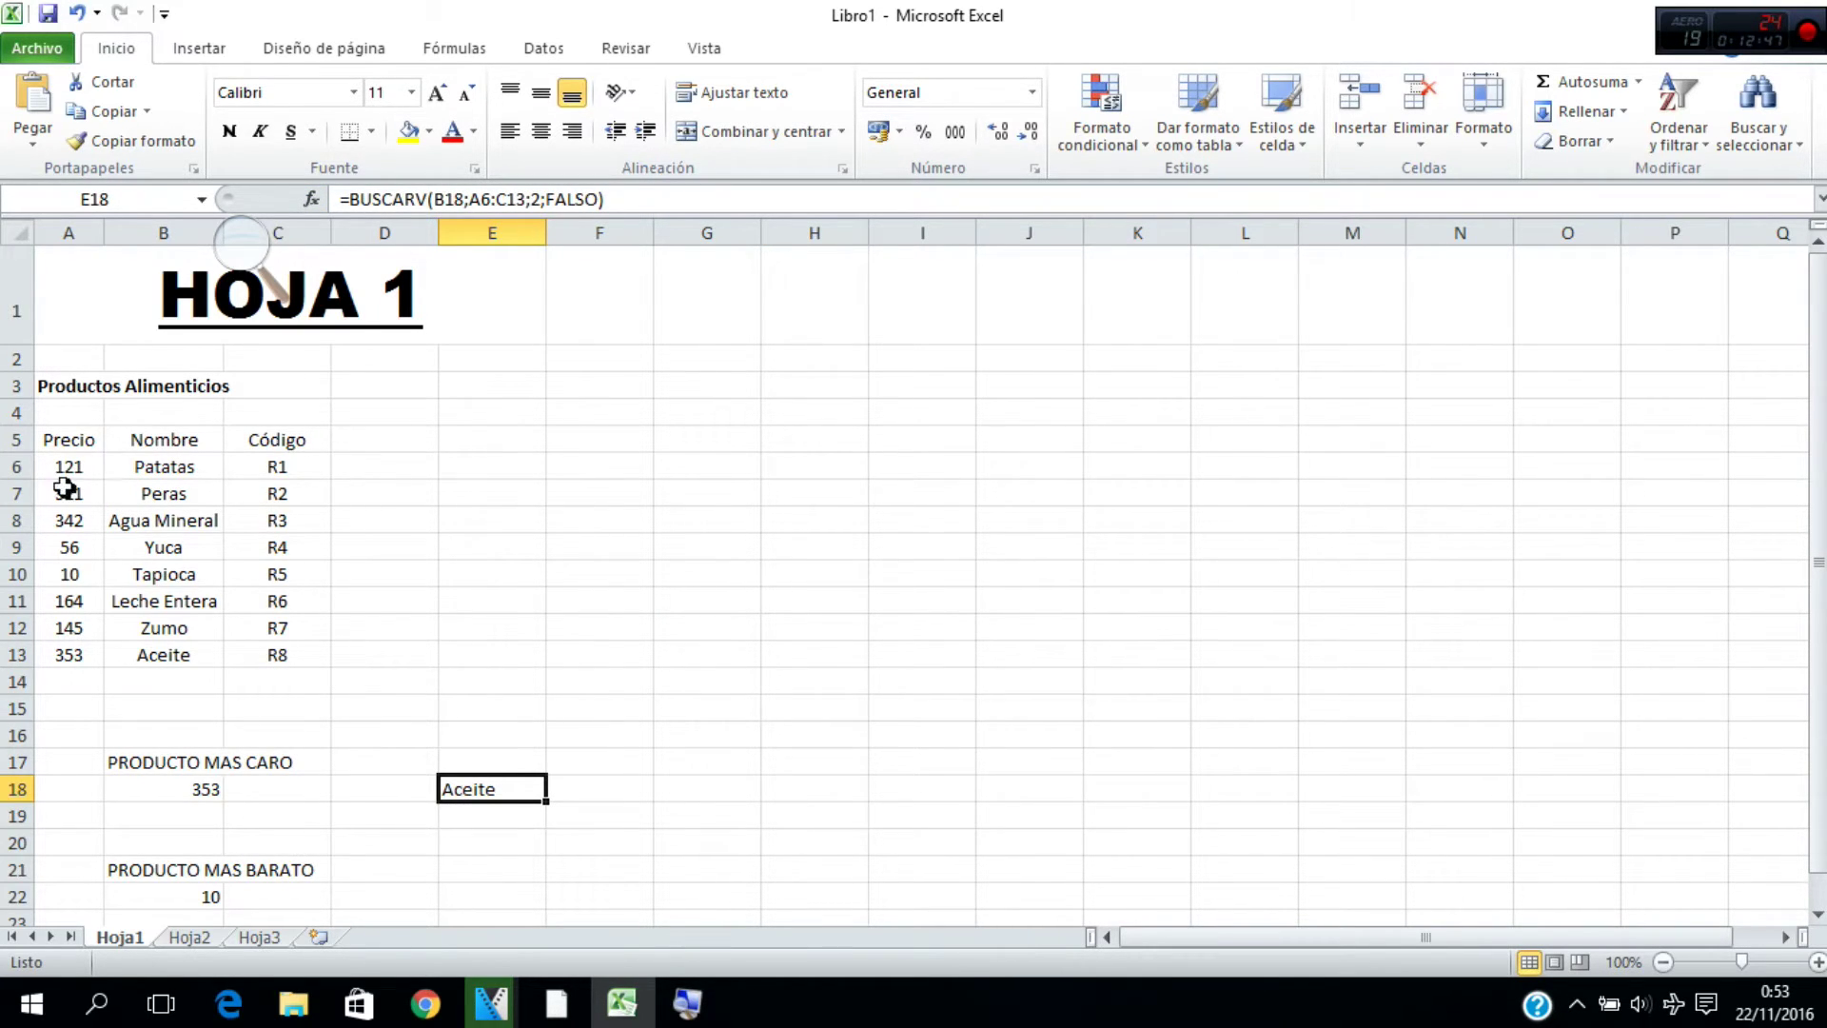
Change Yuca's price in A9 to 1000
{"action": "left_click", "coordinate": [52, 550]}
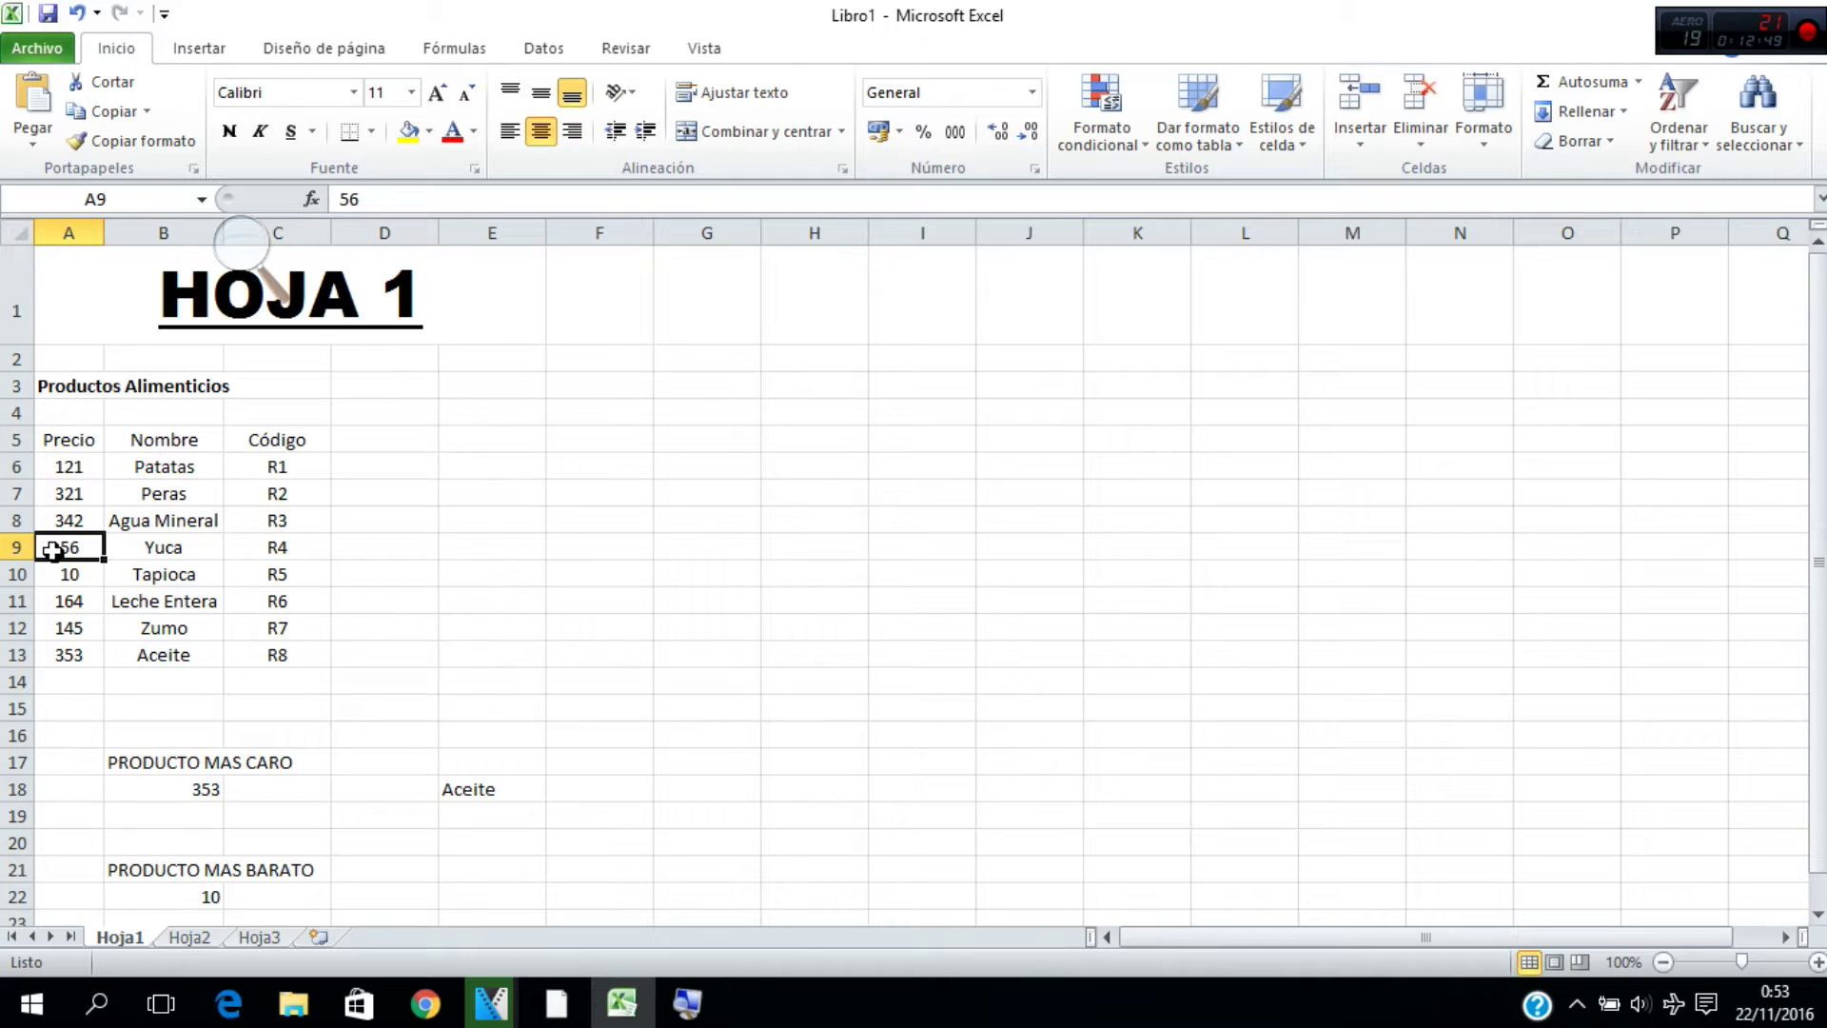
{"action": "type", "text": "1000"}
{"action": "key", "text": "Return"}
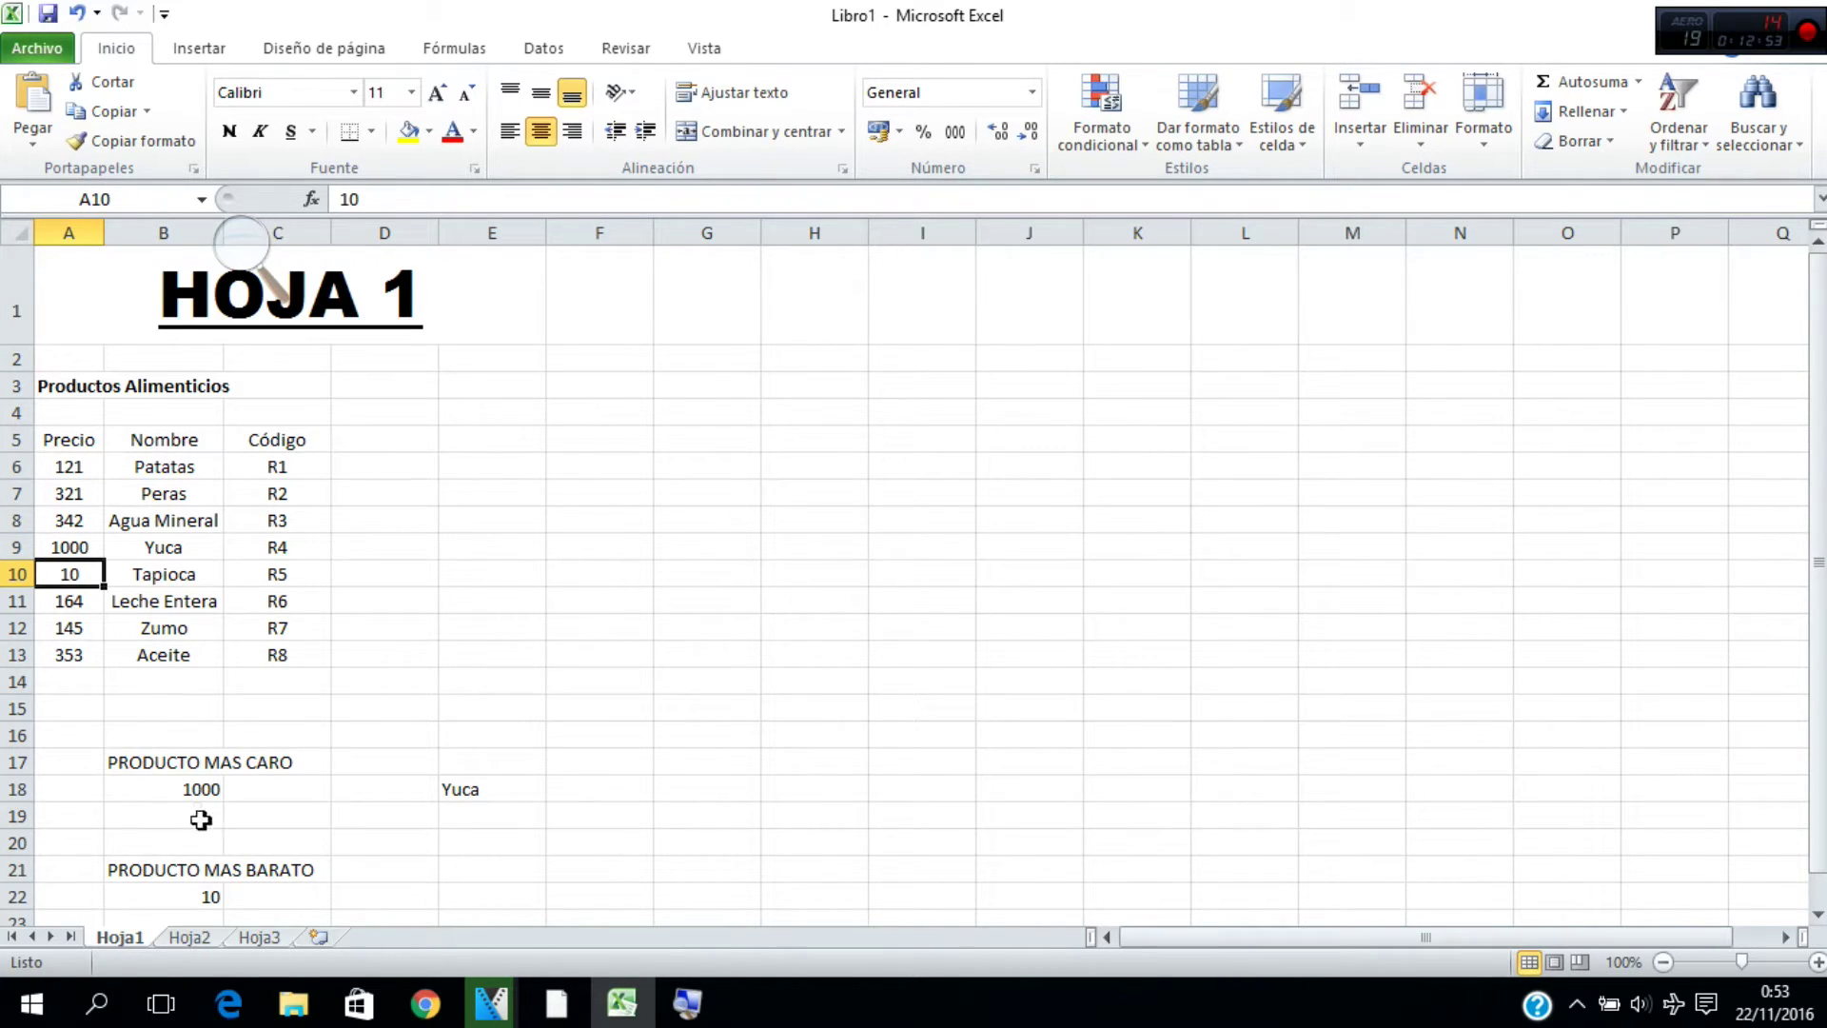
Verify B18 now reads 1000 and E18 names Yuca, then select cell E22
{"action": "left_click", "coordinate": [490, 788]}
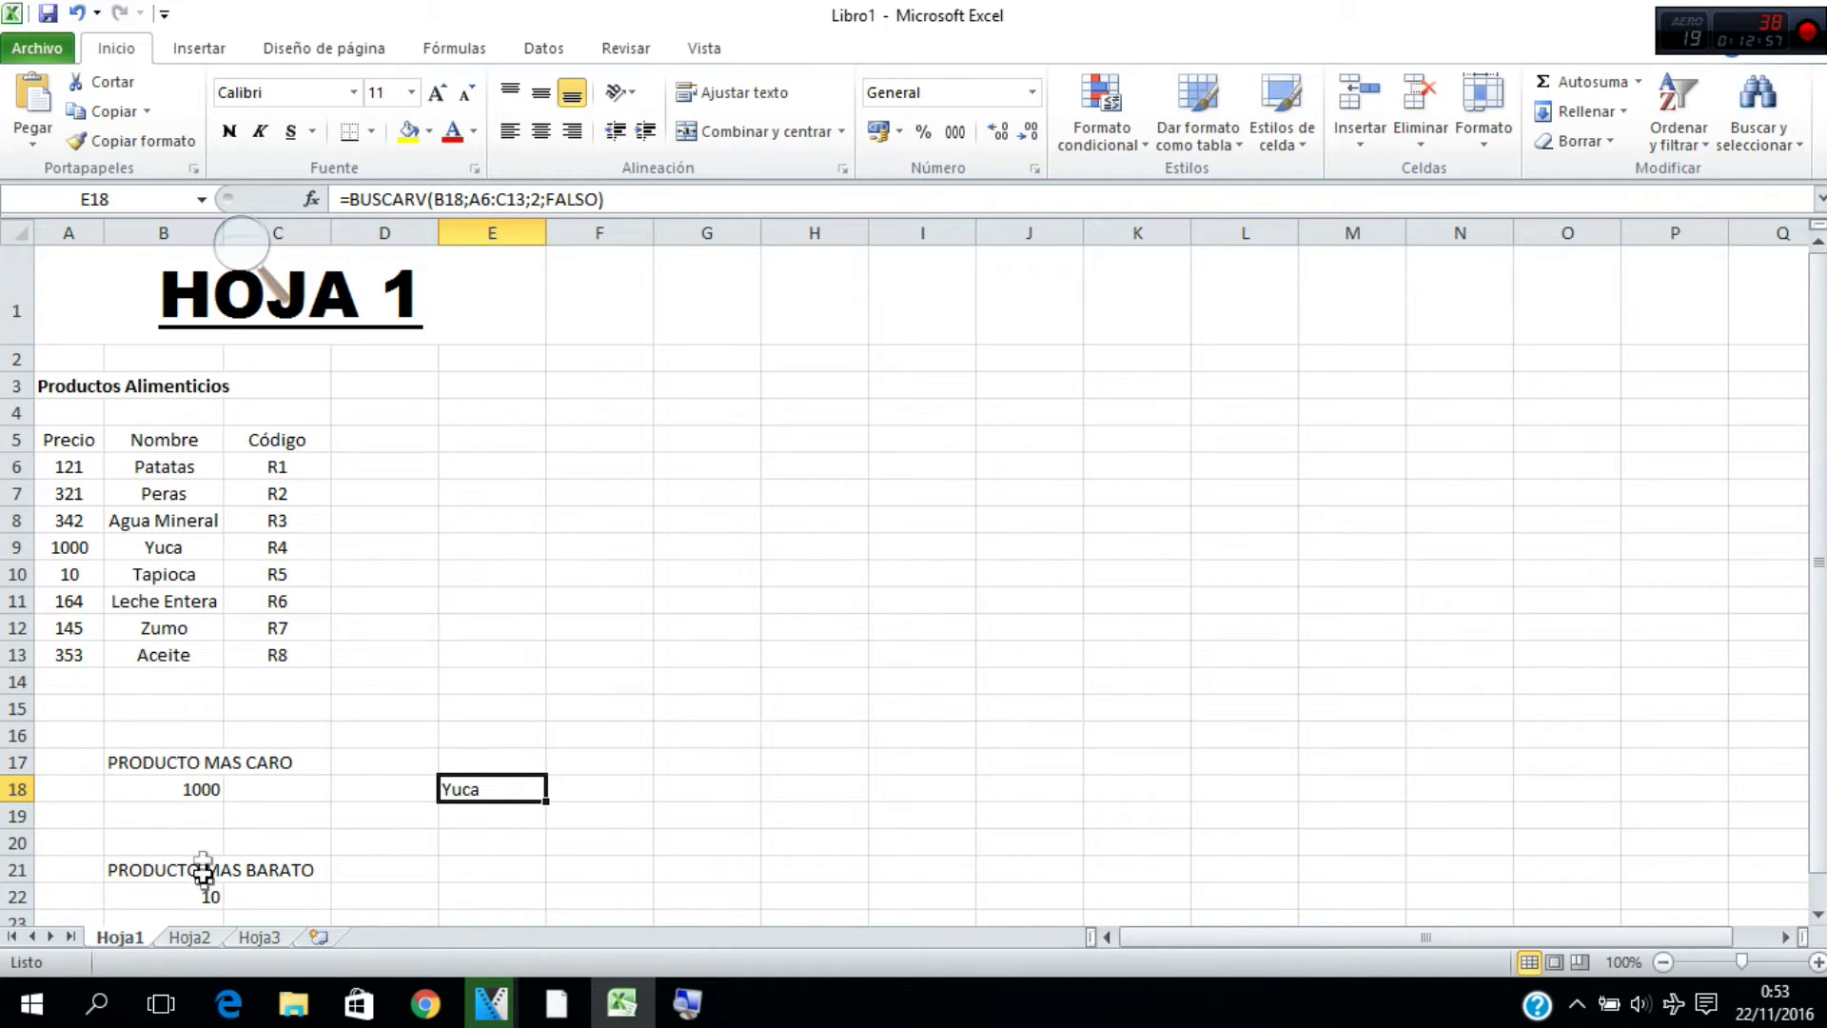
{"action": "left_click", "coordinate": [204, 791]}
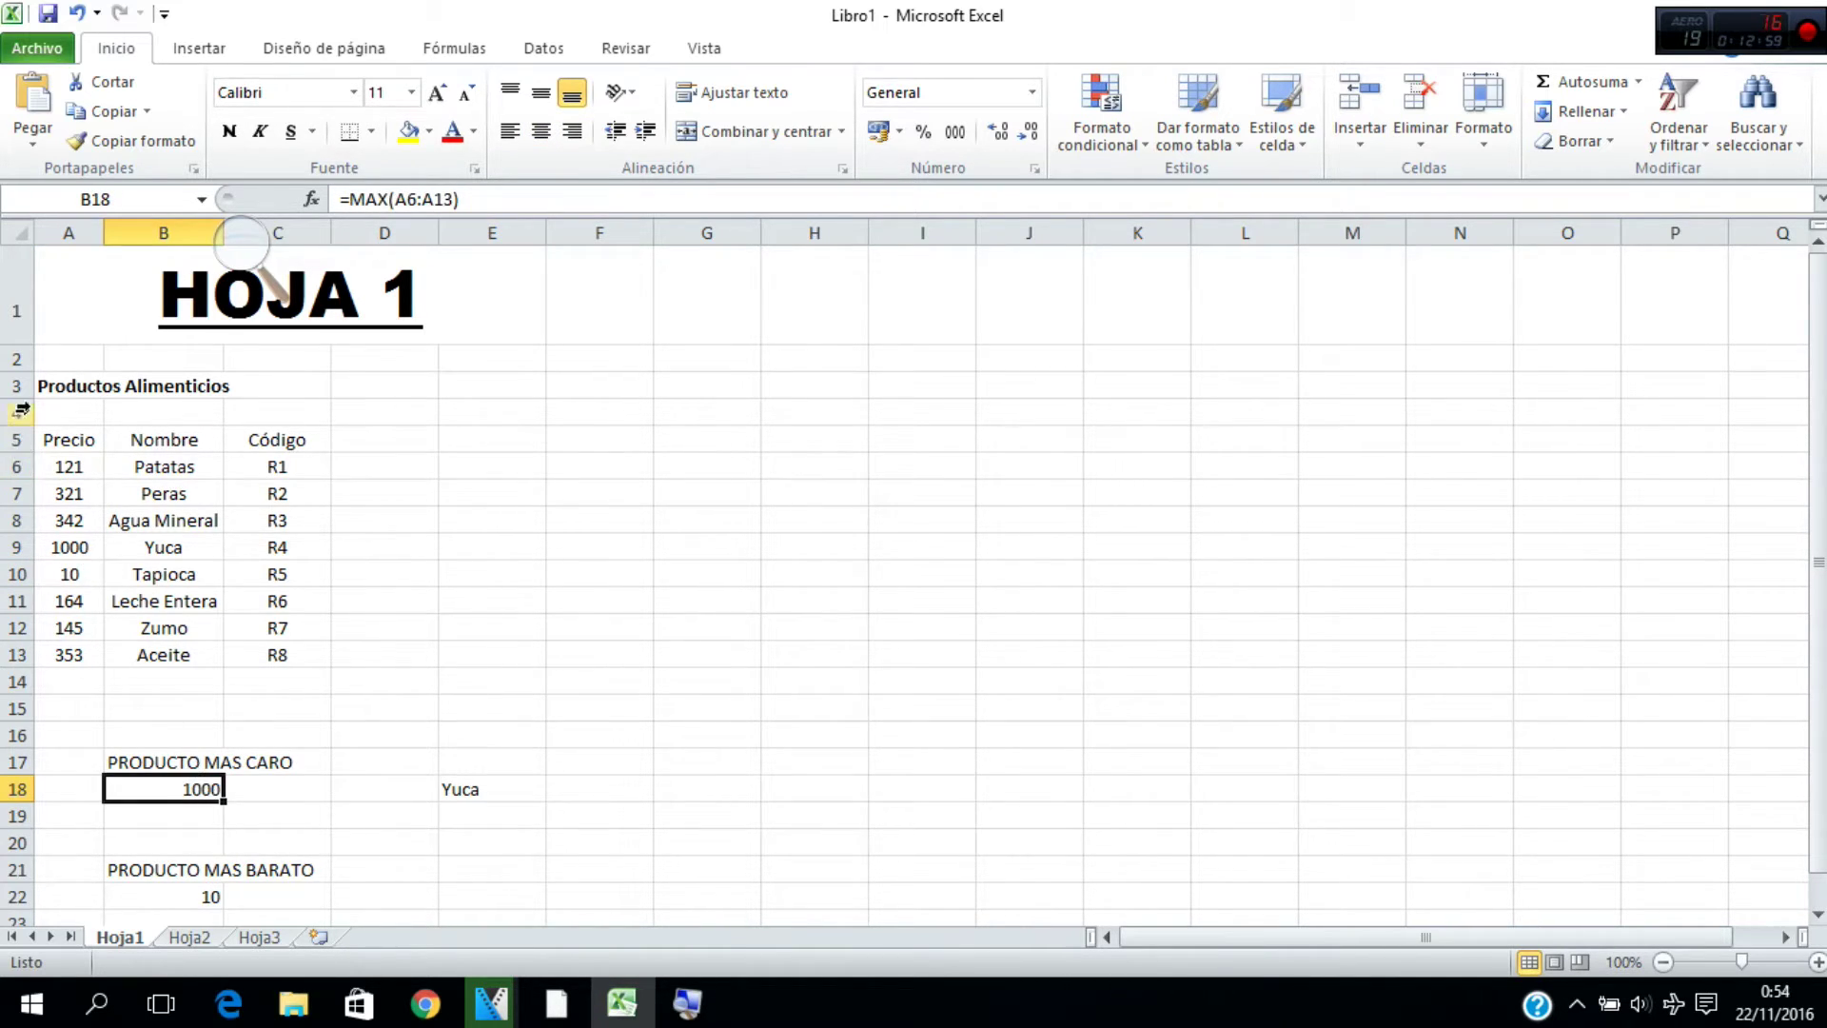
{"action": "left_click", "coordinate": [70, 544]}
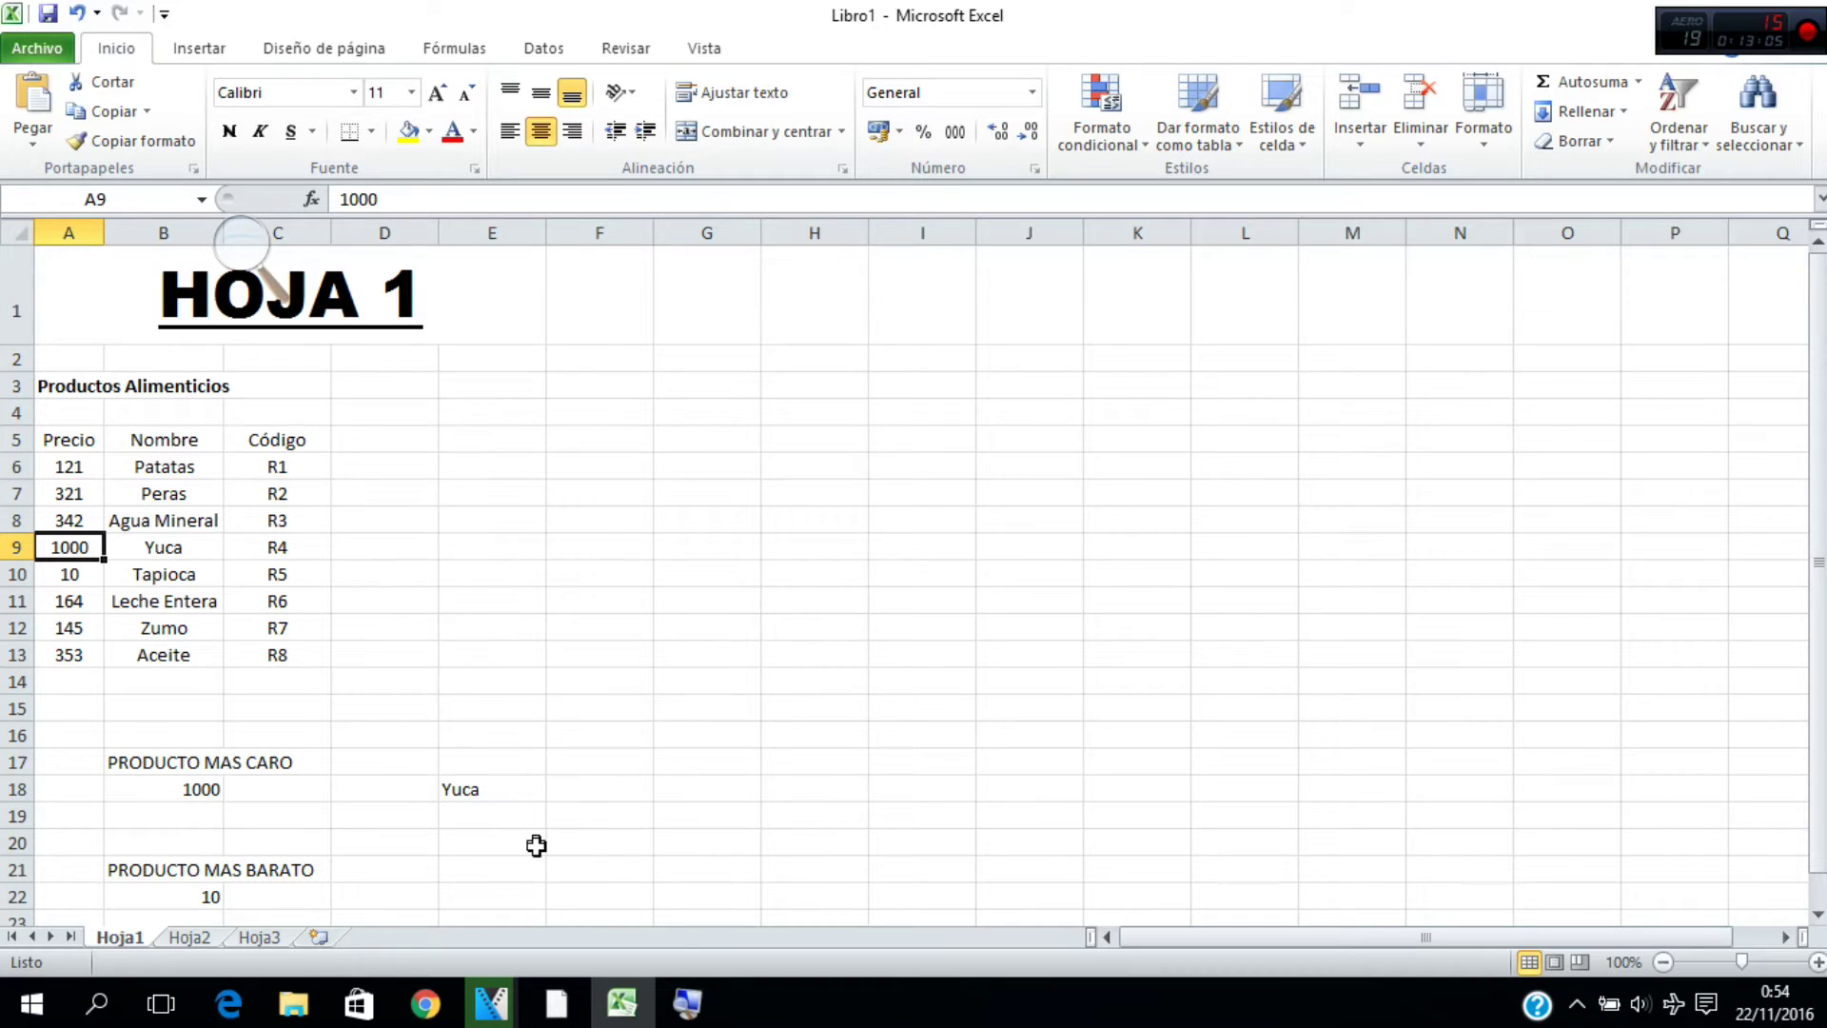
{"action": "scroll", "coordinate": [304, 875], "scroll_direction": "down", "scroll_amount": 2}
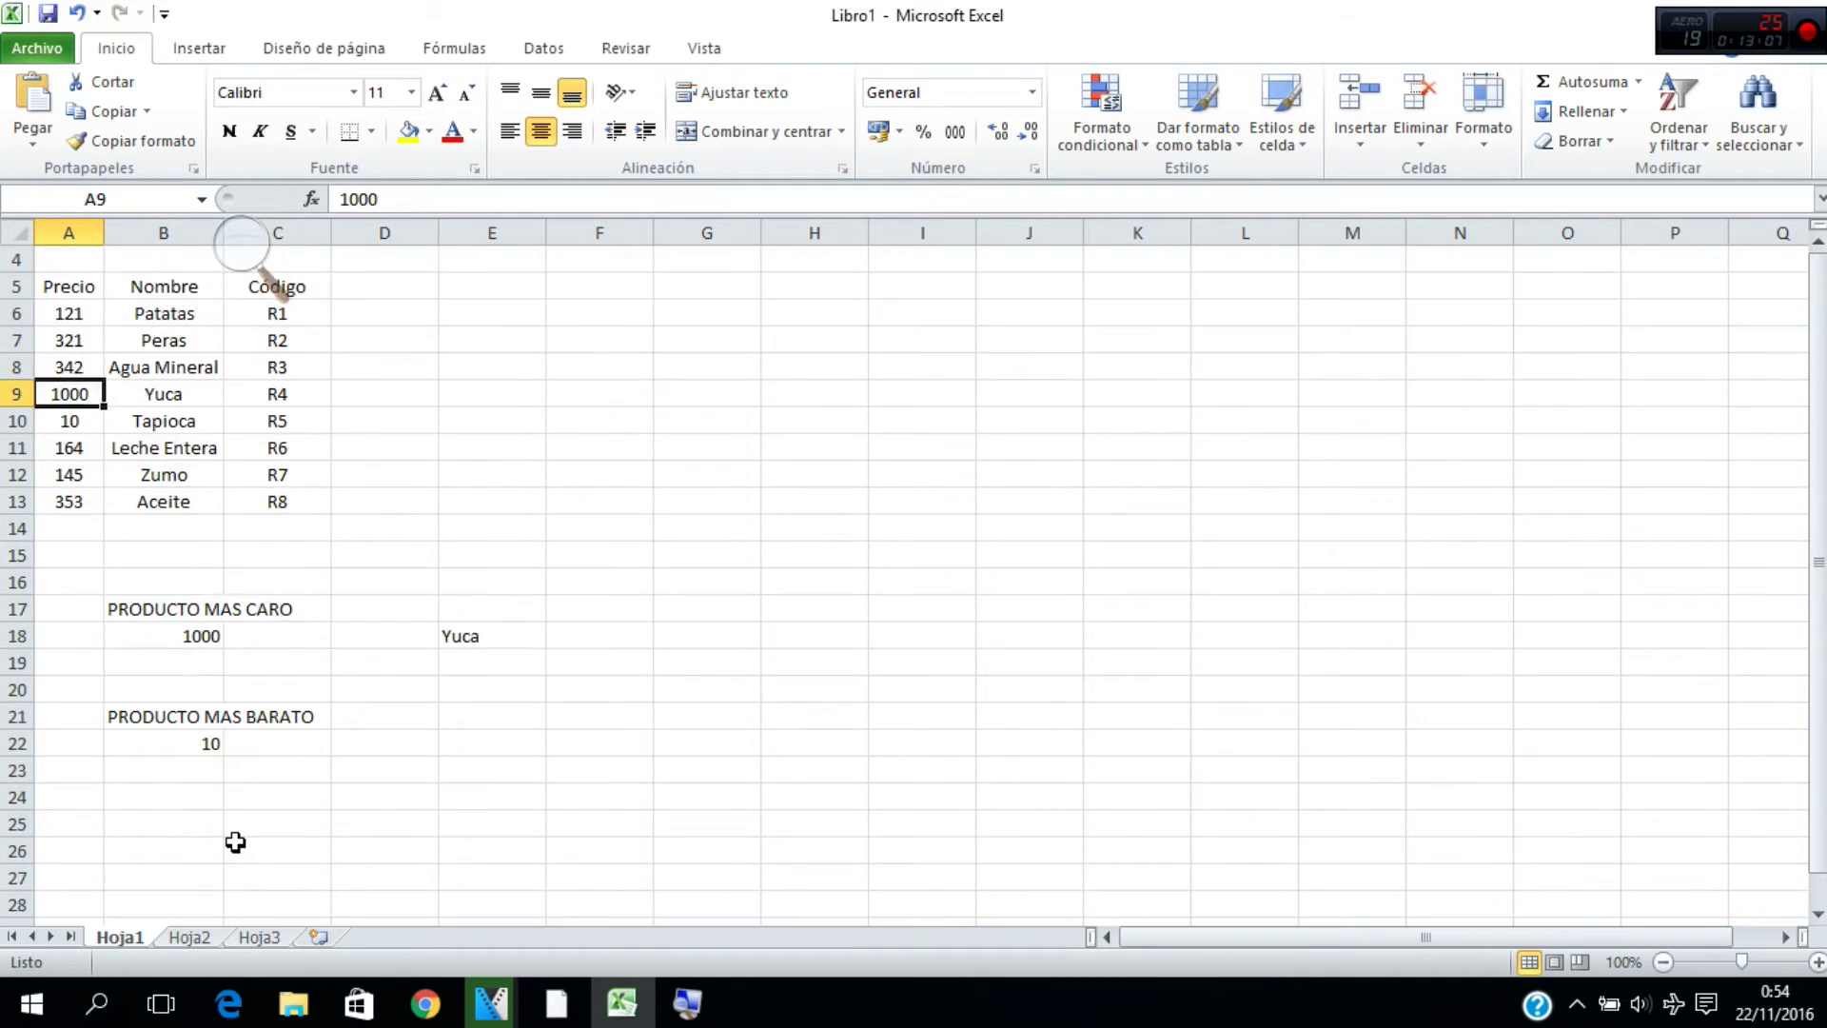
{"action": "left_click", "coordinate": [475, 670]}
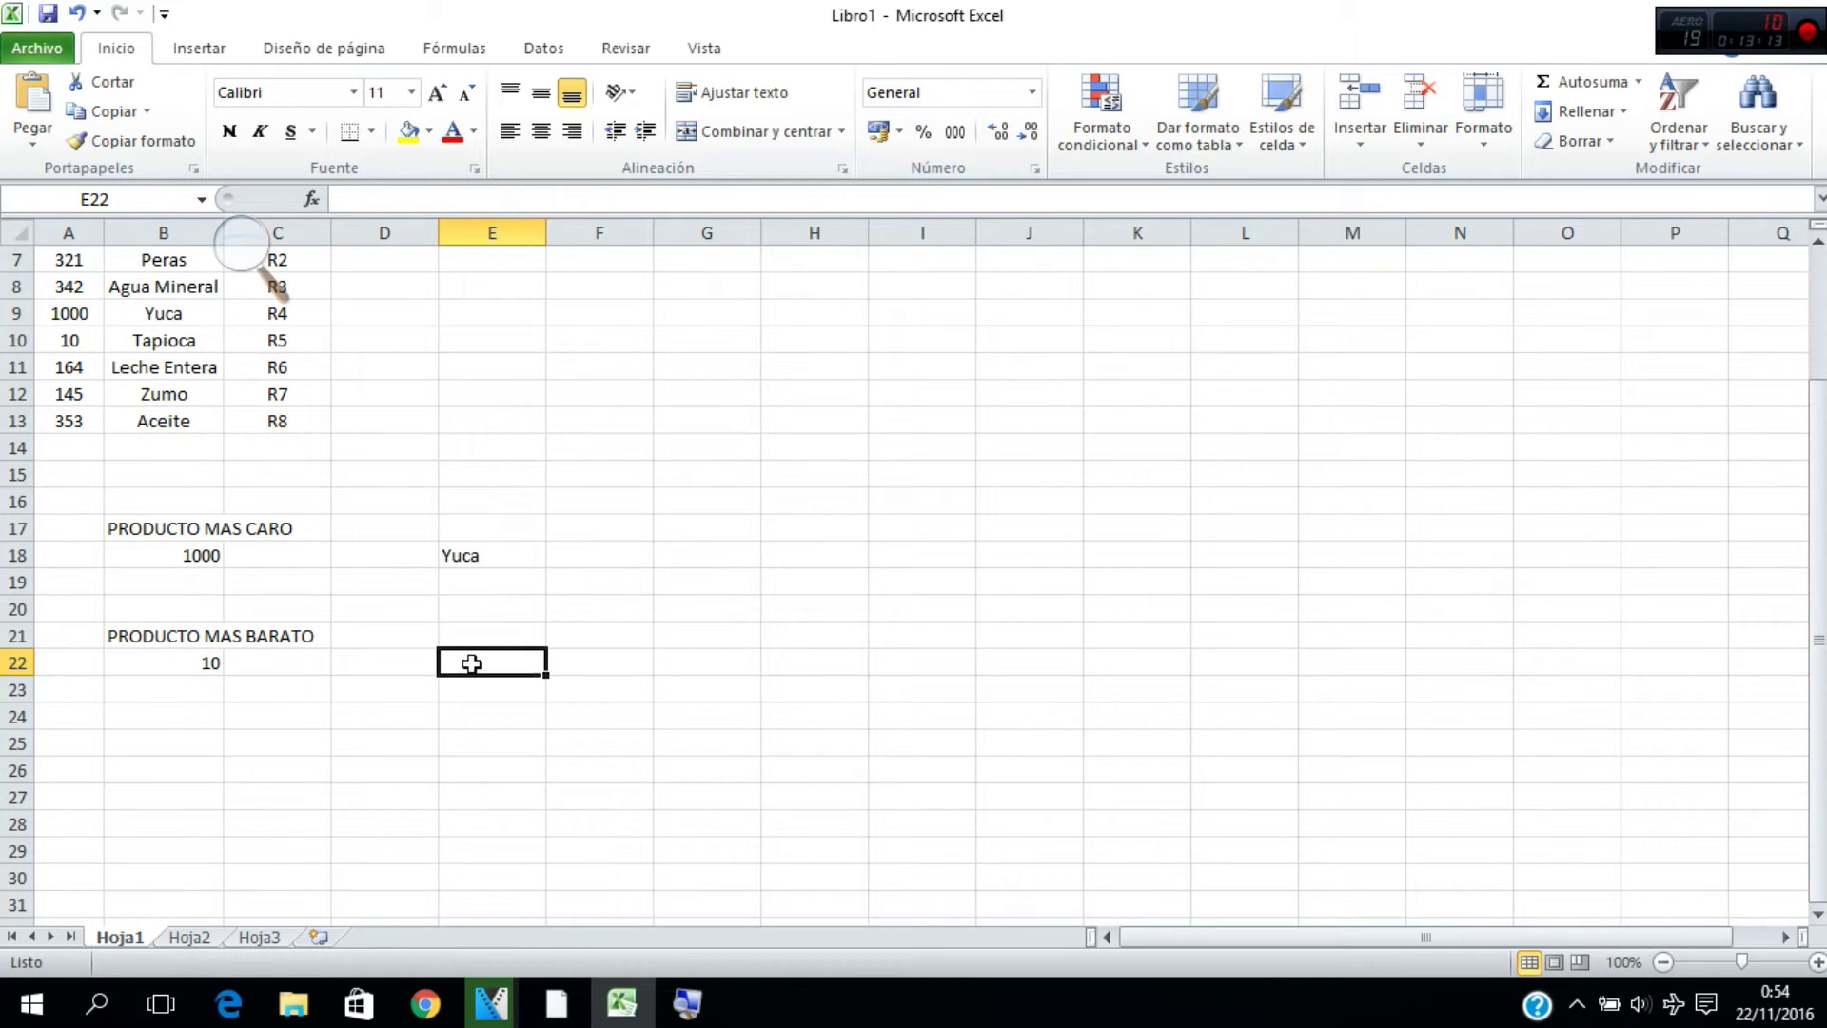
Insert the BUSCARV function into cell E22 from the Insert Function dialog
{"action": "left_click", "coordinate": [310, 200]}
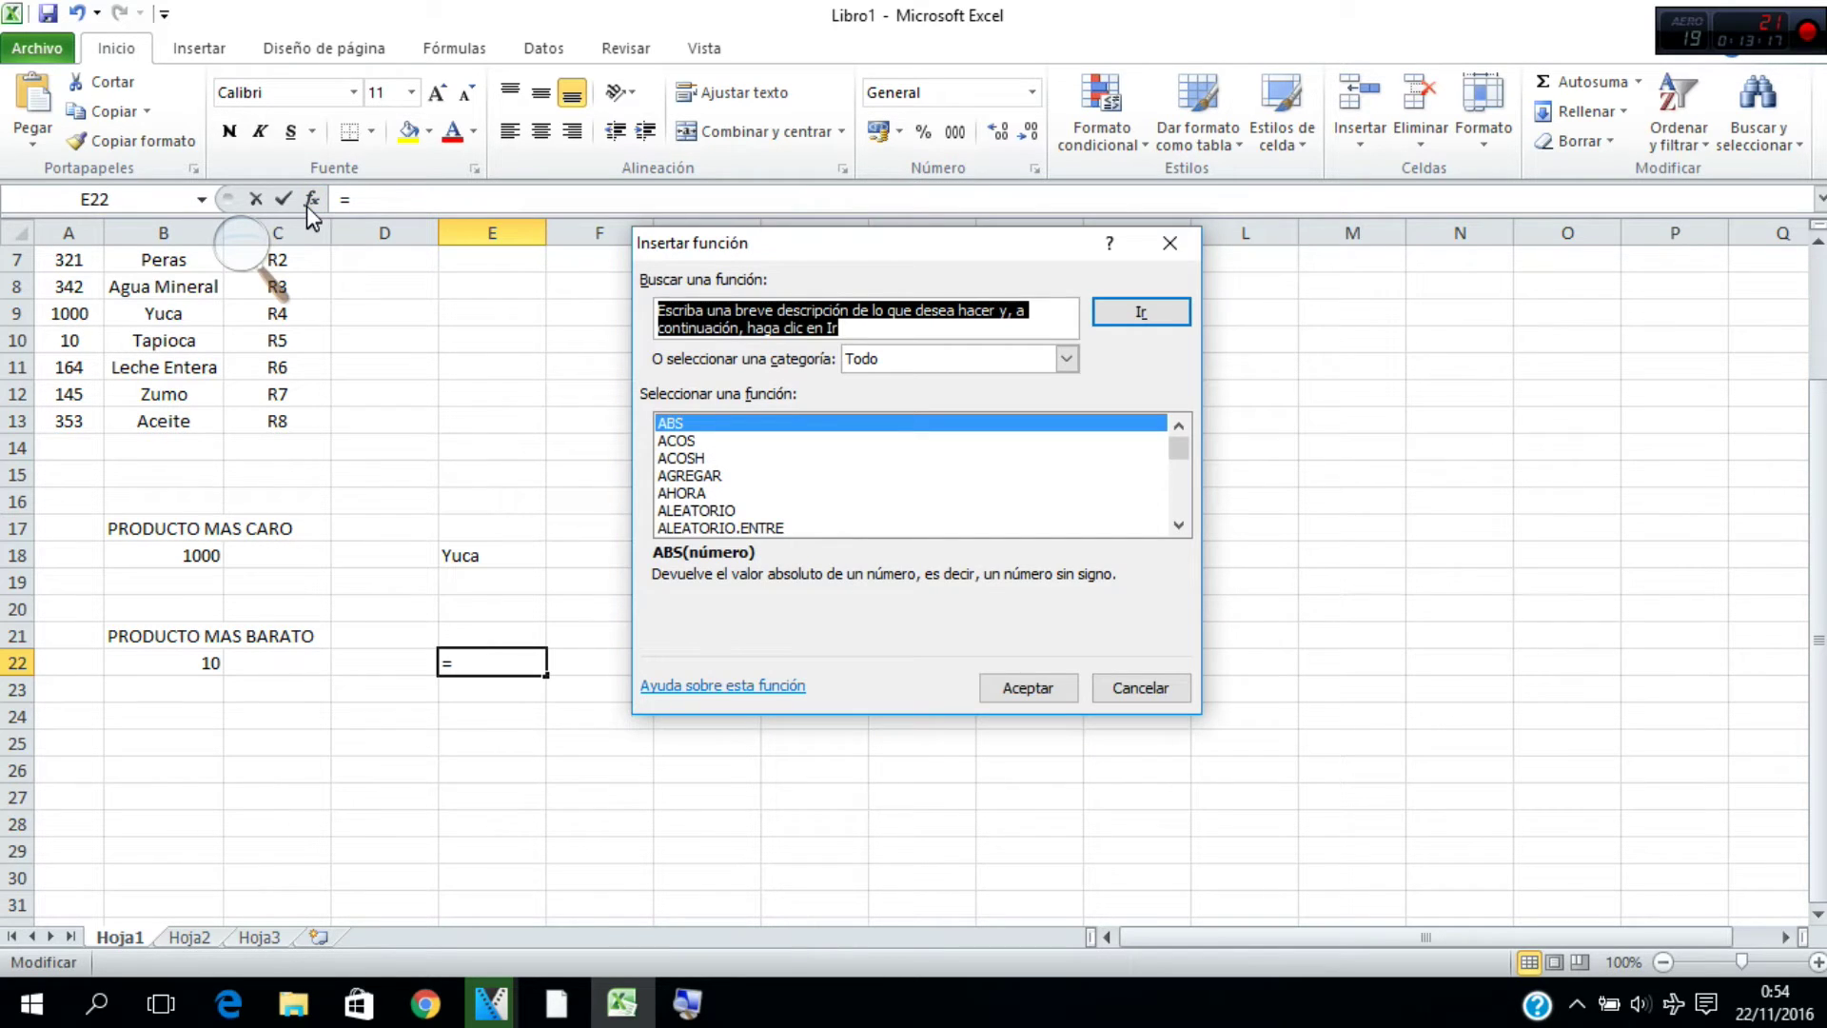
{"action": "left_click", "coordinate": [1178, 526]}
{"action": "left_click", "coordinate": [1178, 525]}
{"action": "left_click", "coordinate": [1179, 525]}
{"action": "left_click", "coordinate": [1178, 526]}
{"action": "left_click", "coordinate": [1179, 526]}
{"action": "left_click", "coordinate": [1178, 525]}
{"action": "left_click", "coordinate": [1178, 525]}
{"action": "left_click", "coordinate": [1178, 525]}
{"action": "left_click", "coordinate": [1178, 526]}
{"action": "left_click", "coordinate": [1178, 526]}
{"action": "left_click", "coordinate": [1179, 525]}
{"action": "left_click", "coordinate": [707, 440]}
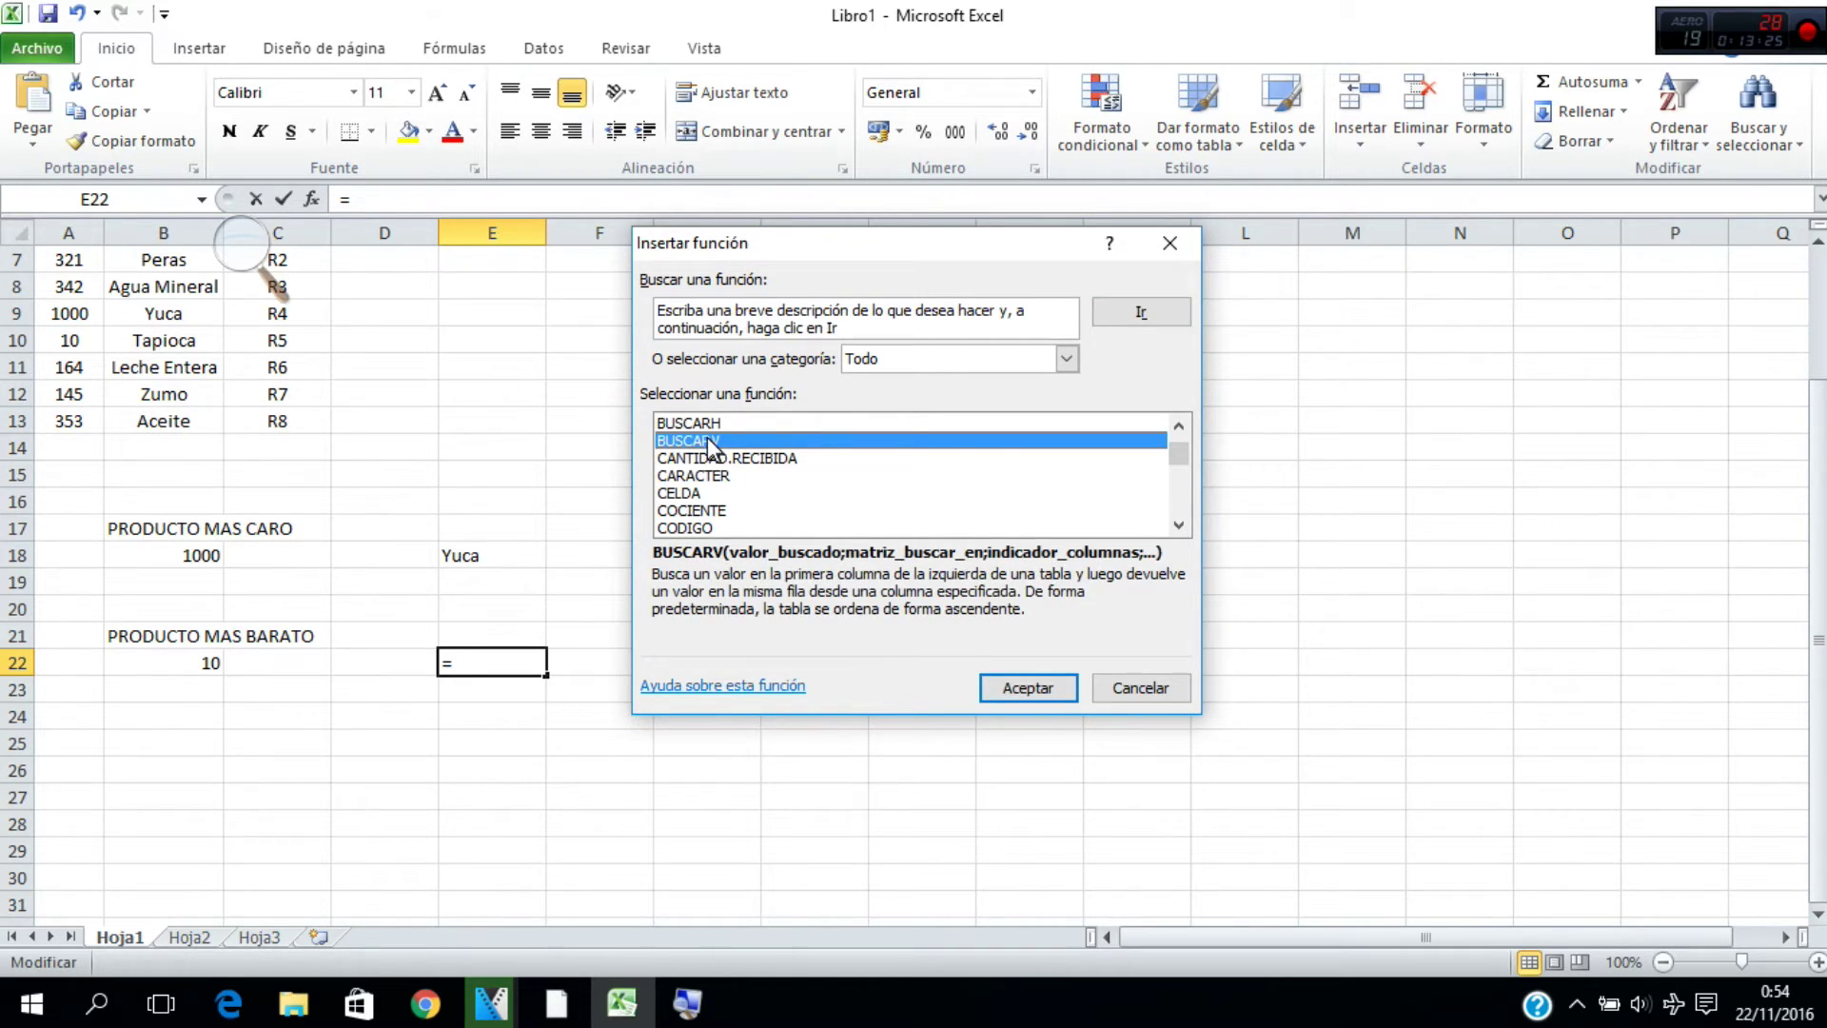
{"action": "left_click", "coordinate": [1043, 696]}
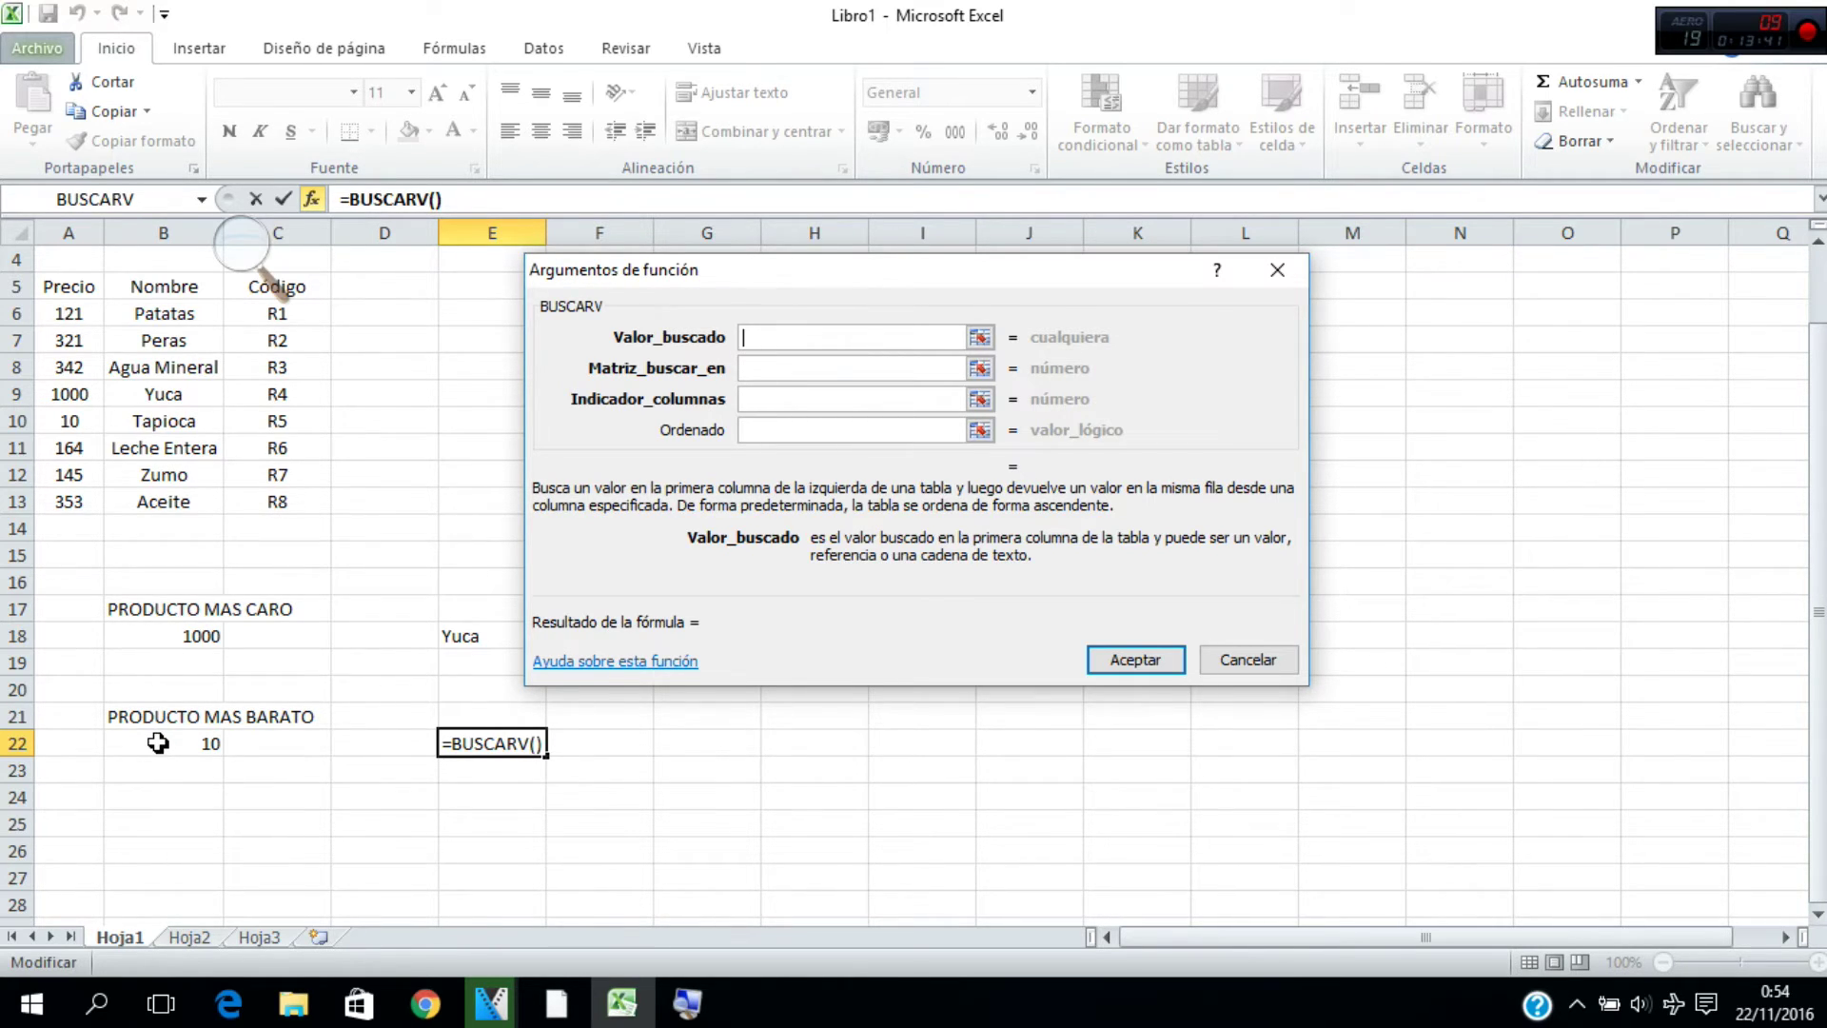
Set E22's BUSCARV lookup value to B22 and its table range to A6:C13
{"action": "left_click", "coordinate": [158, 743]}
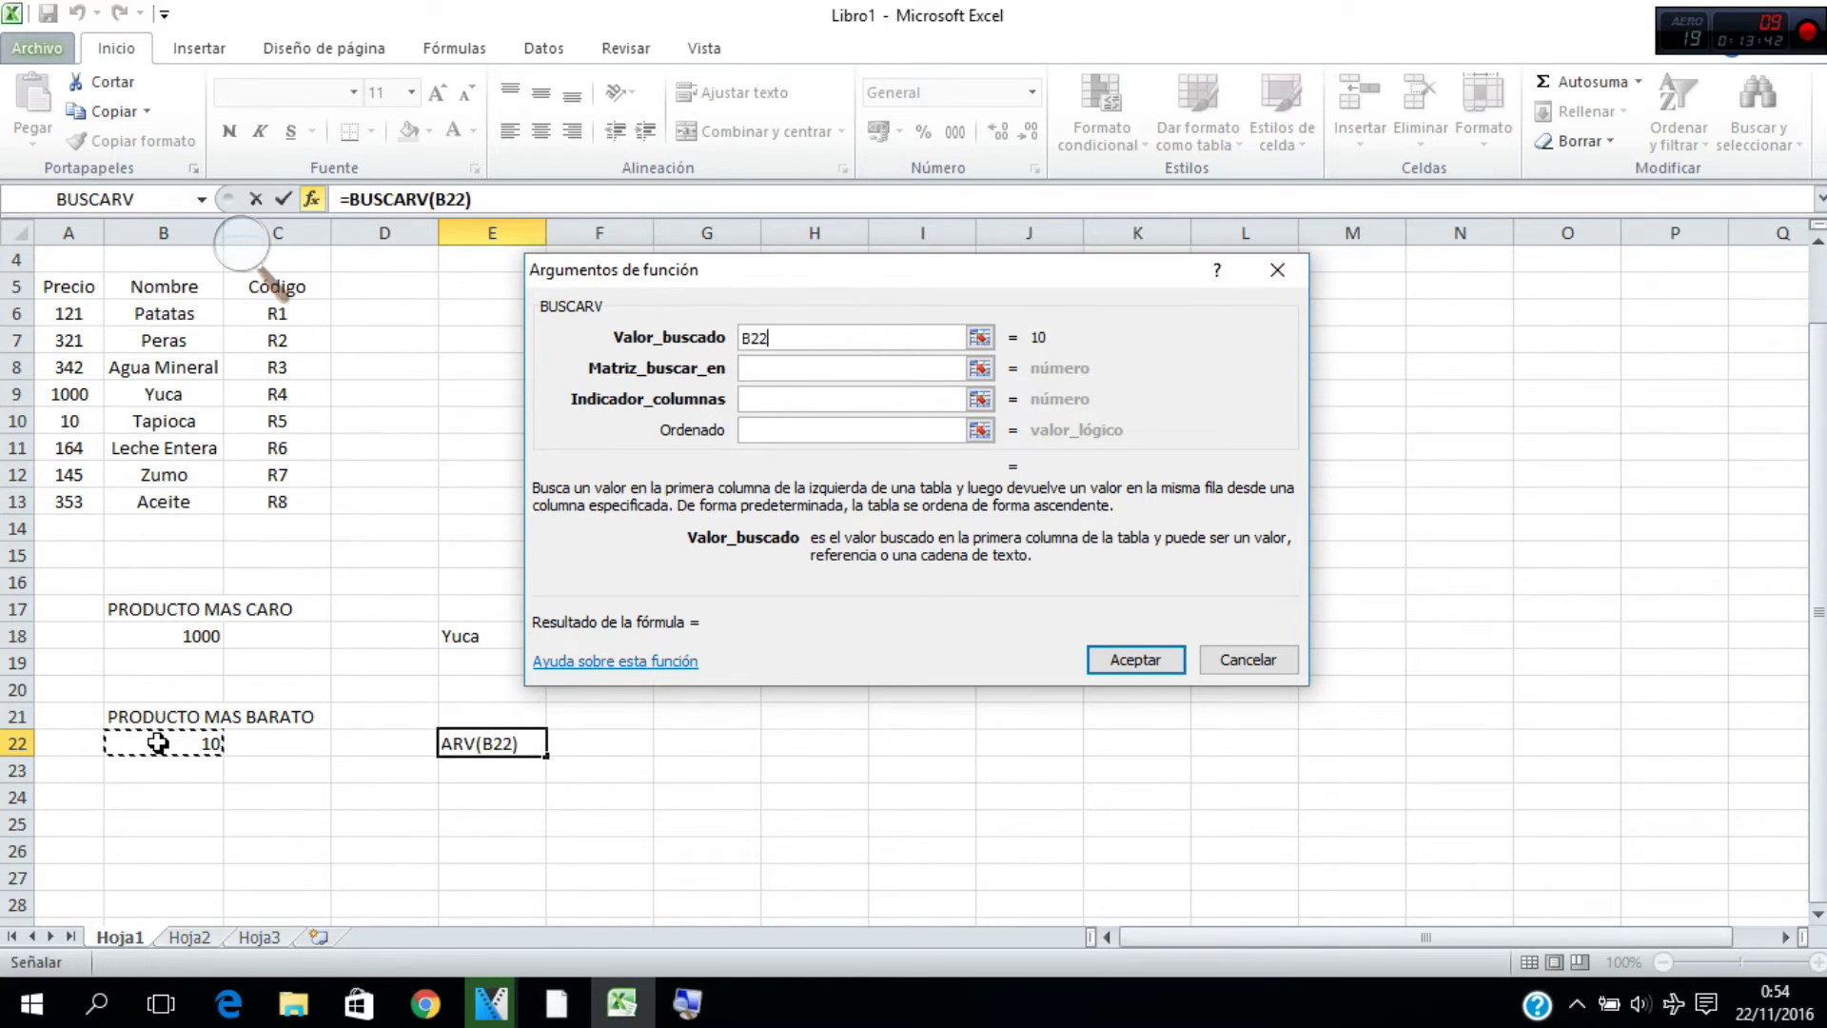
{"action": "left_click", "coordinate": [793, 369]}
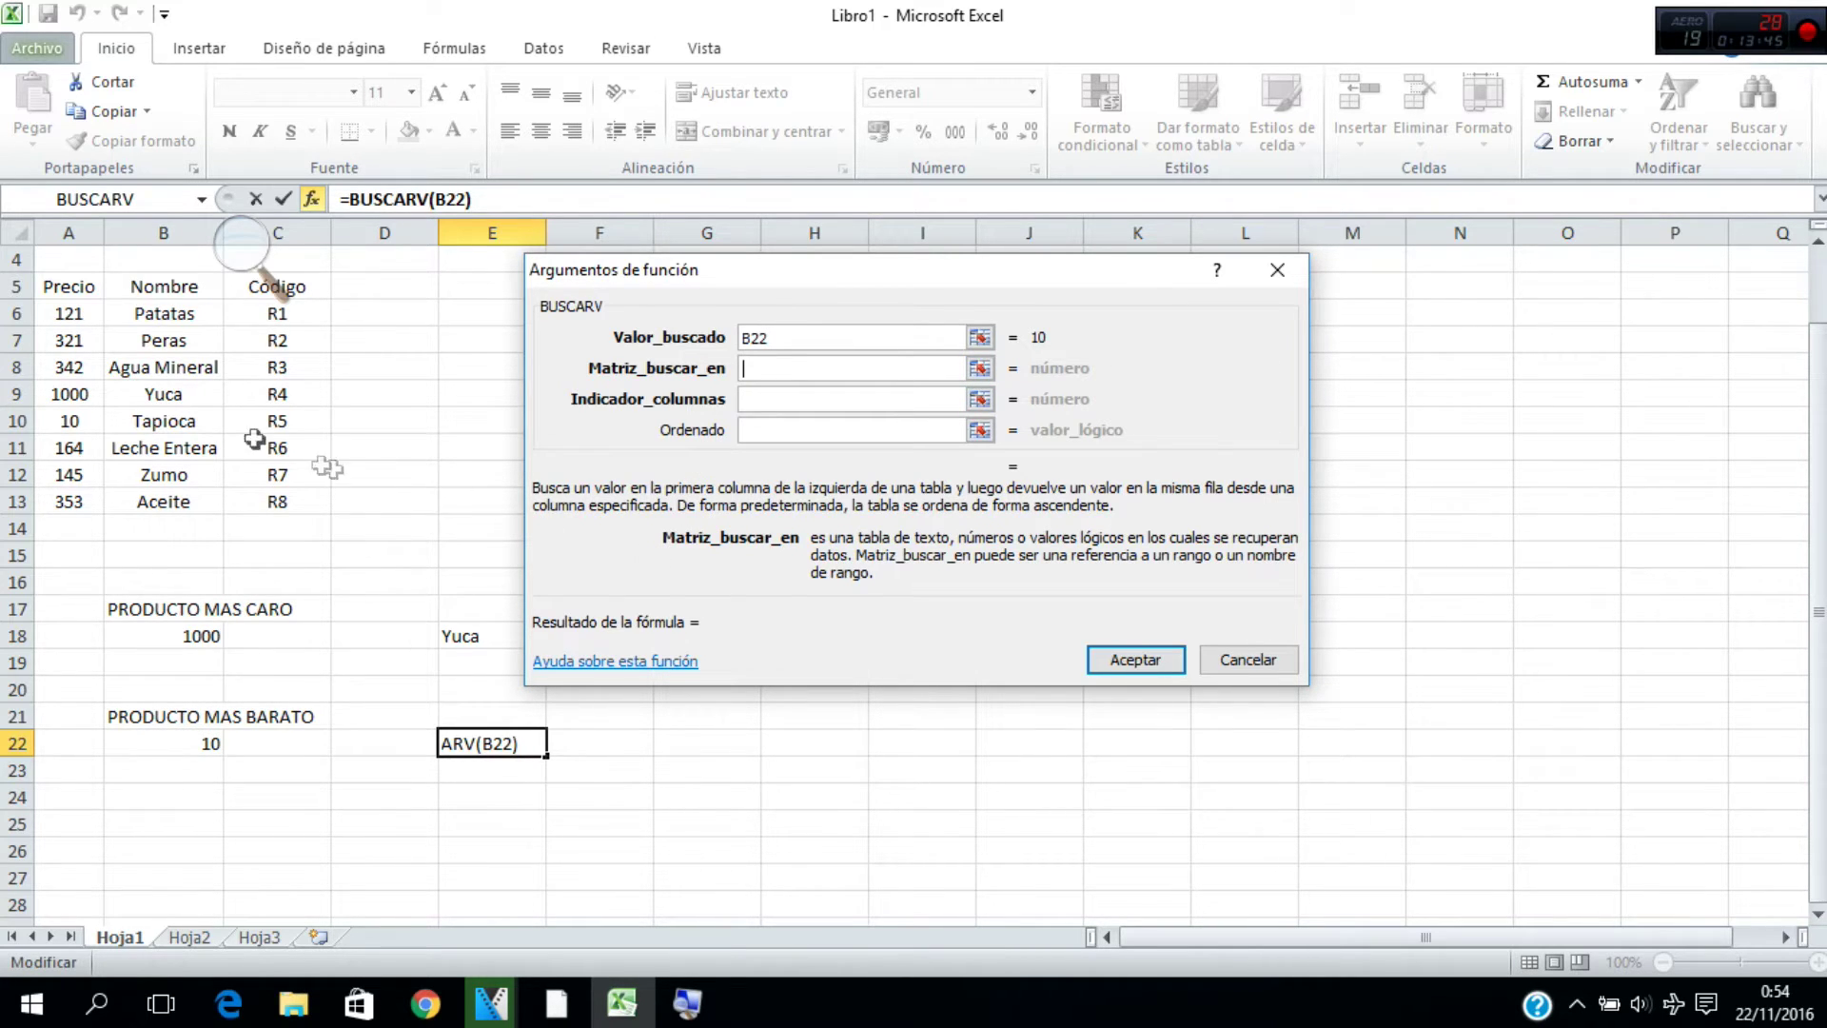
{"action": "mouse_move", "coordinate": [71, 314]}
{"action": "left_mouse_down"}
{"action": "mouse_move", "coordinate": [90, 420]}
{"action": "mouse_move", "coordinate": [249, 507]}
{"action": "left_mouse_up"}
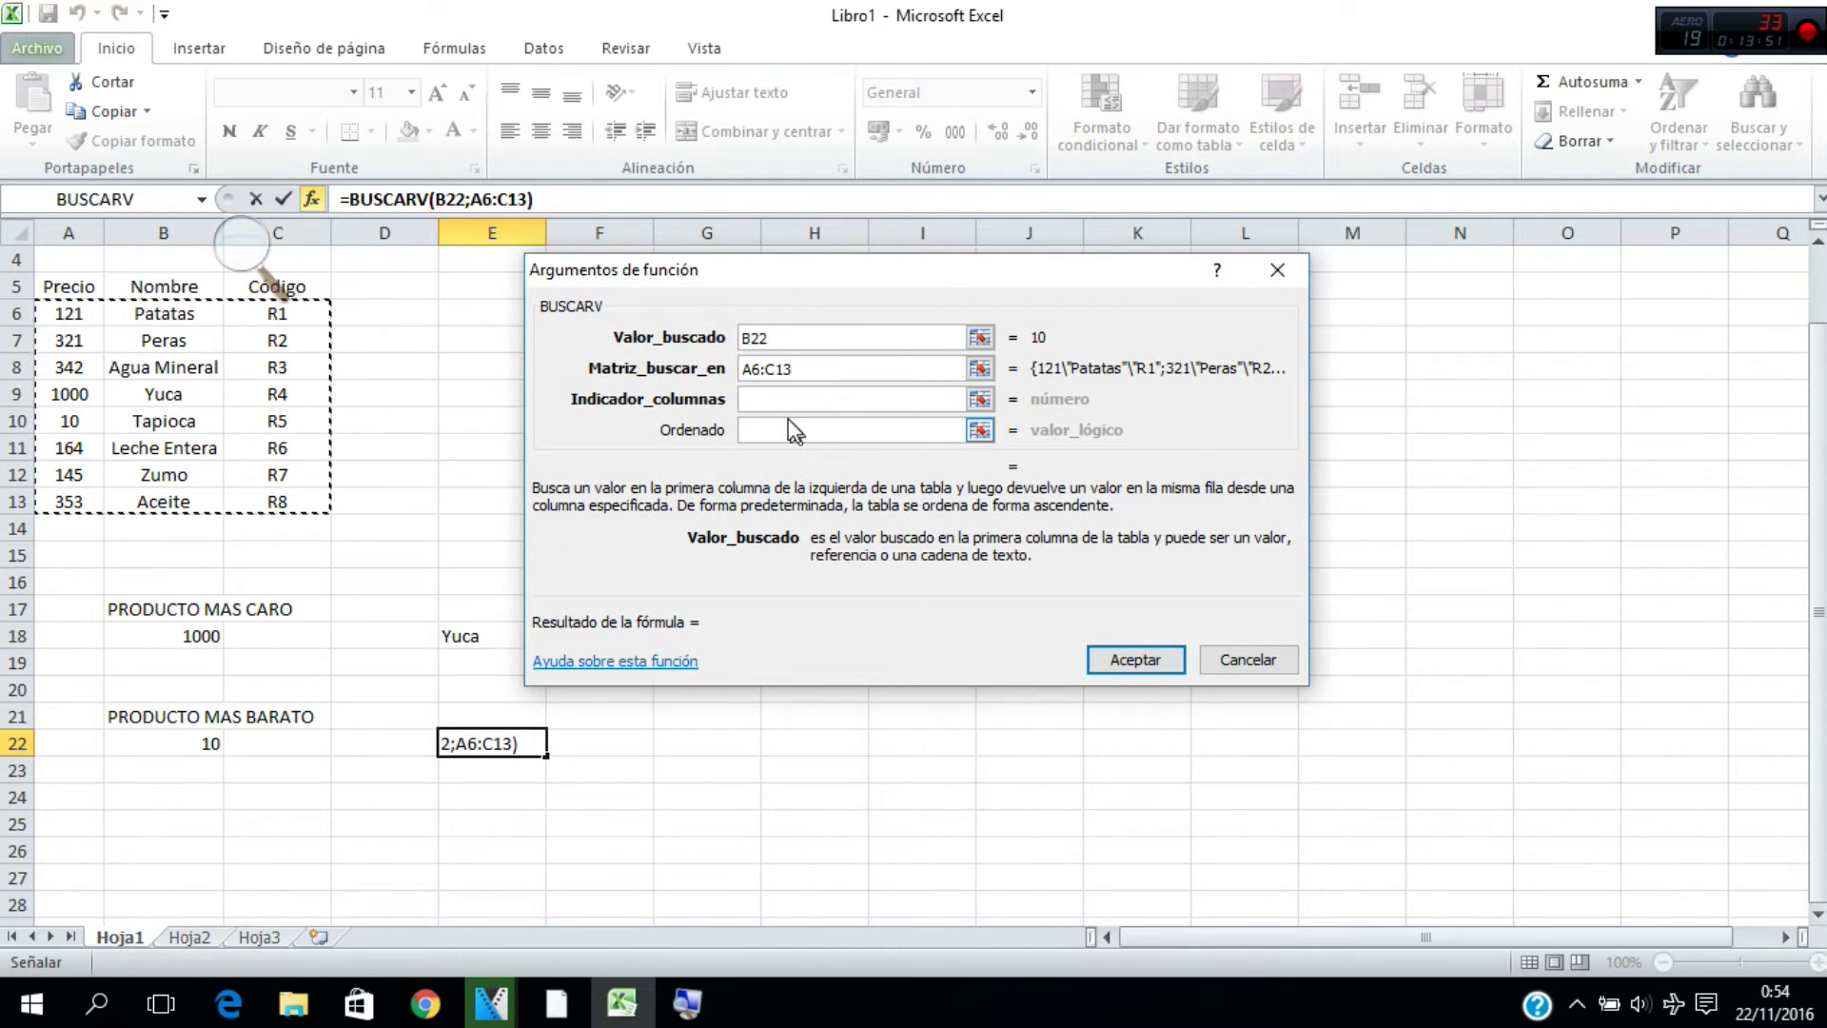
Enter column index 2 and FALSO, confirming the formula so E22 shows Tapioca
{"action": "left_click", "coordinate": [769, 396]}
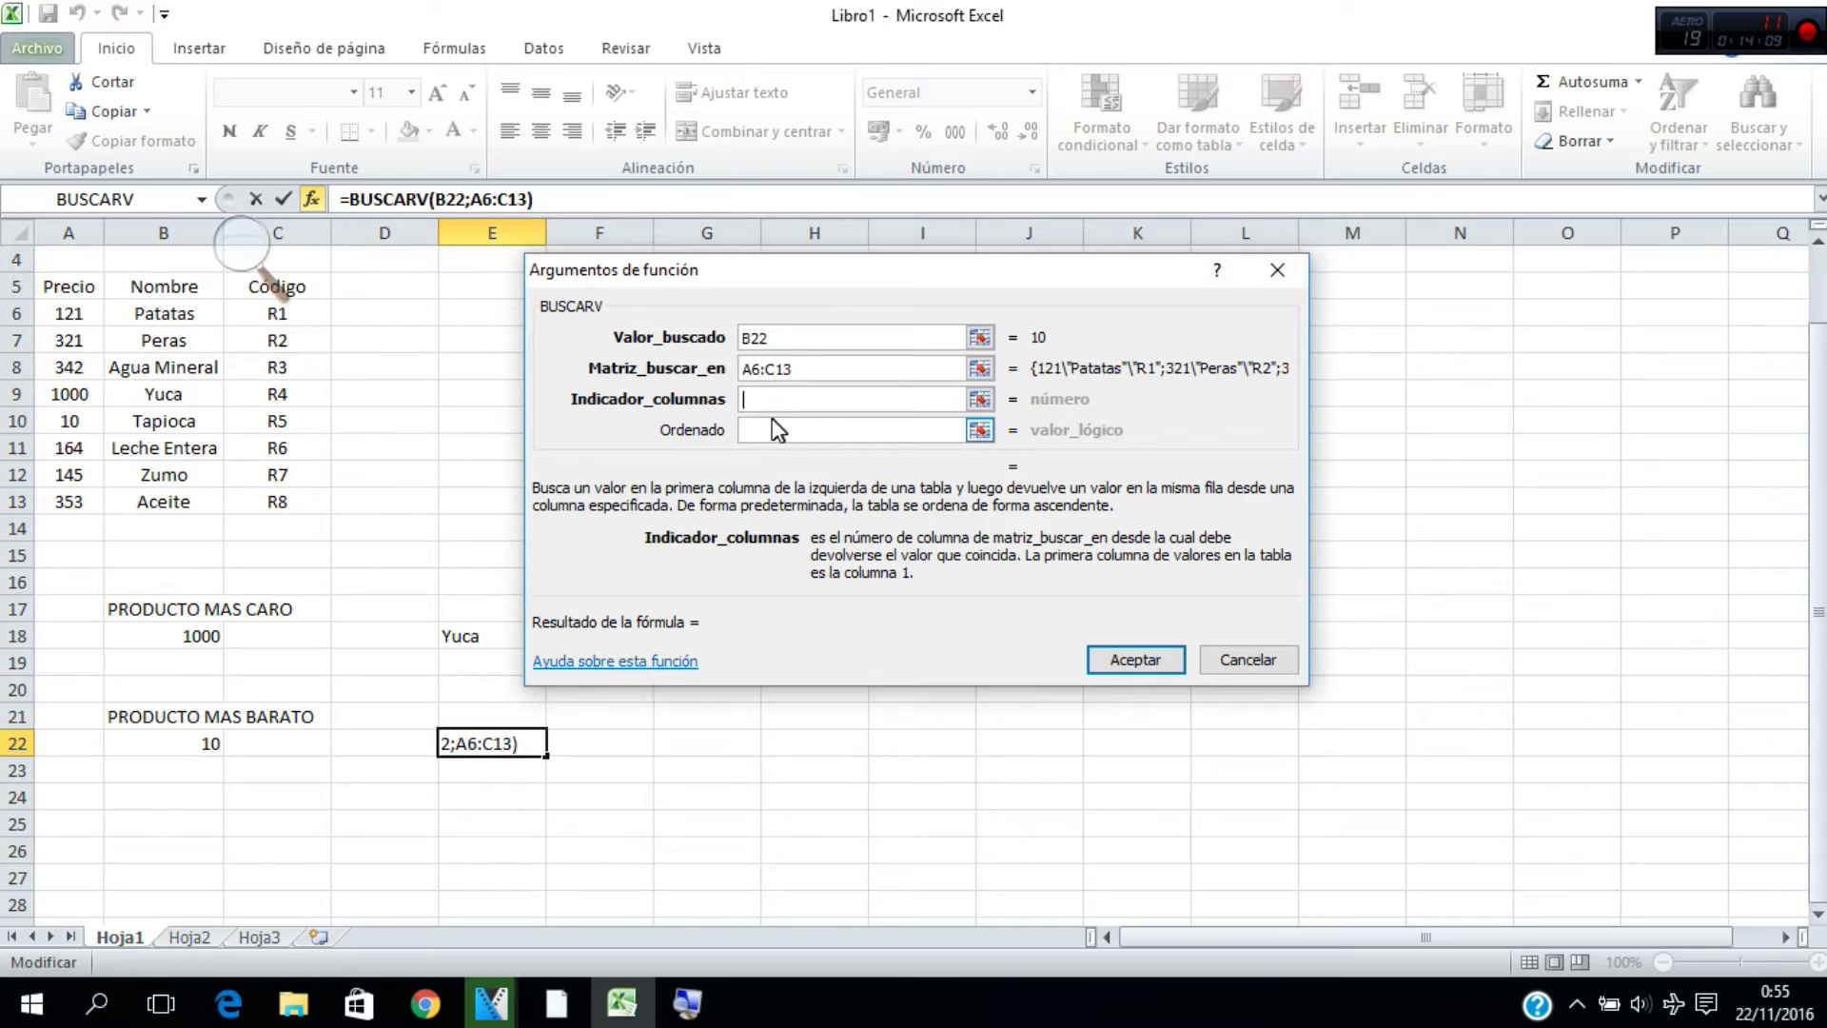
{"action": "type", "text": "2"}
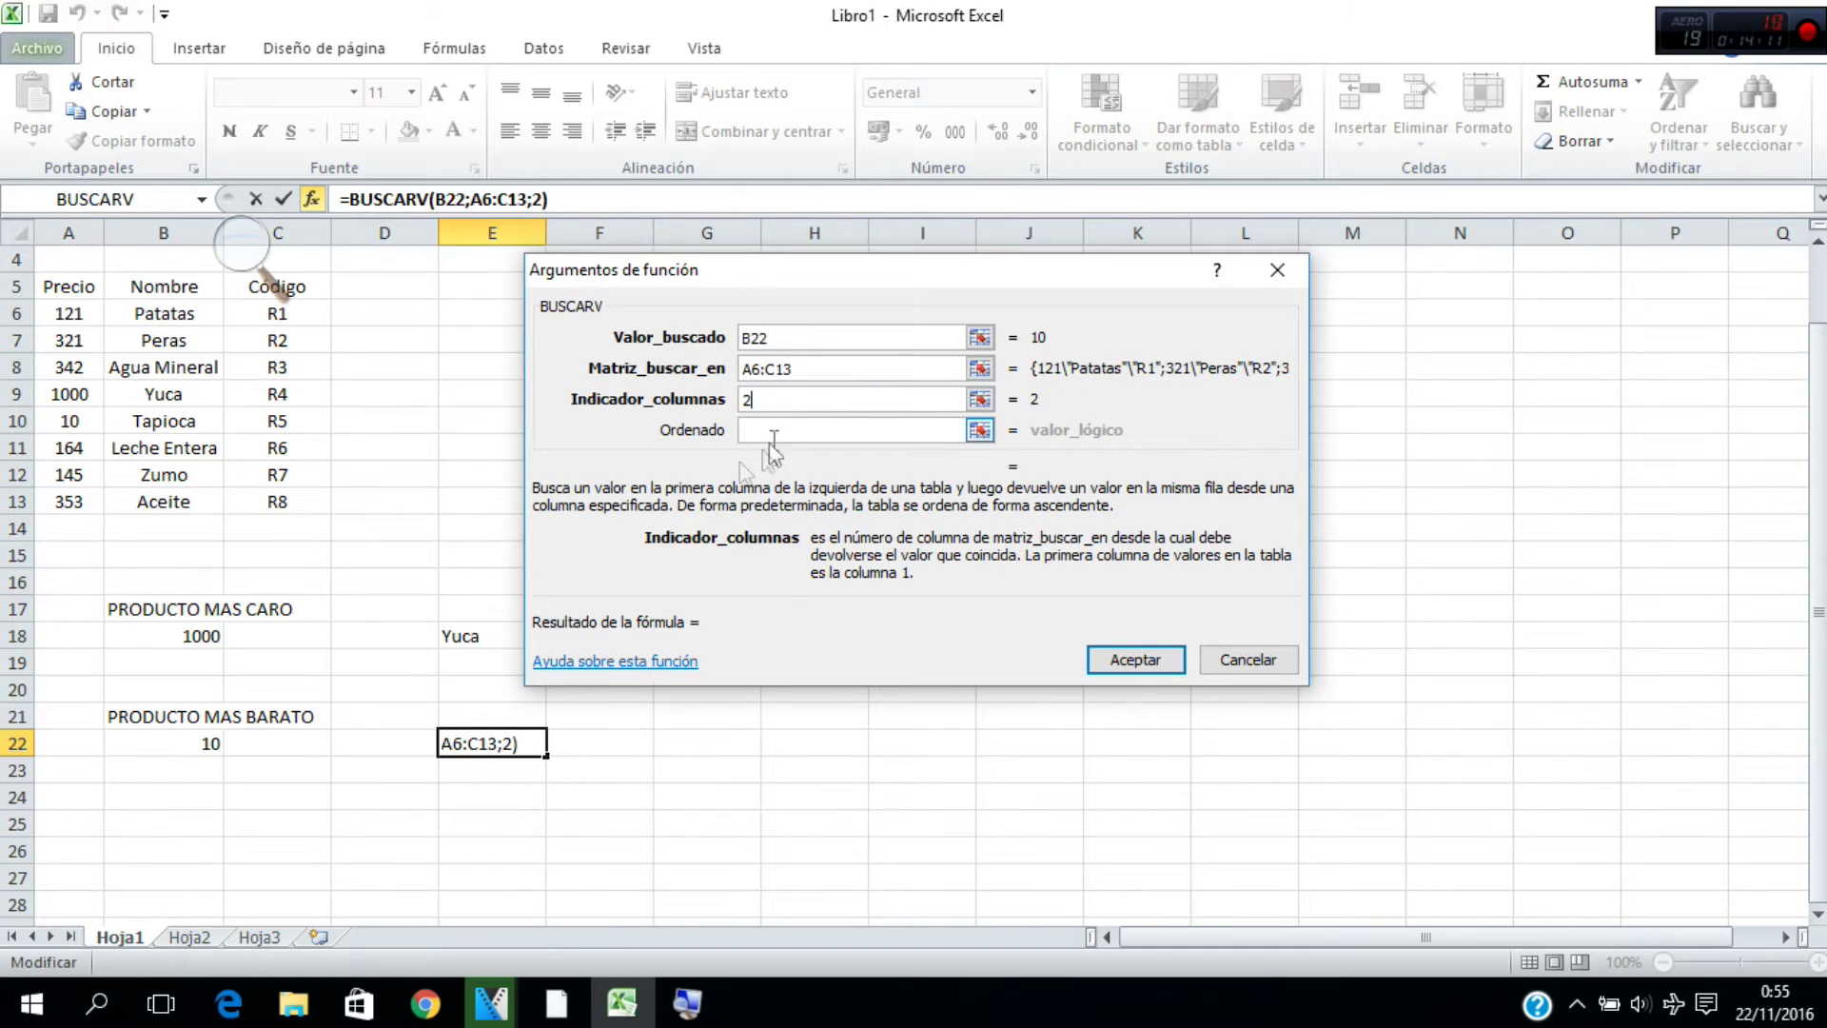
{"action": "left_click", "coordinate": [784, 428]}
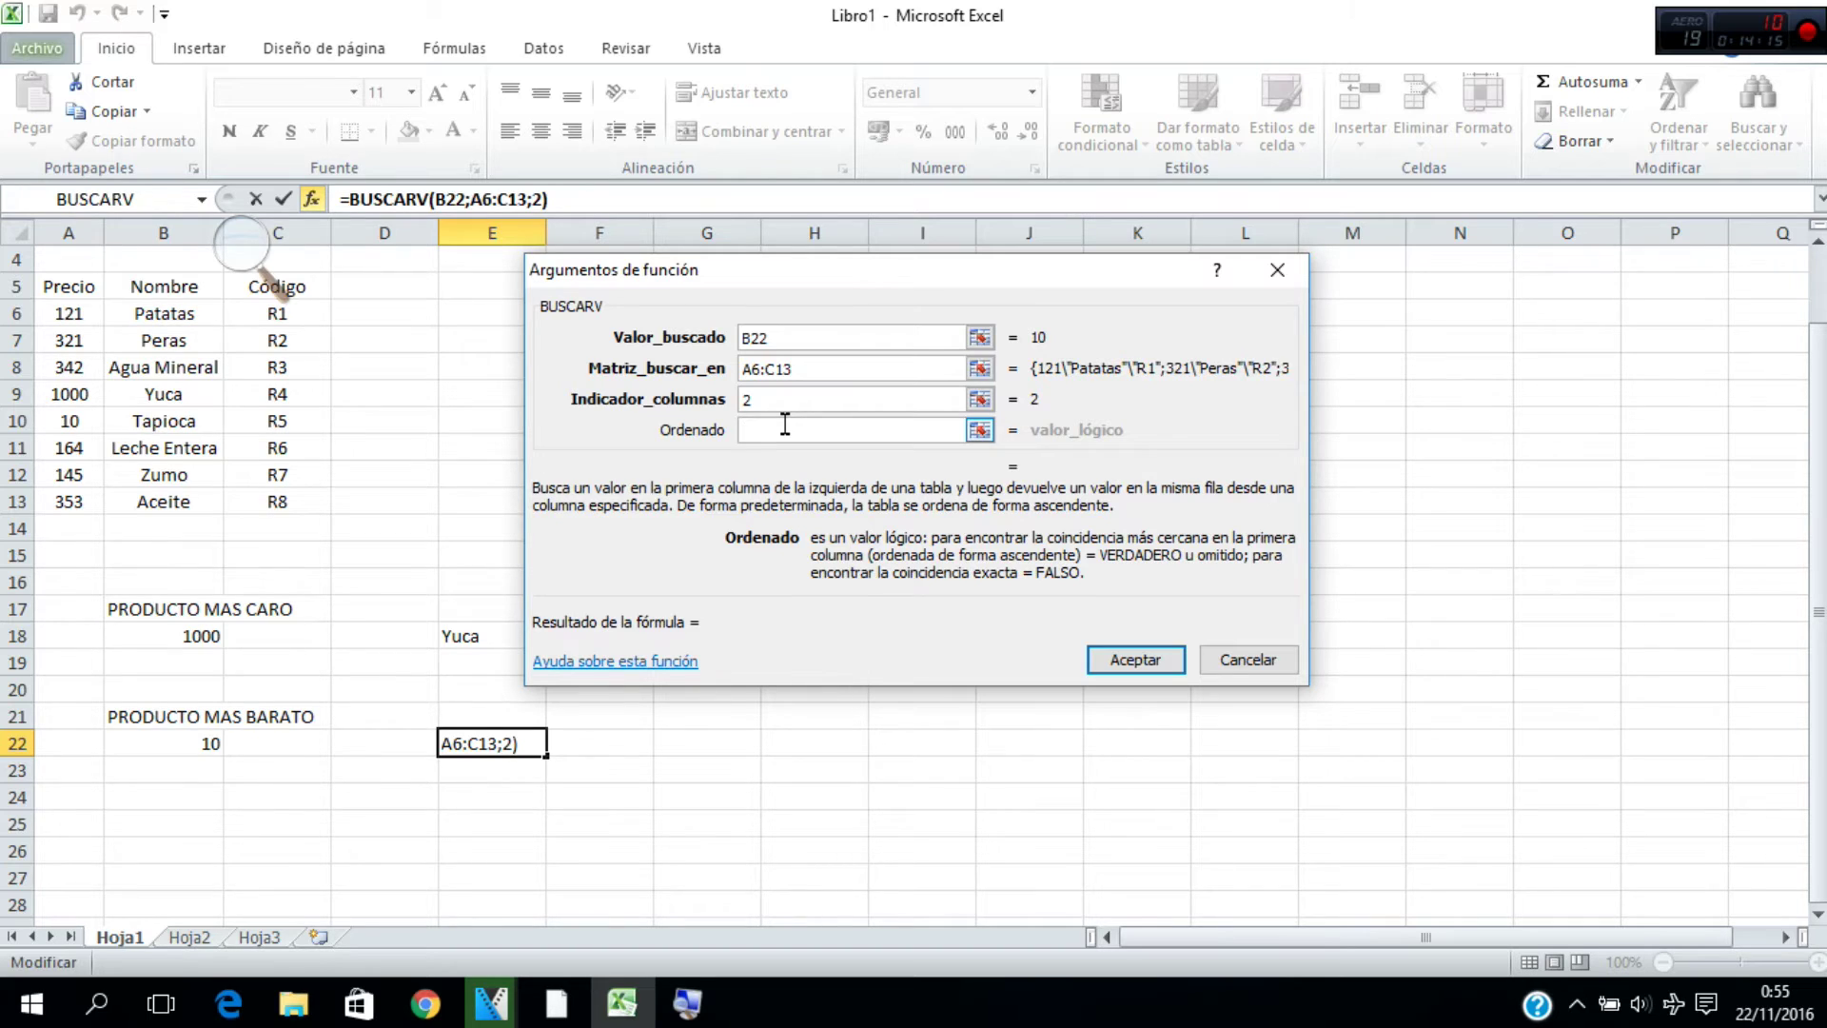
{"action": "type", "text": "FALSE"}
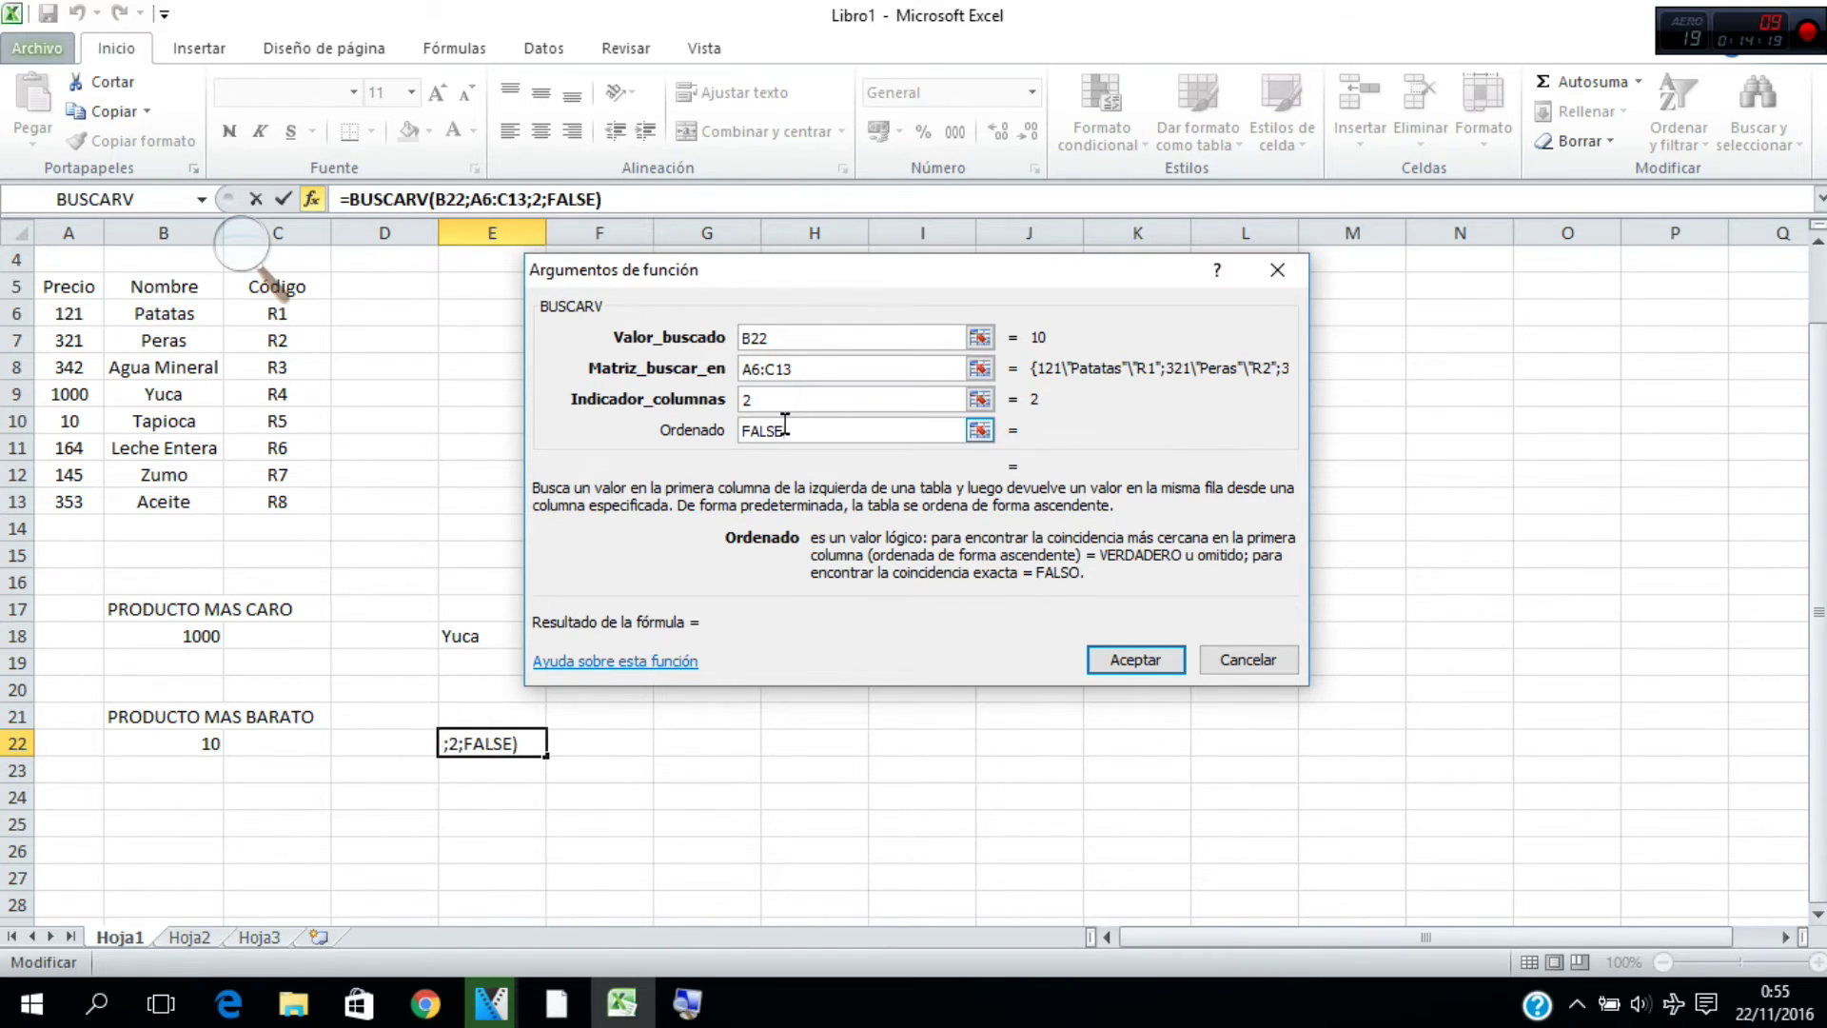
{"action": "key", "text": "BackSpace"}
{"action": "type", "text": "P"}
{"action": "key", "text": "BackSpace"}
{"action": "type", "text": "O"}
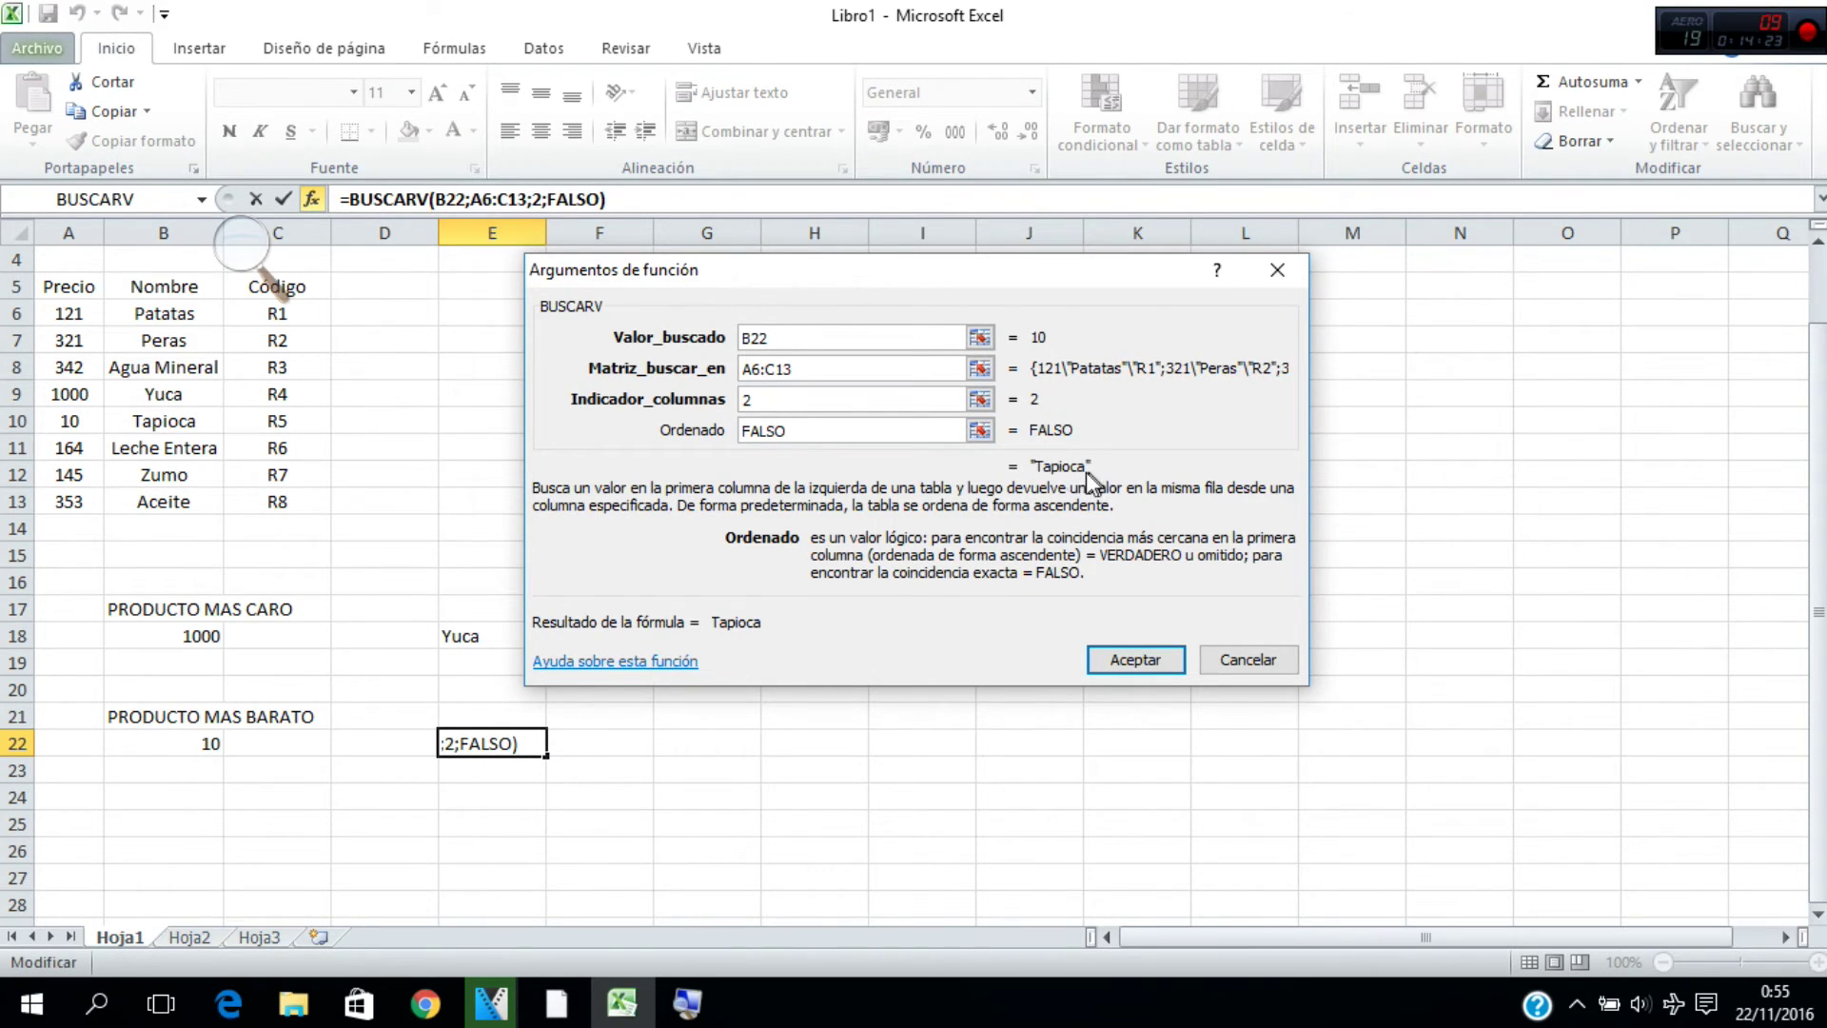
{"action": "left_click", "coordinate": [1116, 676]}
Change Yuca's price in A9 to 2 so the lowest price 2 names Yuca
{"action": "left_click", "coordinate": [54, 394]}
{"action": "type", "text": "2"}
{"action": "key", "text": "Return"}
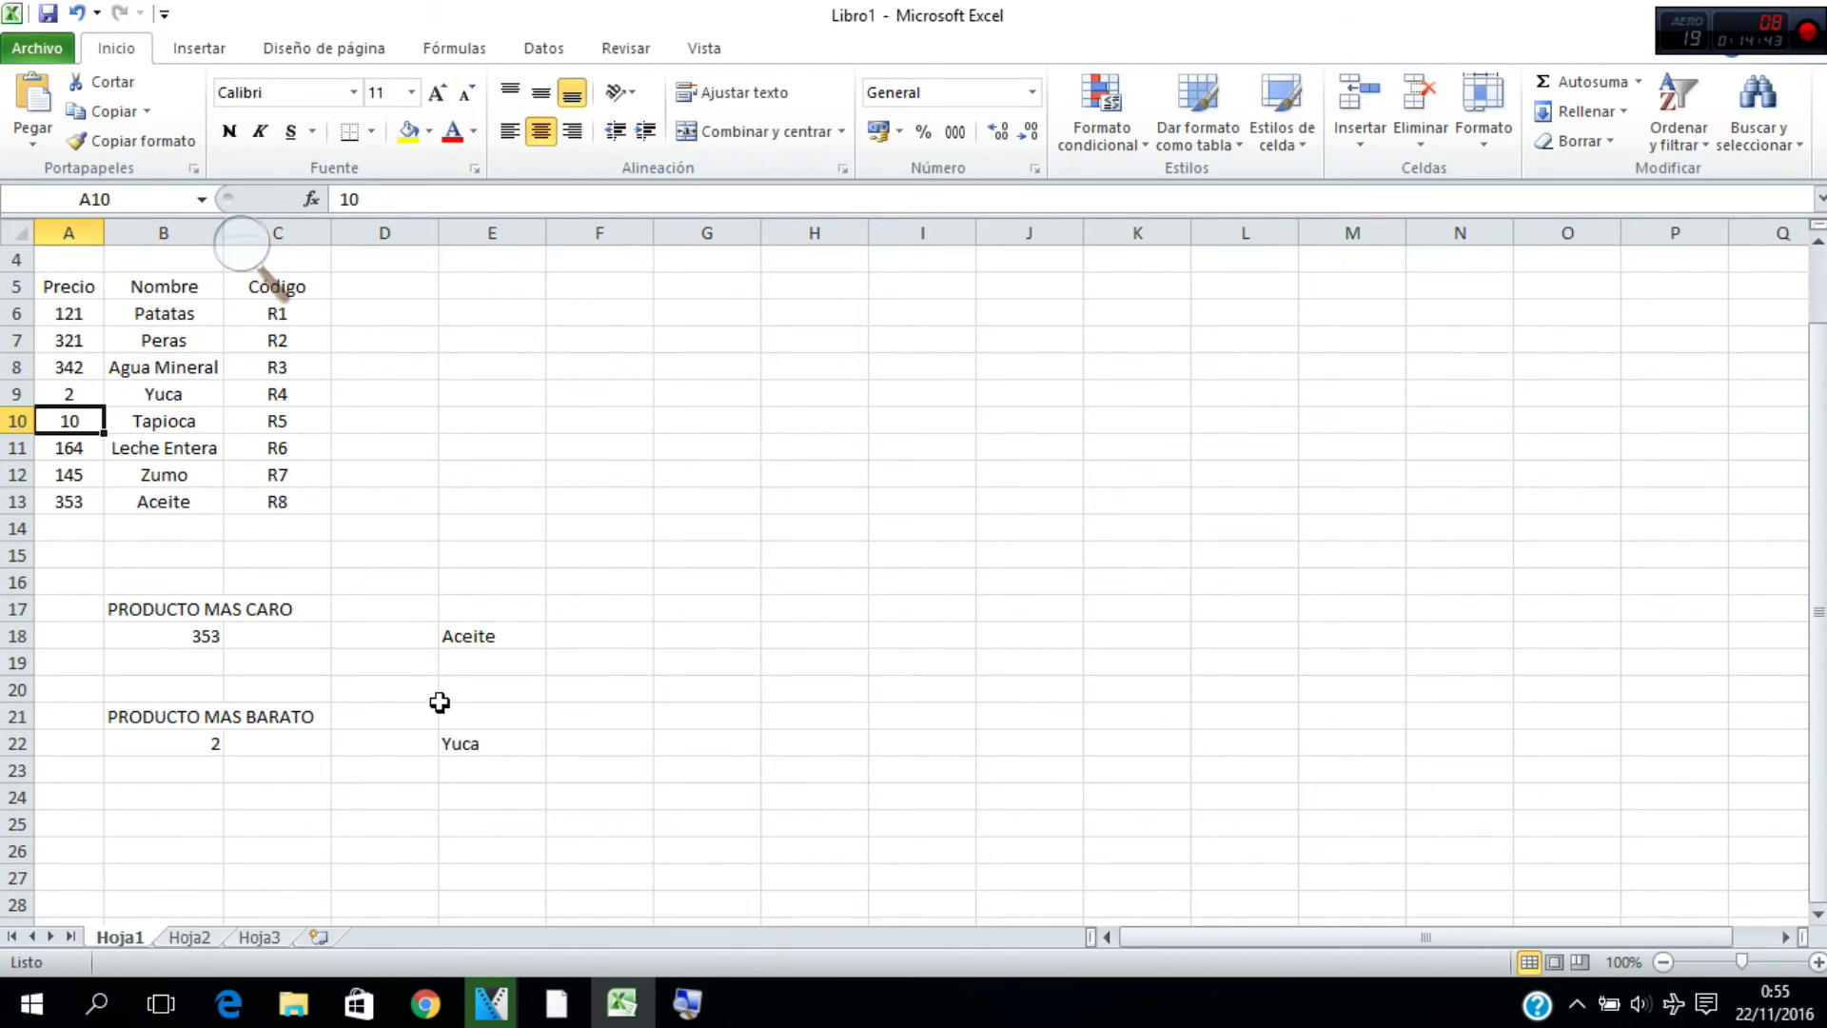
{"action": "scroll", "coordinate": [468, 866], "scroll_direction": "up", "scroll_amount": 1}
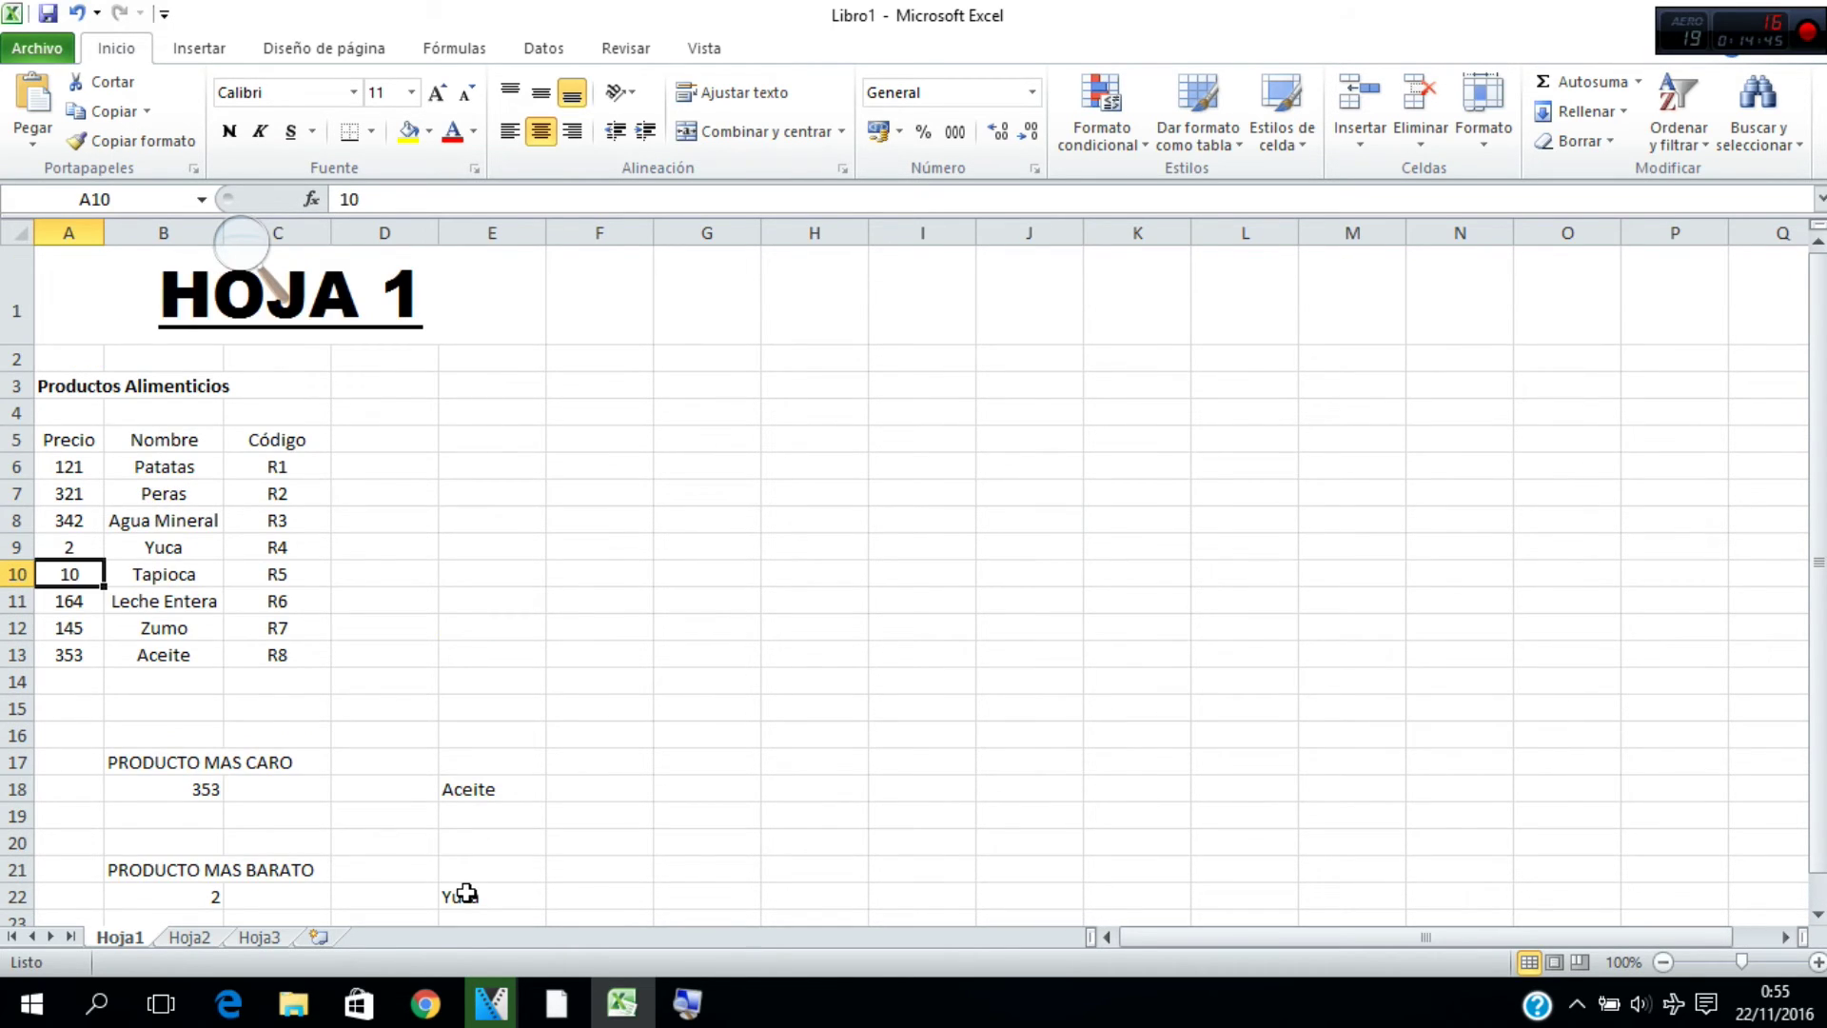
{"action": "scroll", "coordinate": [466, 892], "scroll_direction": "down", "scroll_amount": 1}
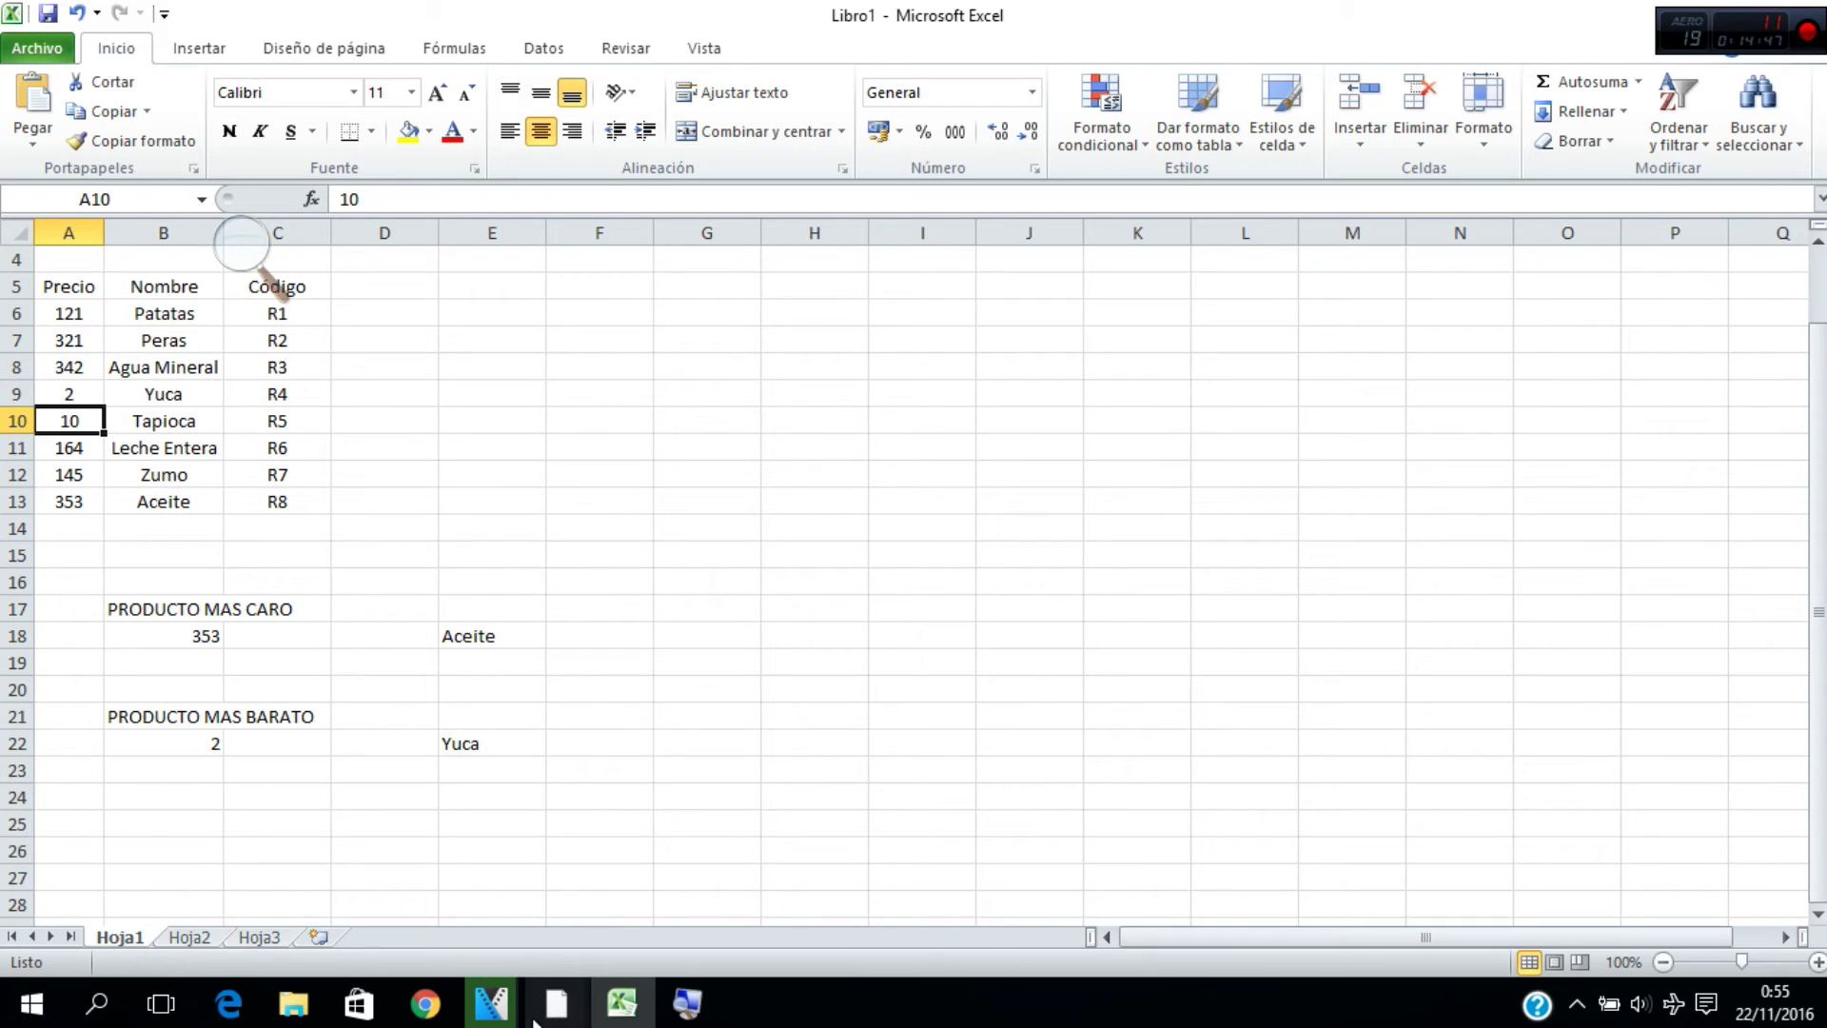
{"action": "left_click", "coordinate": [636, 820]}
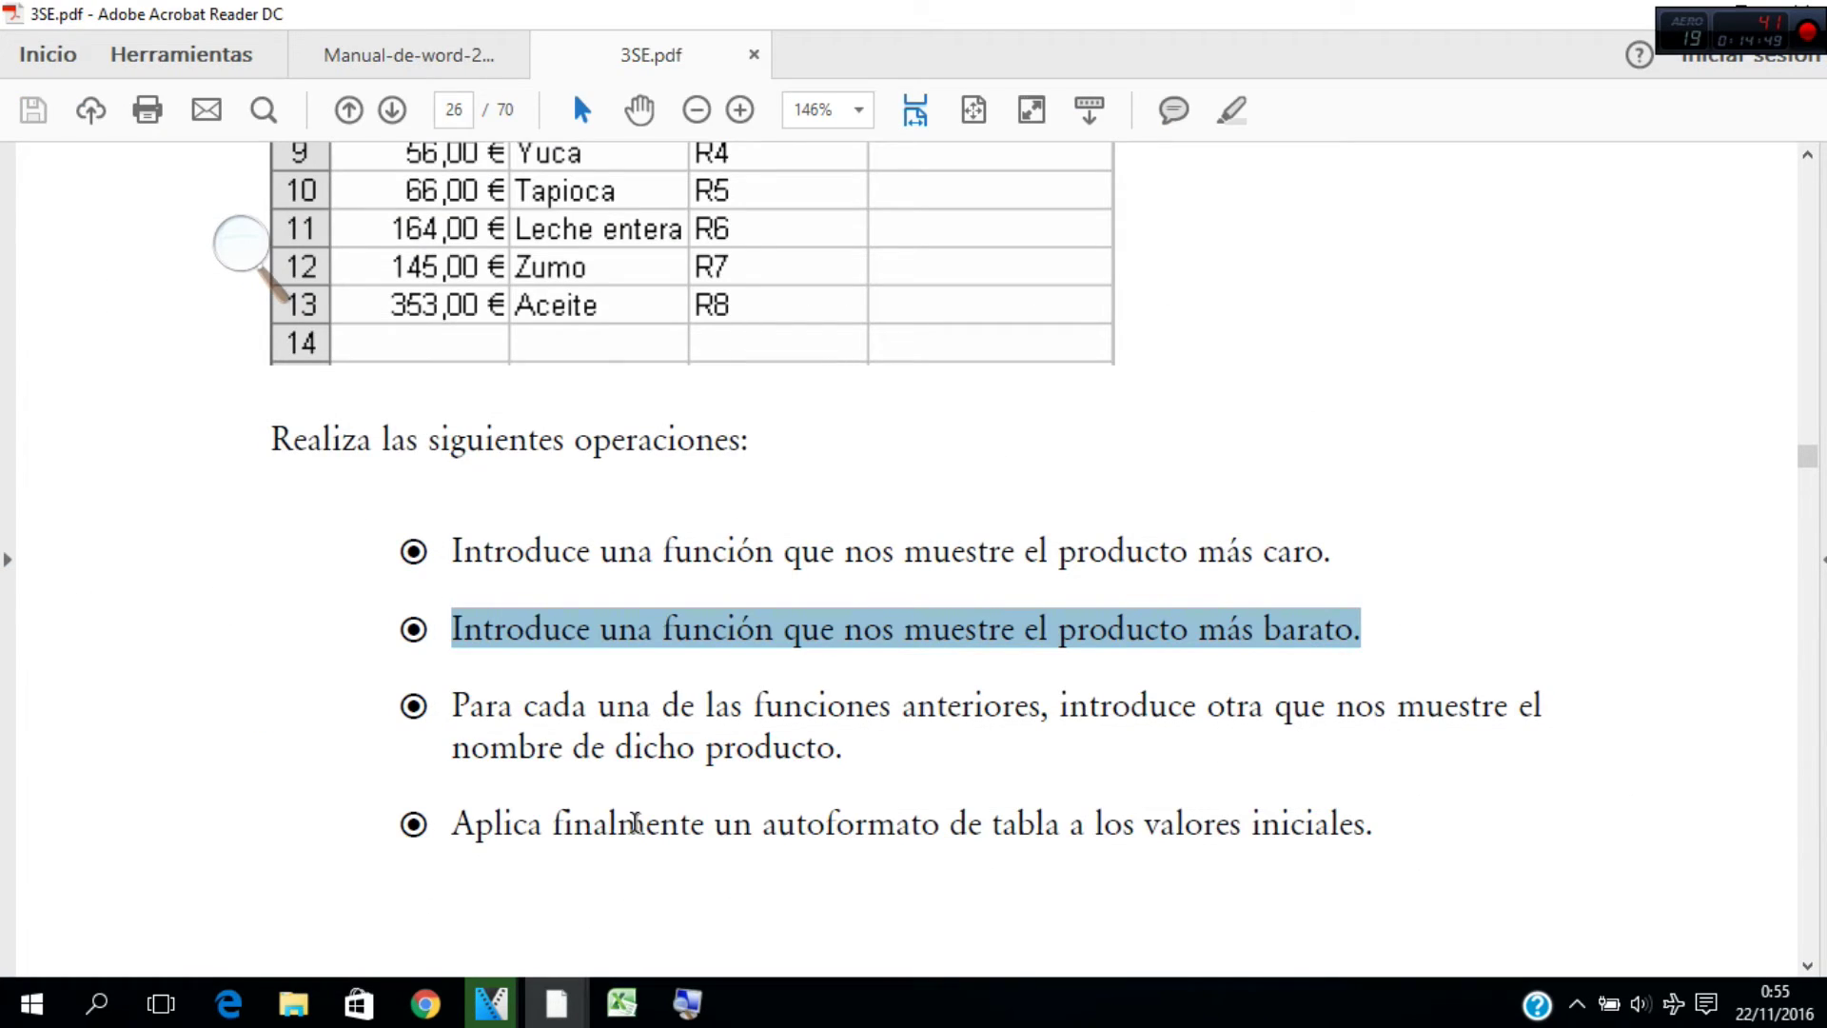
{"action": "mouse_move", "coordinate": [455, 822]}
{"action": "left_mouse_down"}
{"action": "mouse_move", "coordinate": [767, 848]}
{"action": "mouse_move", "coordinate": [1365, 828]}
{"action": "left_mouse_up"}
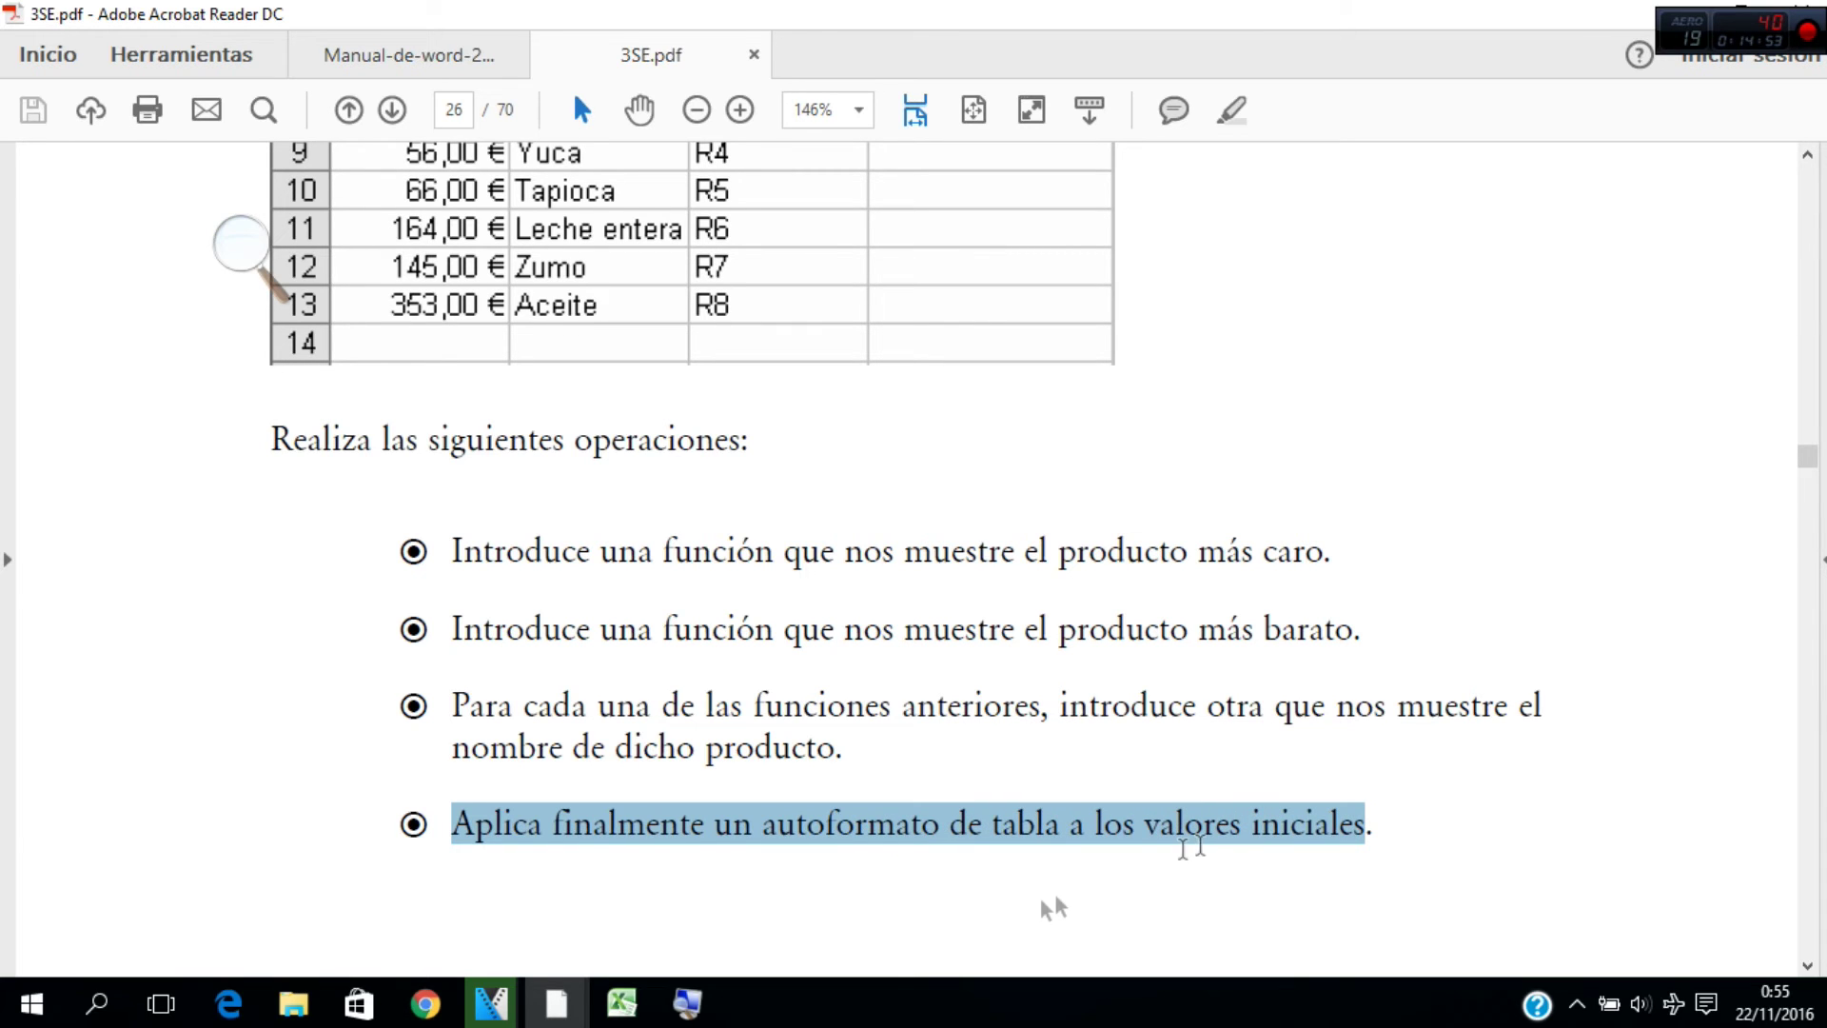
{"action": "scroll", "coordinate": [559, 826], "scroll_direction": "down", "scroll_amount": 3}
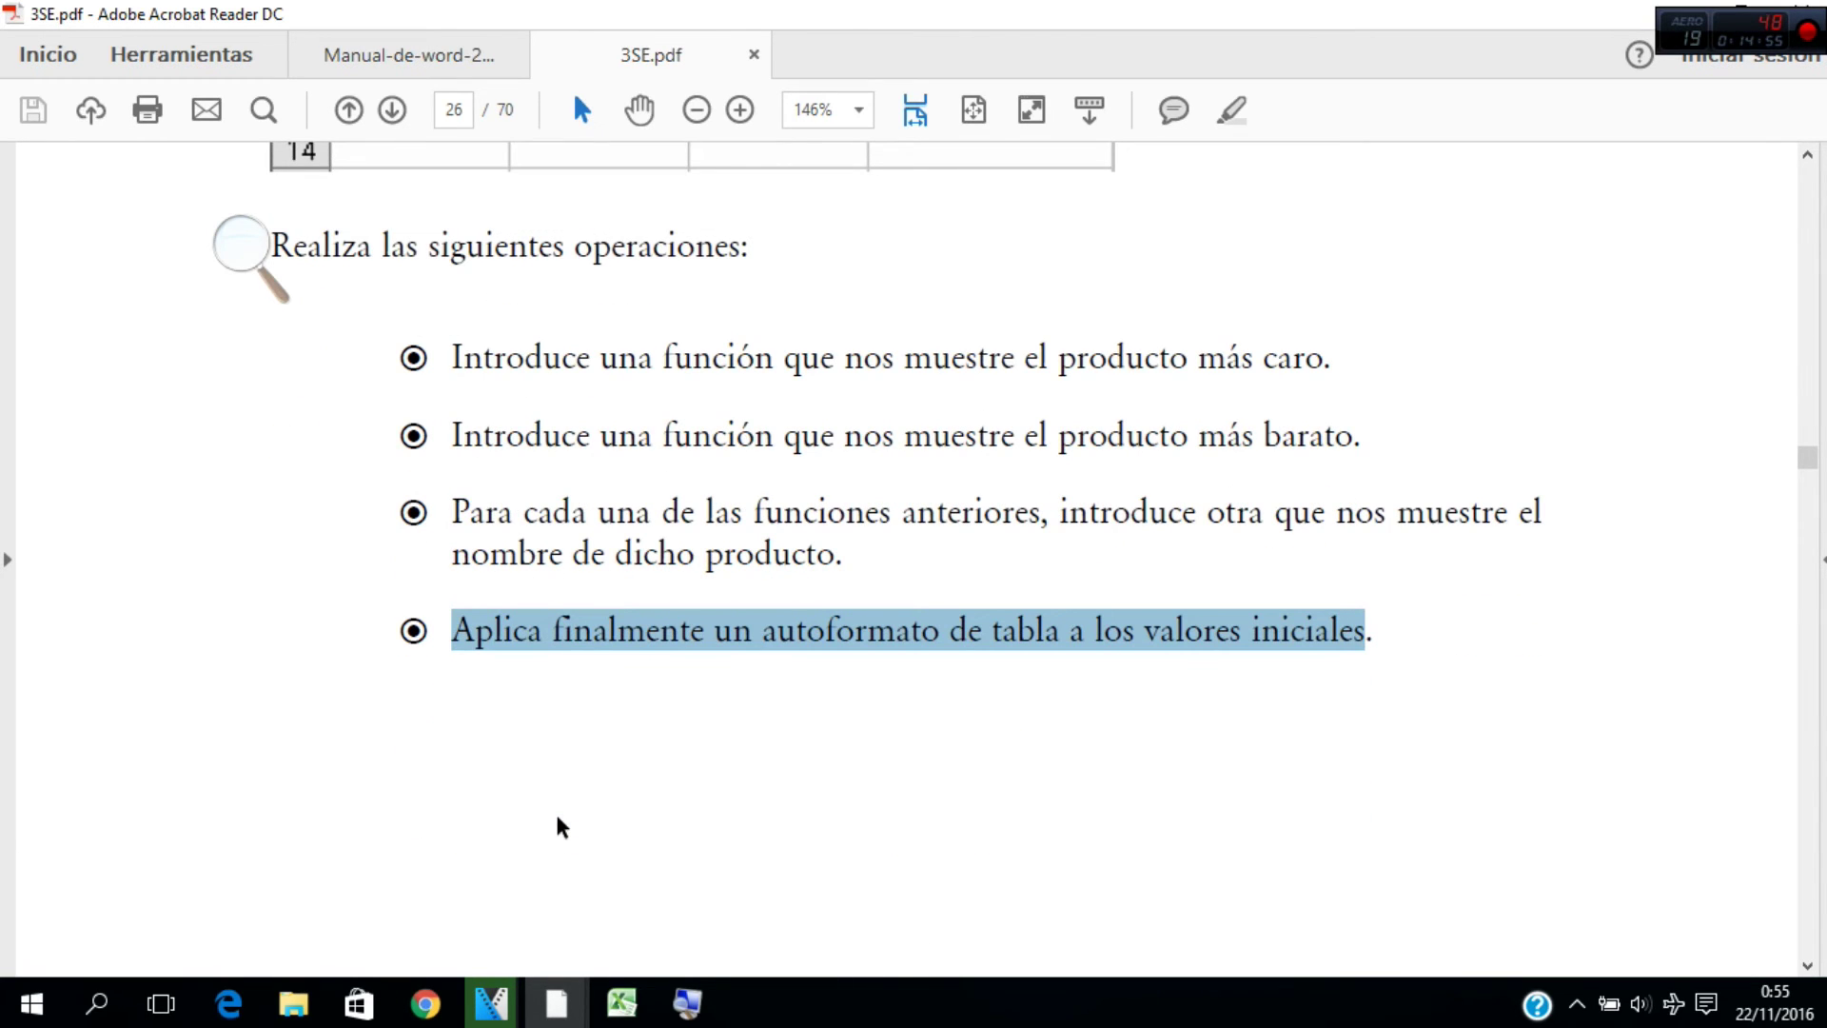
{"action": "key", "text": "alt+Tab"}
{"action": "scroll", "coordinate": [403, 724], "scroll_direction": "up", "scroll_amount": 1}
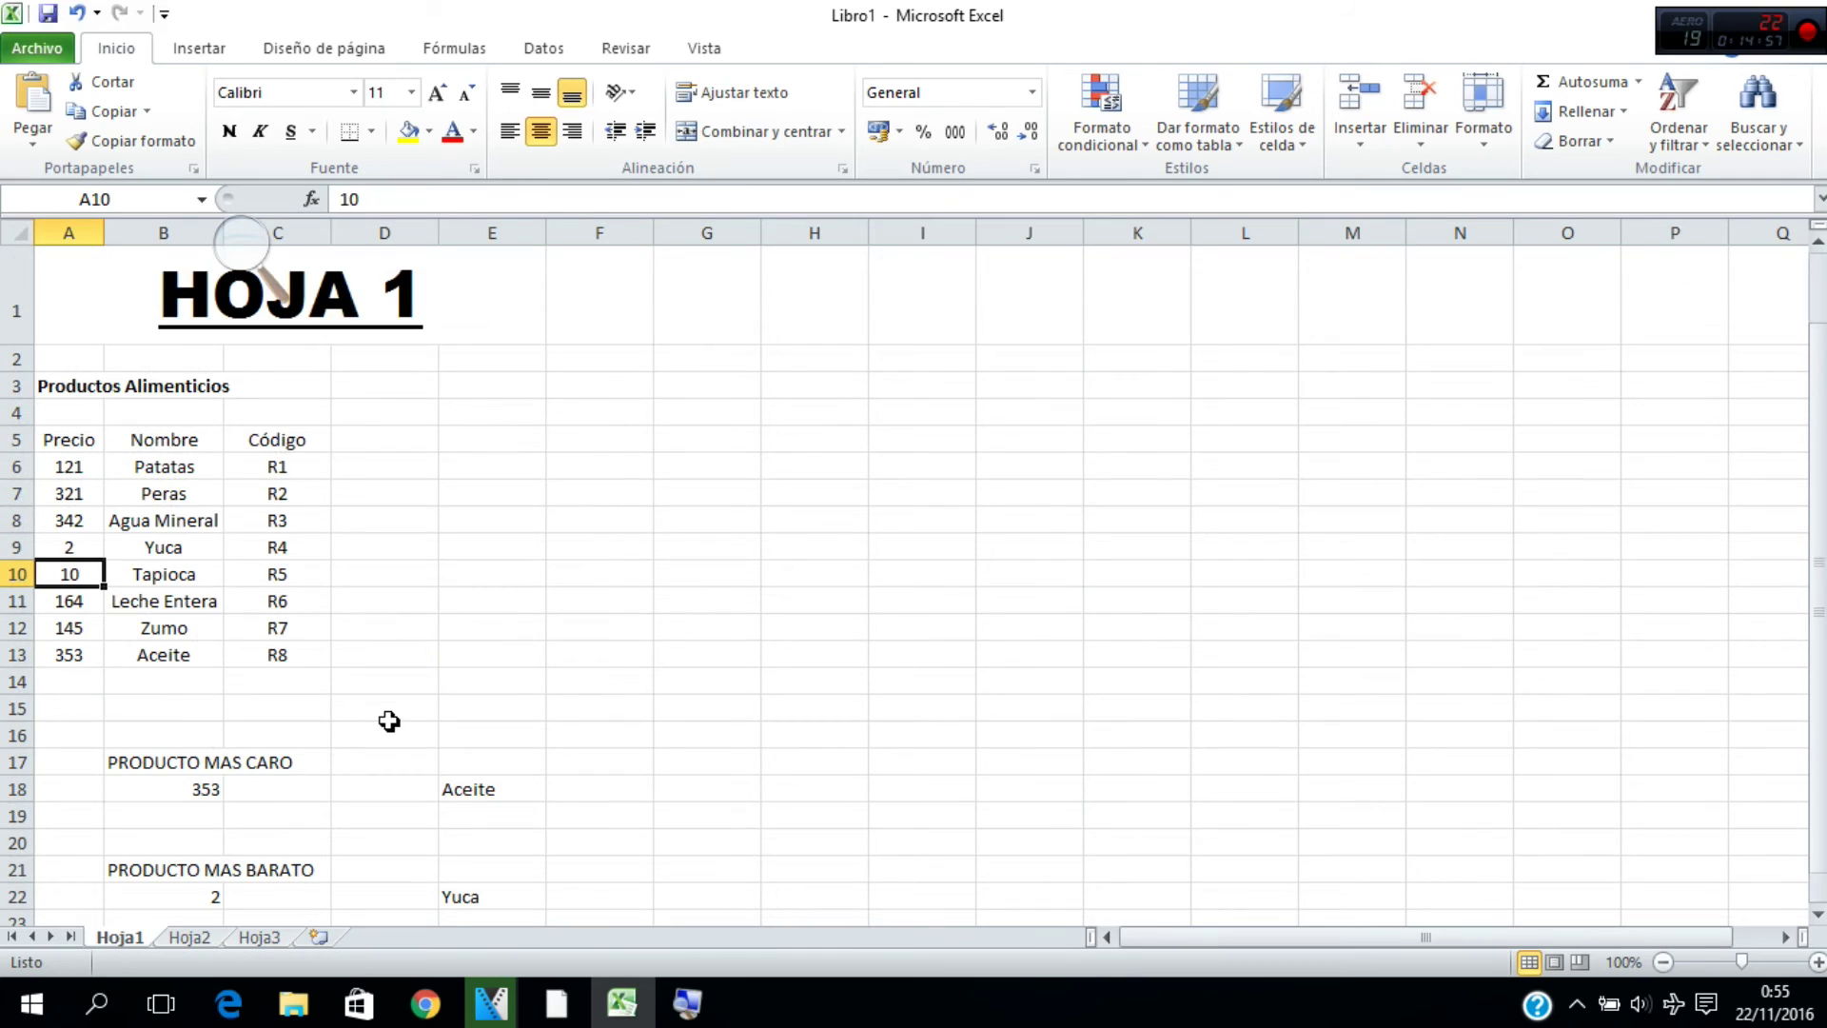
Format A5:C13 as a table with headers using a medium blue style
{"action": "left_click_drag", "start_coordinate": [52, 437], "coordinate": [318, 660]}
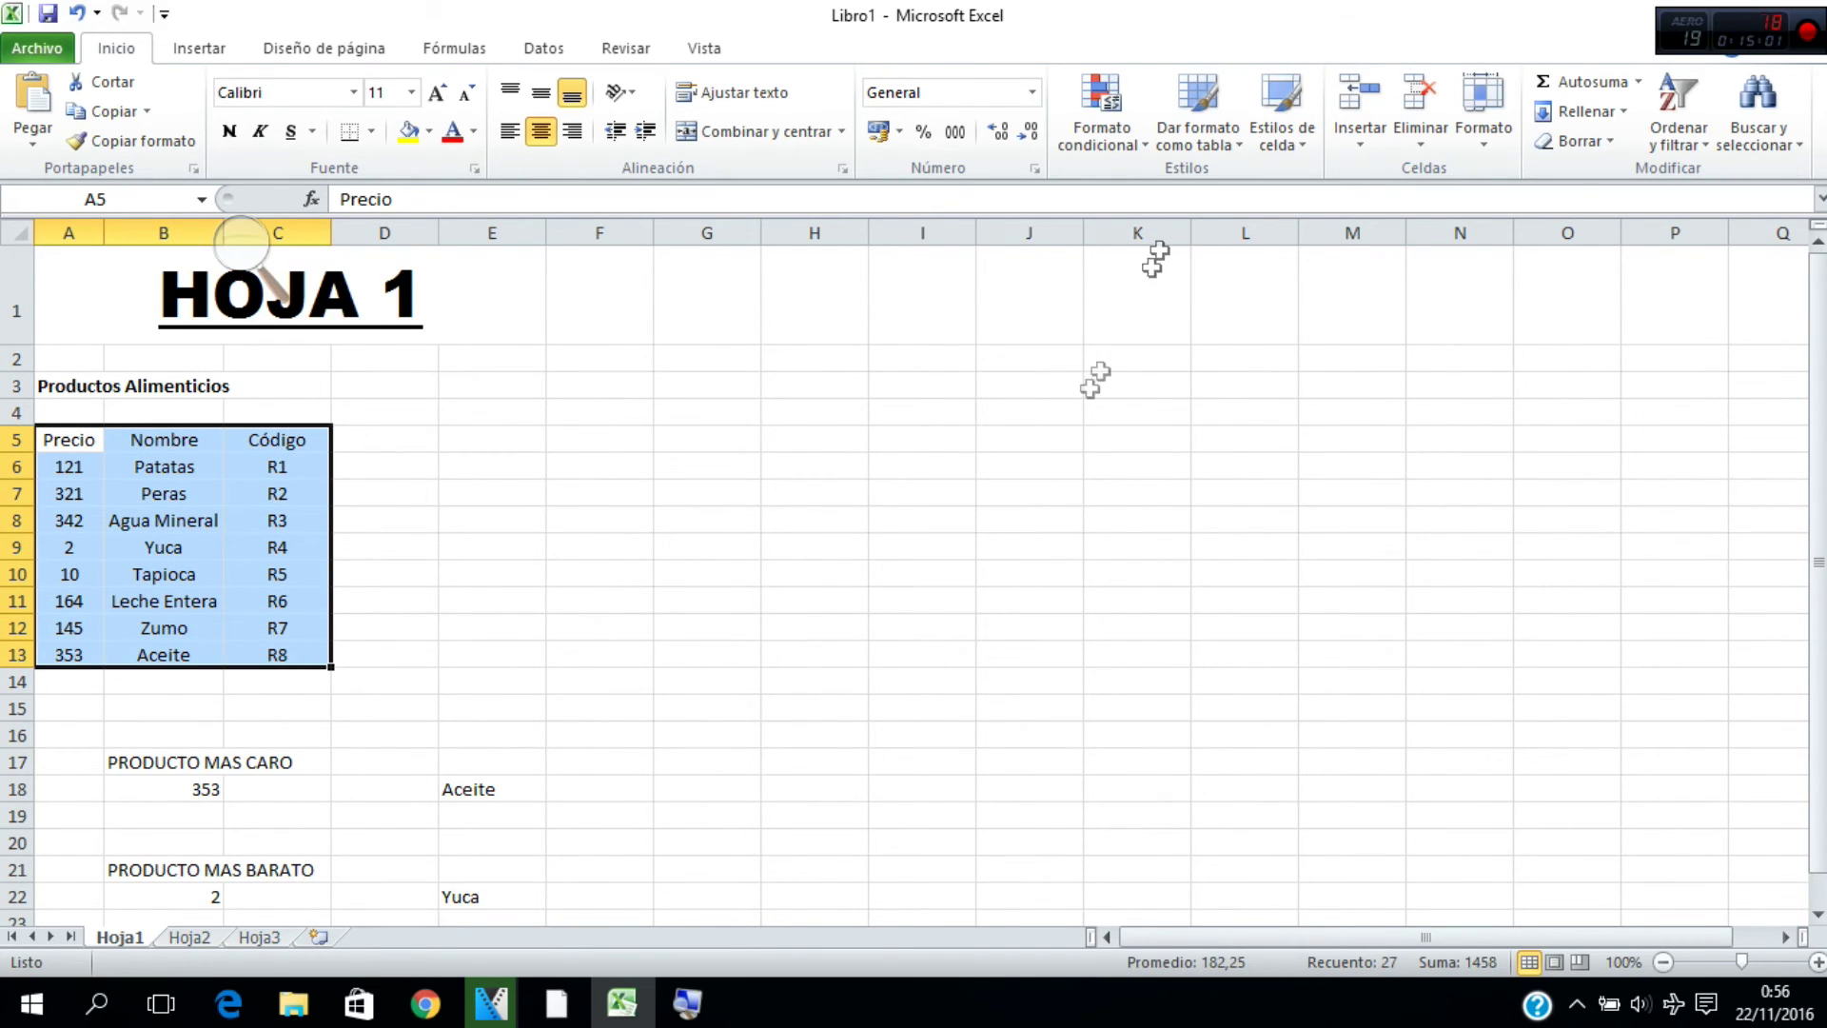
{"action": "left_click", "coordinate": [1229, 153]}
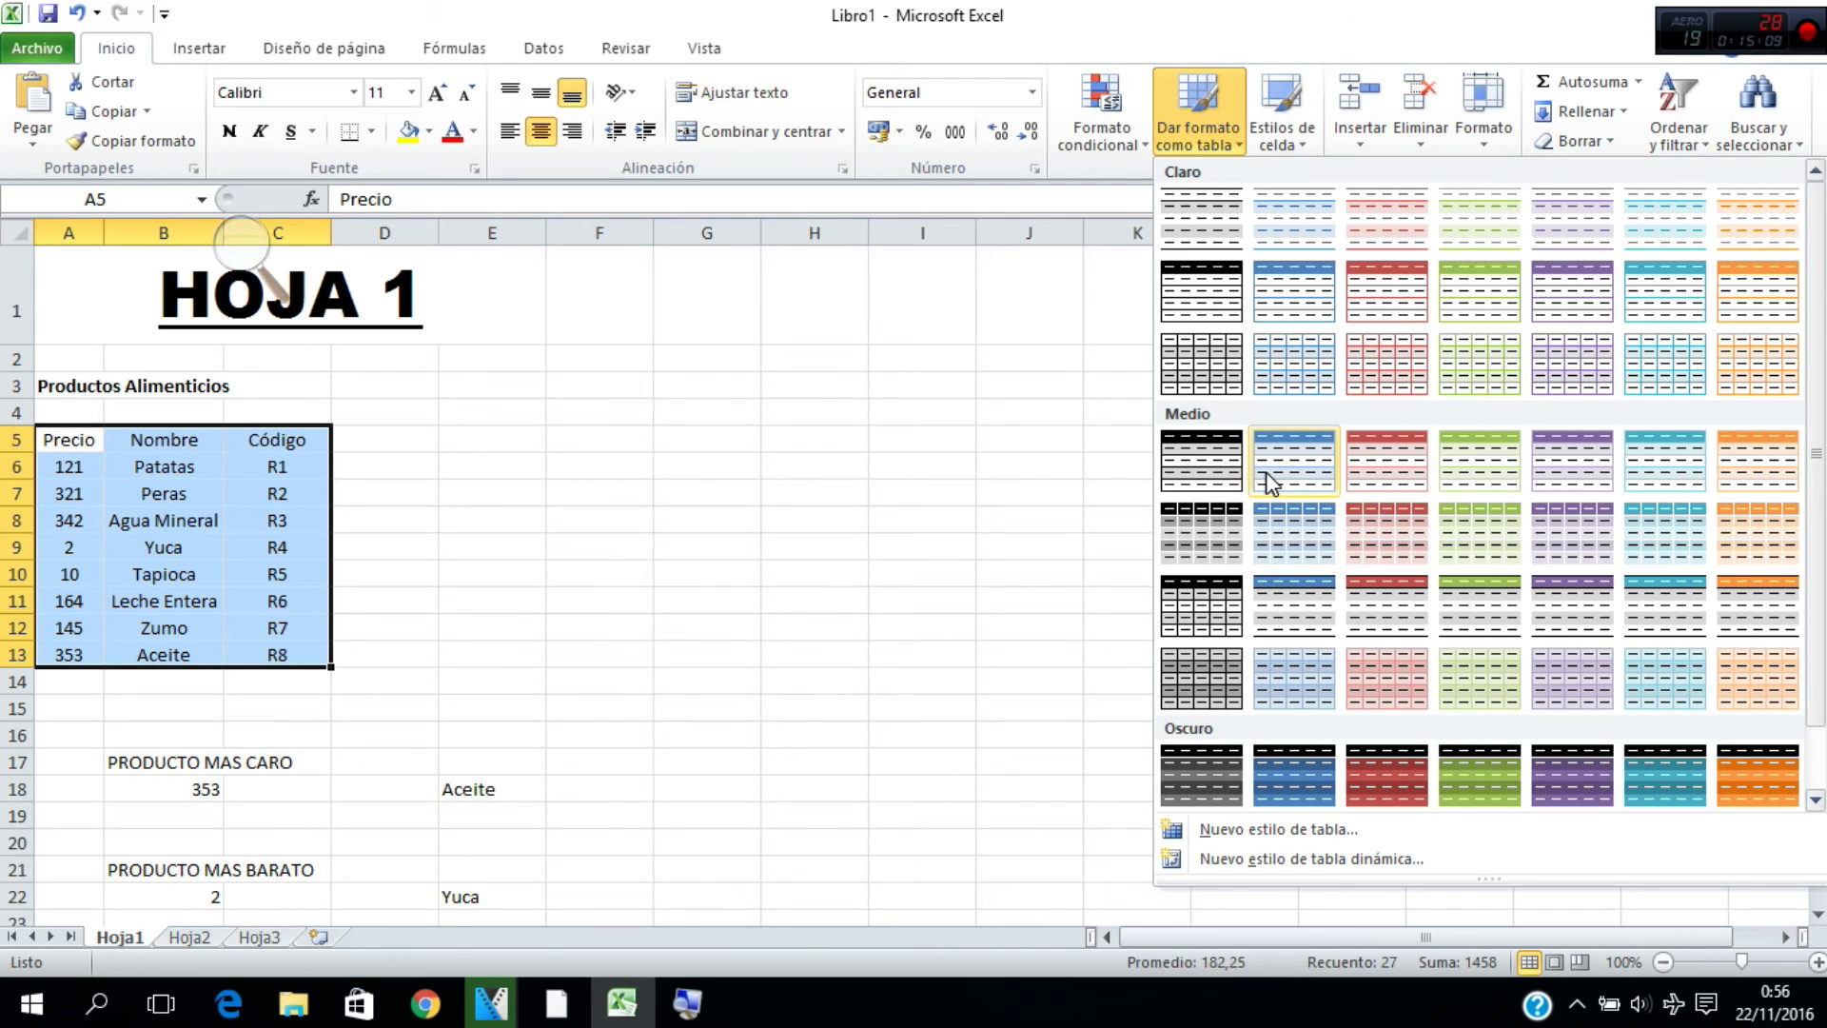
{"action": "left_click", "coordinate": [1299, 314]}
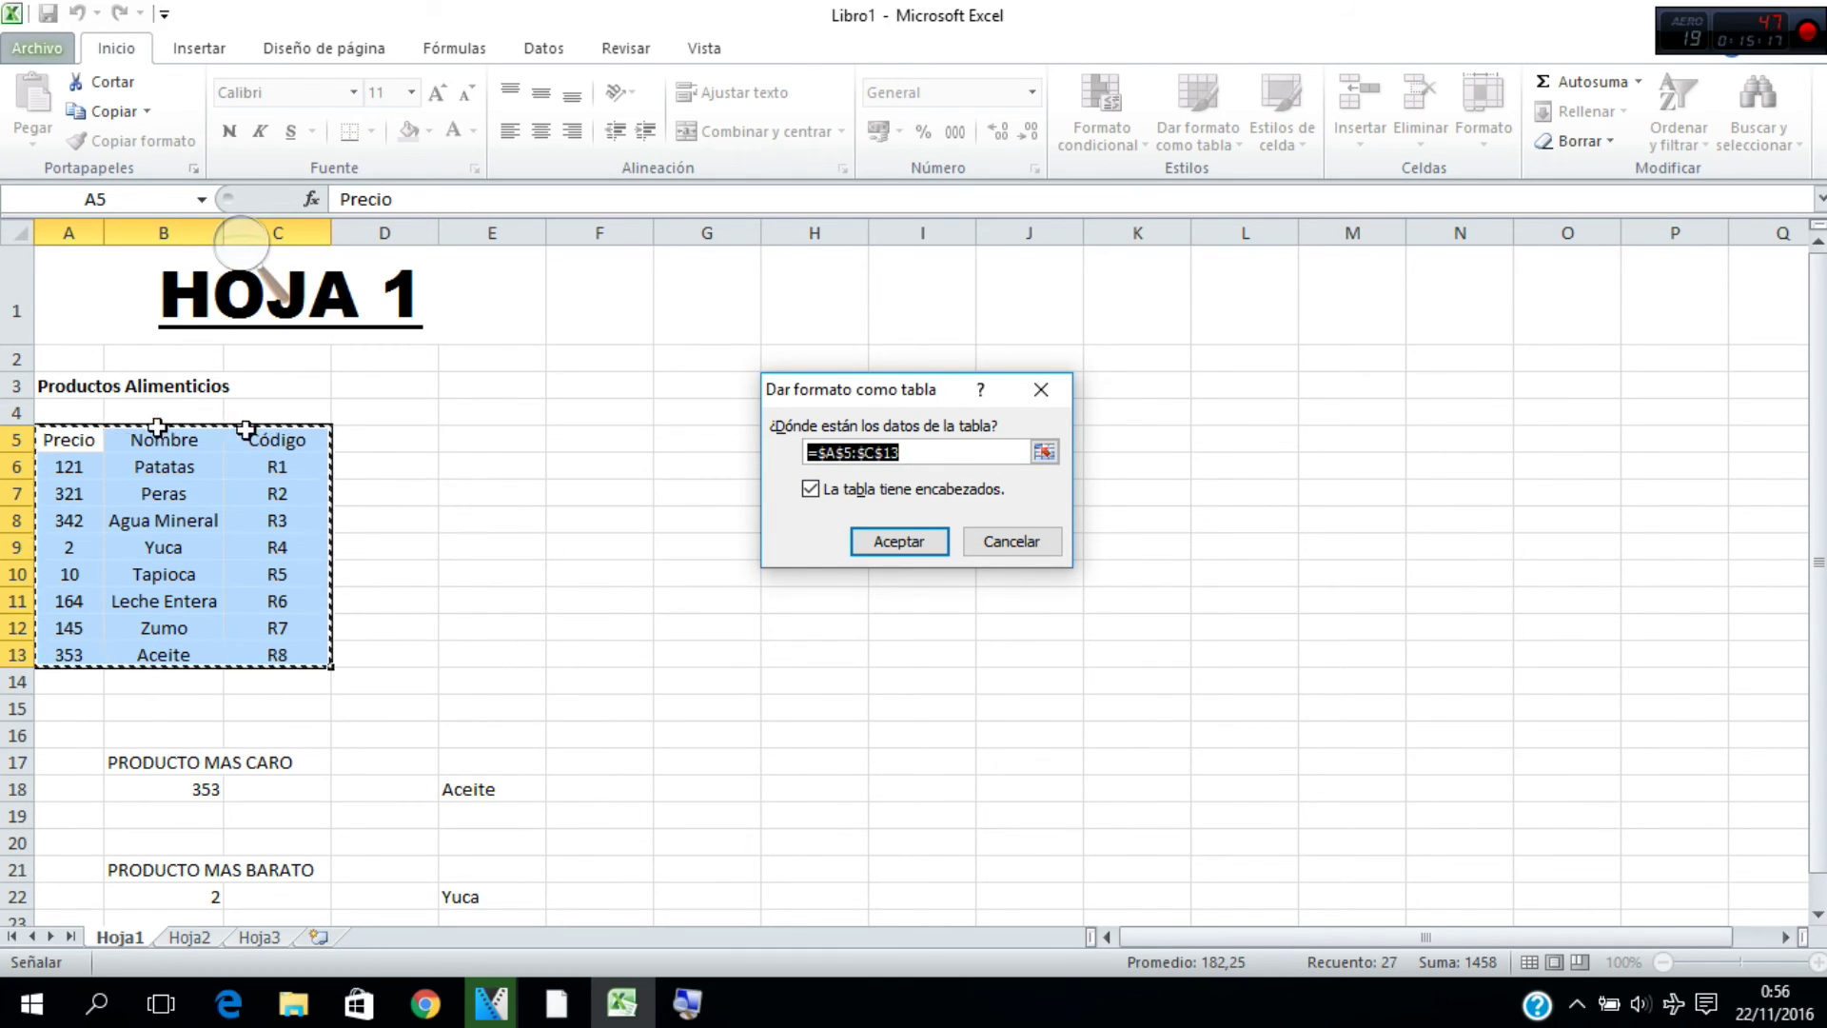
{"action": "left_click", "coordinate": [906, 544]}
{"action": "left_click", "coordinate": [799, 595]}
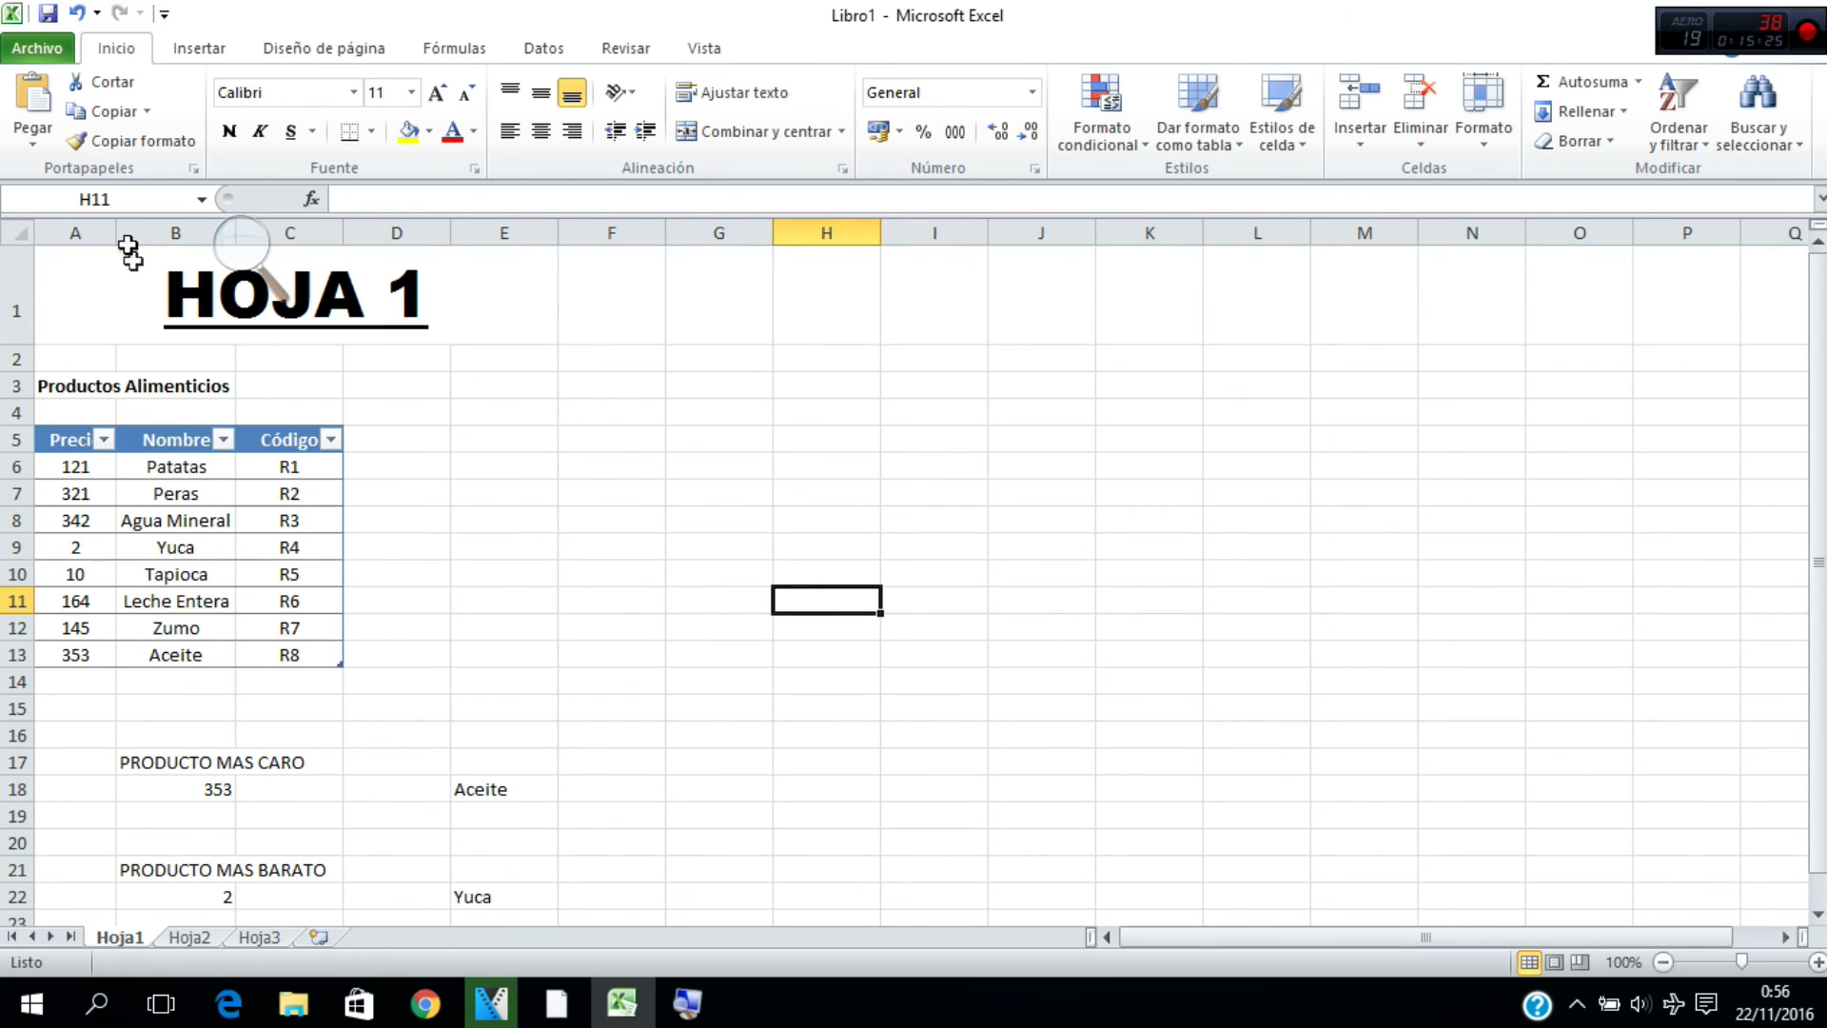
Widen column A so Precio shows fully, then cancel the Save As dialog
{"action": "left_click_drag", "start_coordinate": [116, 239], "coordinate": [136, 239]}
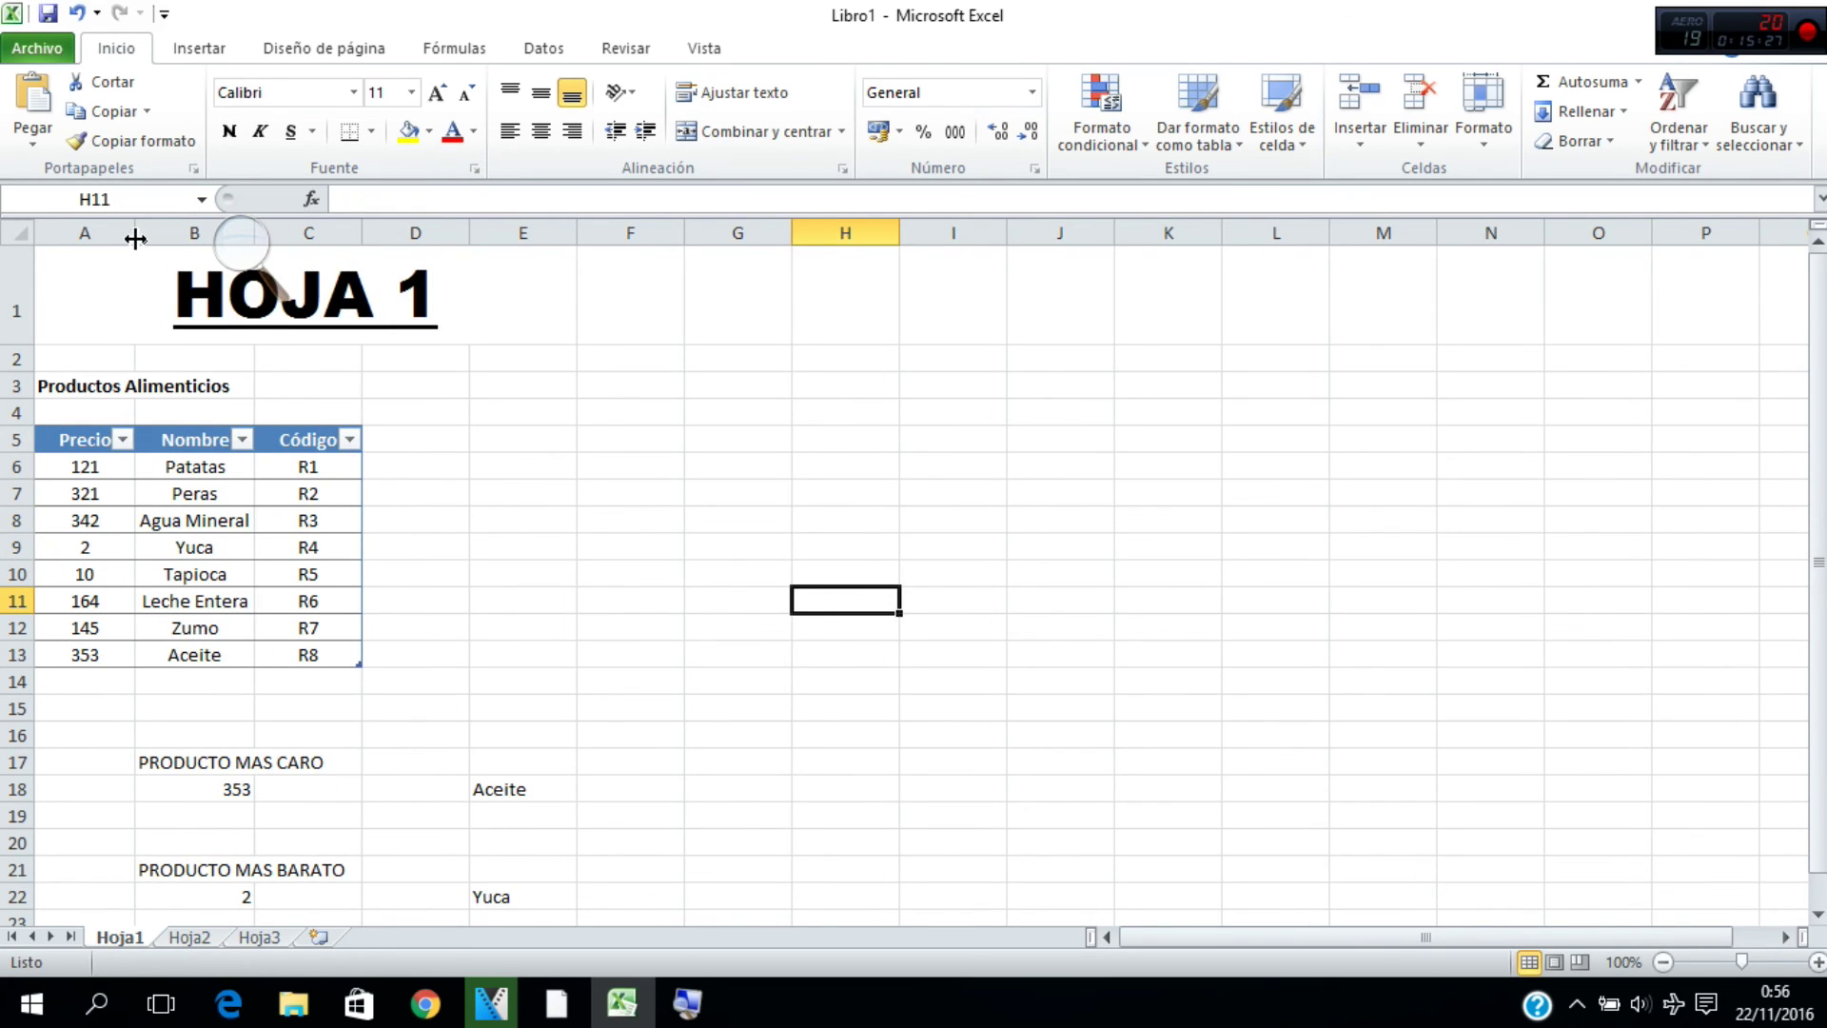
{"action": "left_click", "coordinate": [543, 524]}
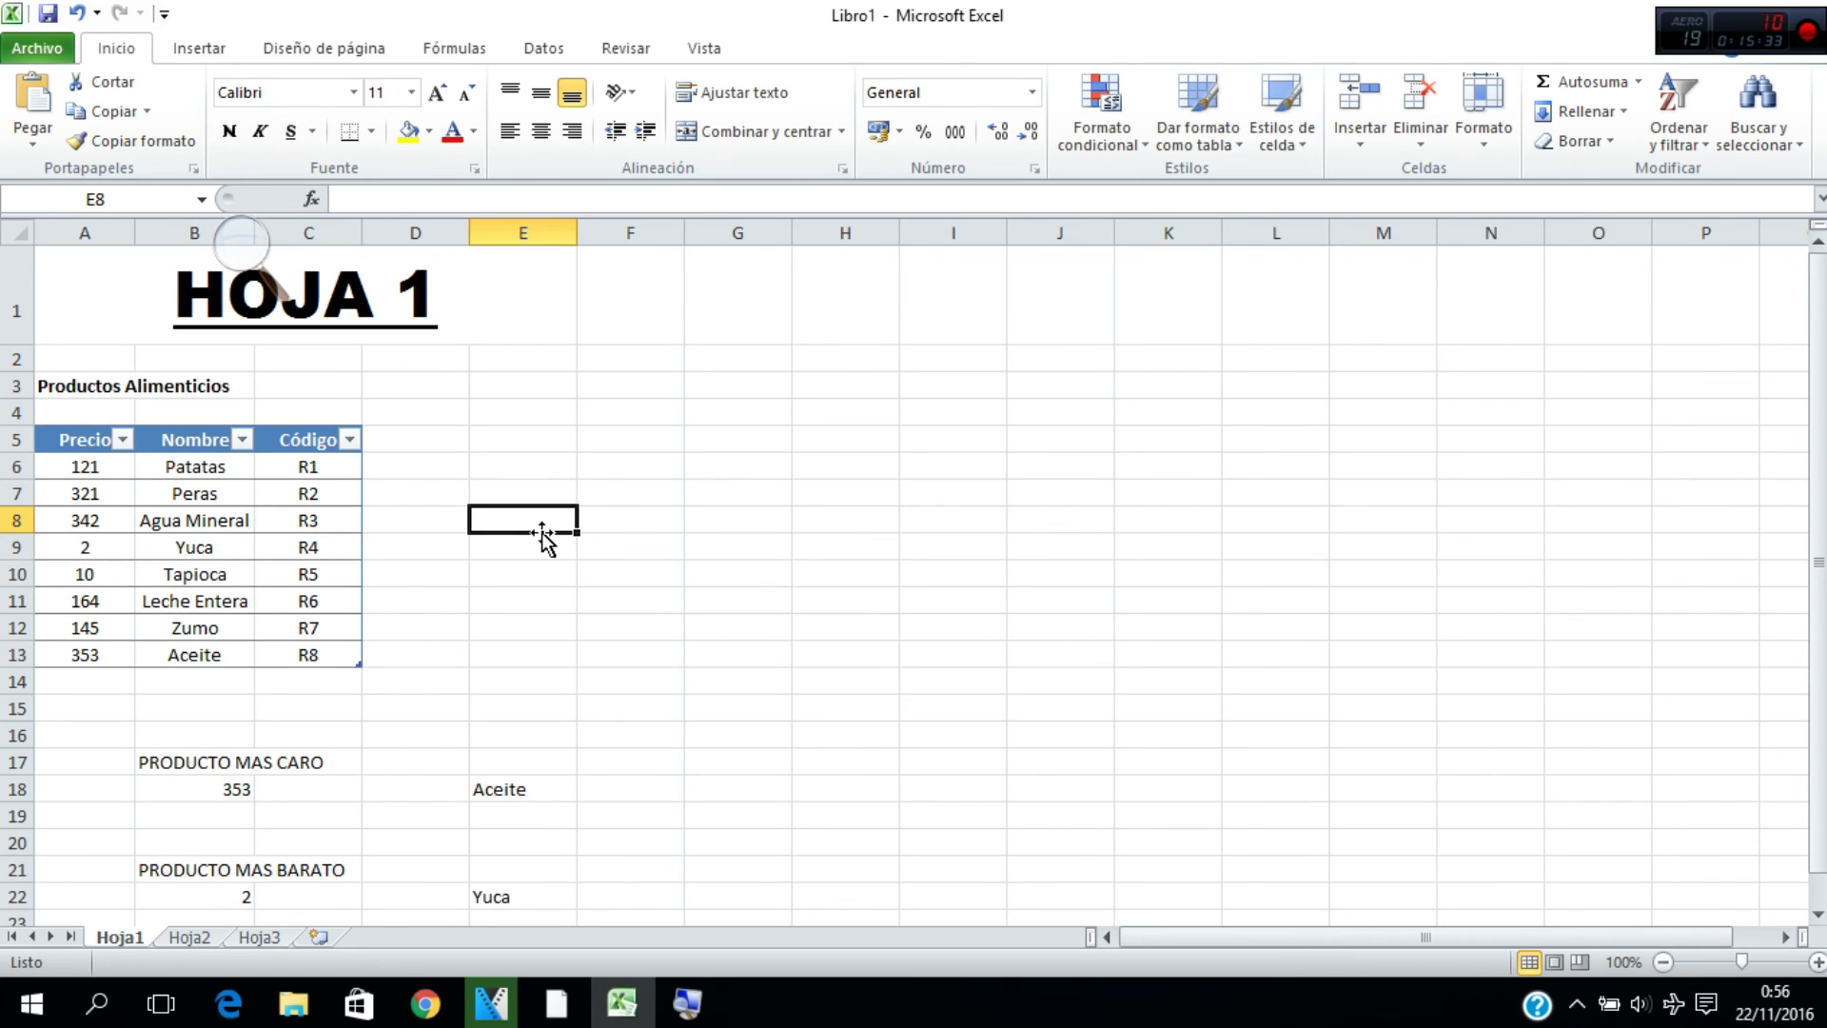
{"action": "left_click", "coordinate": [49, 14]}
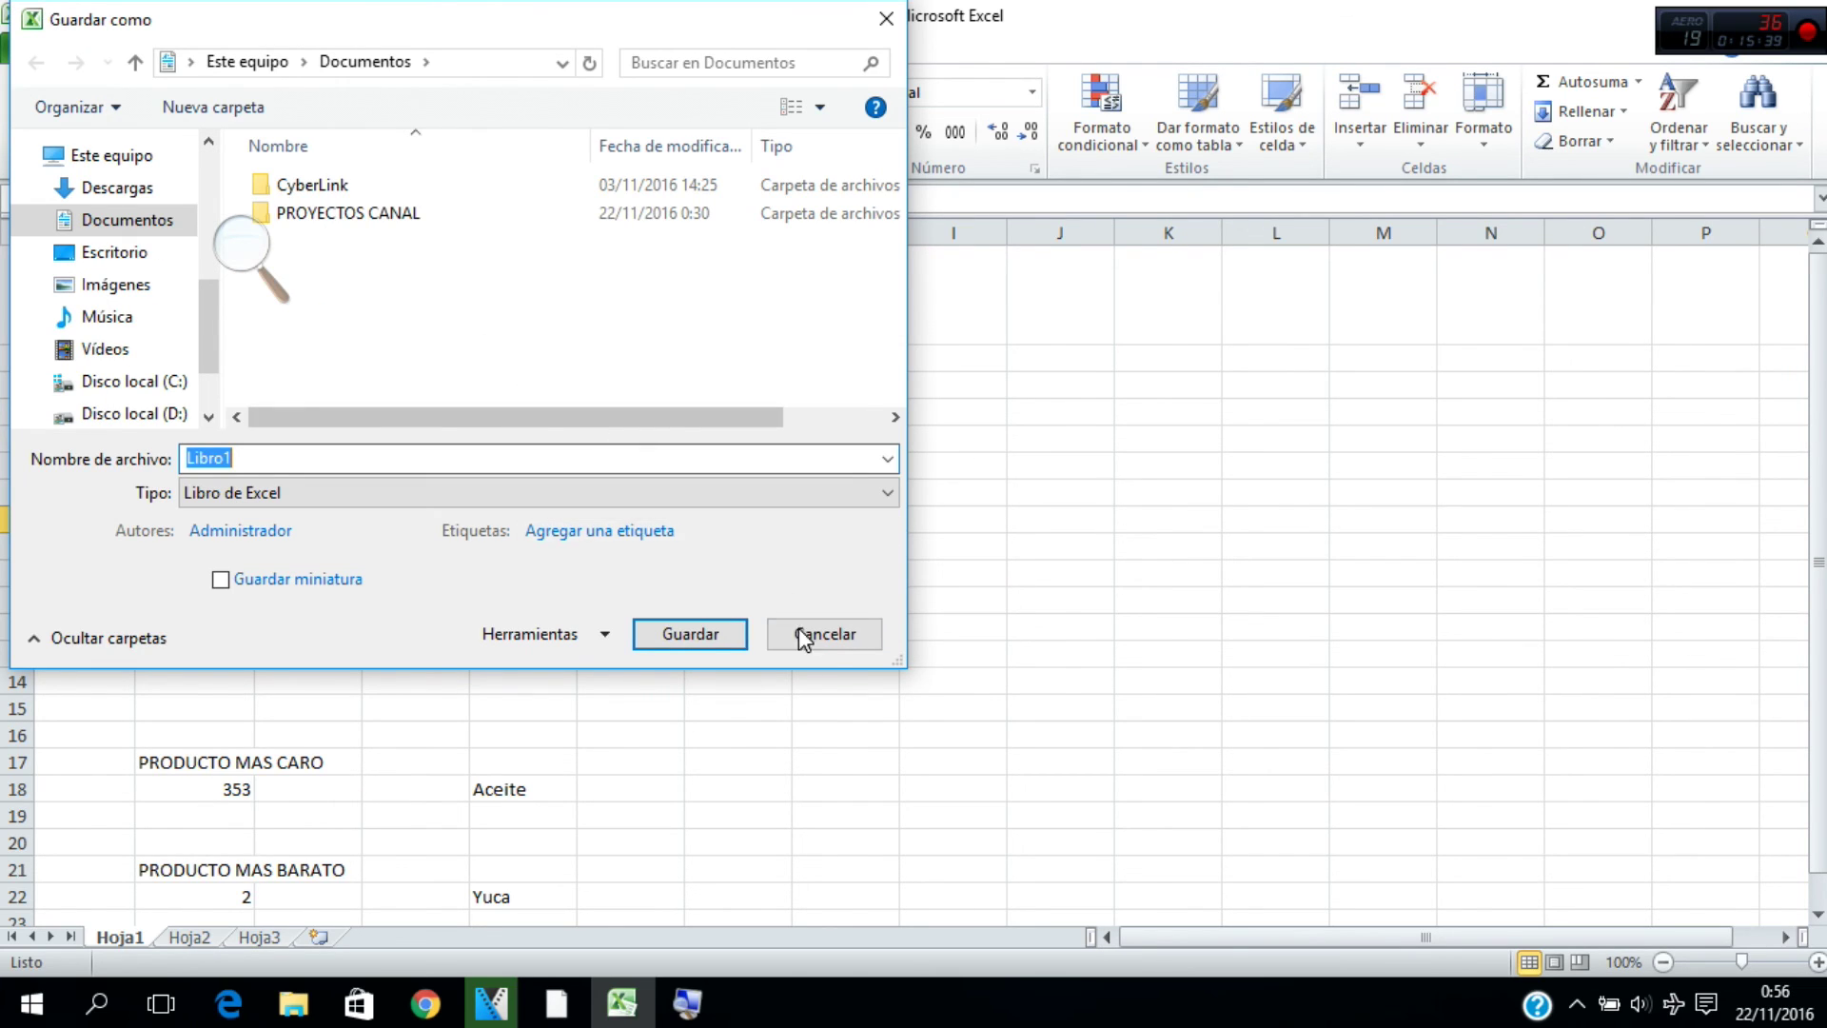
{"action": "left_click", "coordinate": [824, 644]}
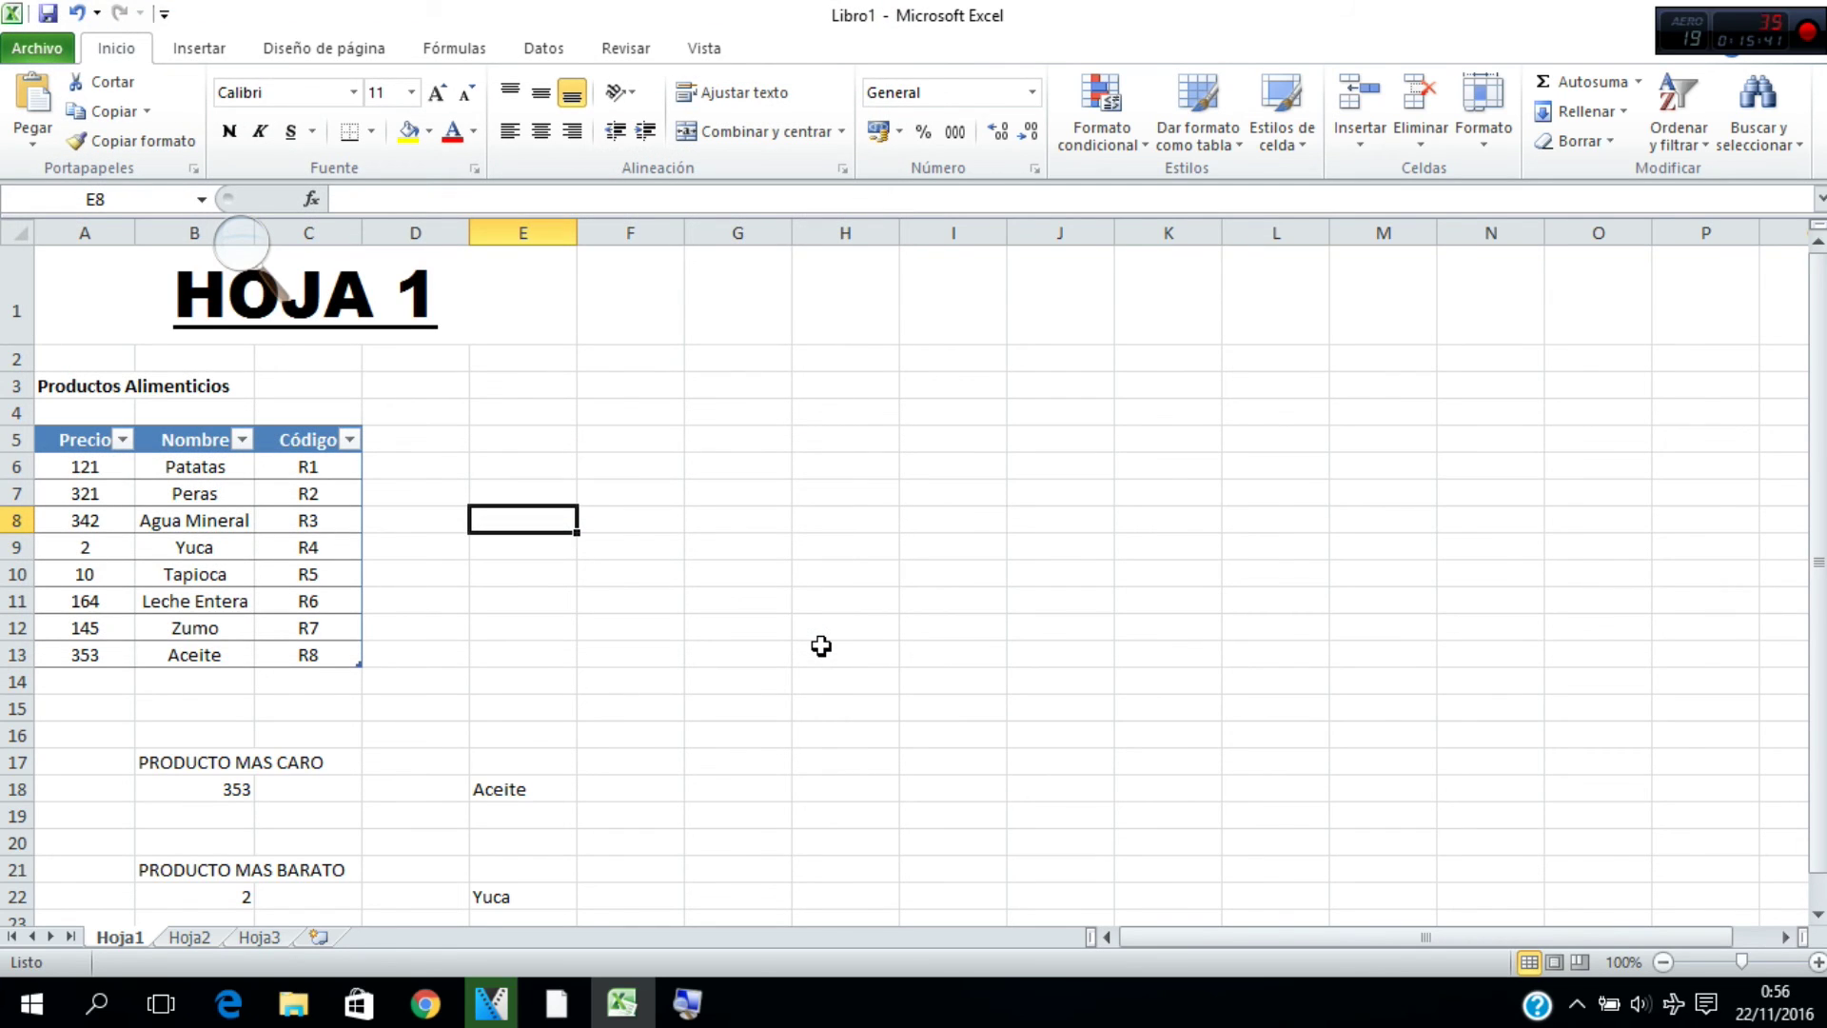